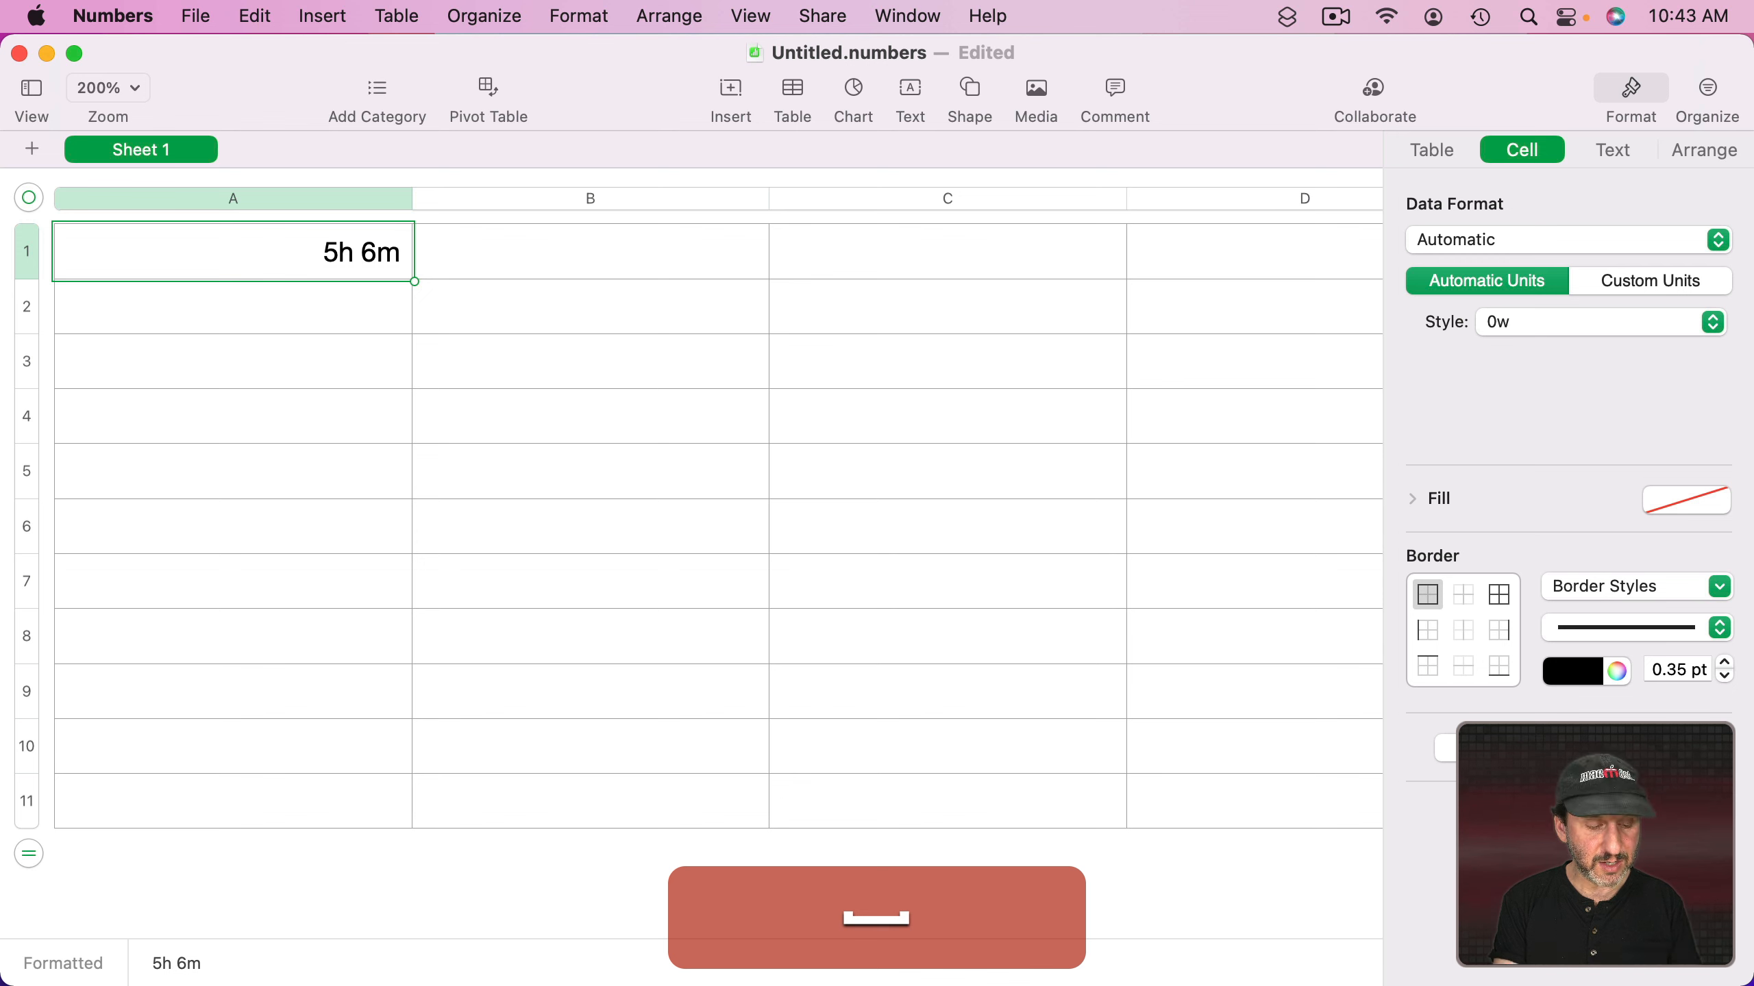
- Enter the durations 7s in cell A1 and 5s in cell B1
{"action": "key", "text": "Return"}
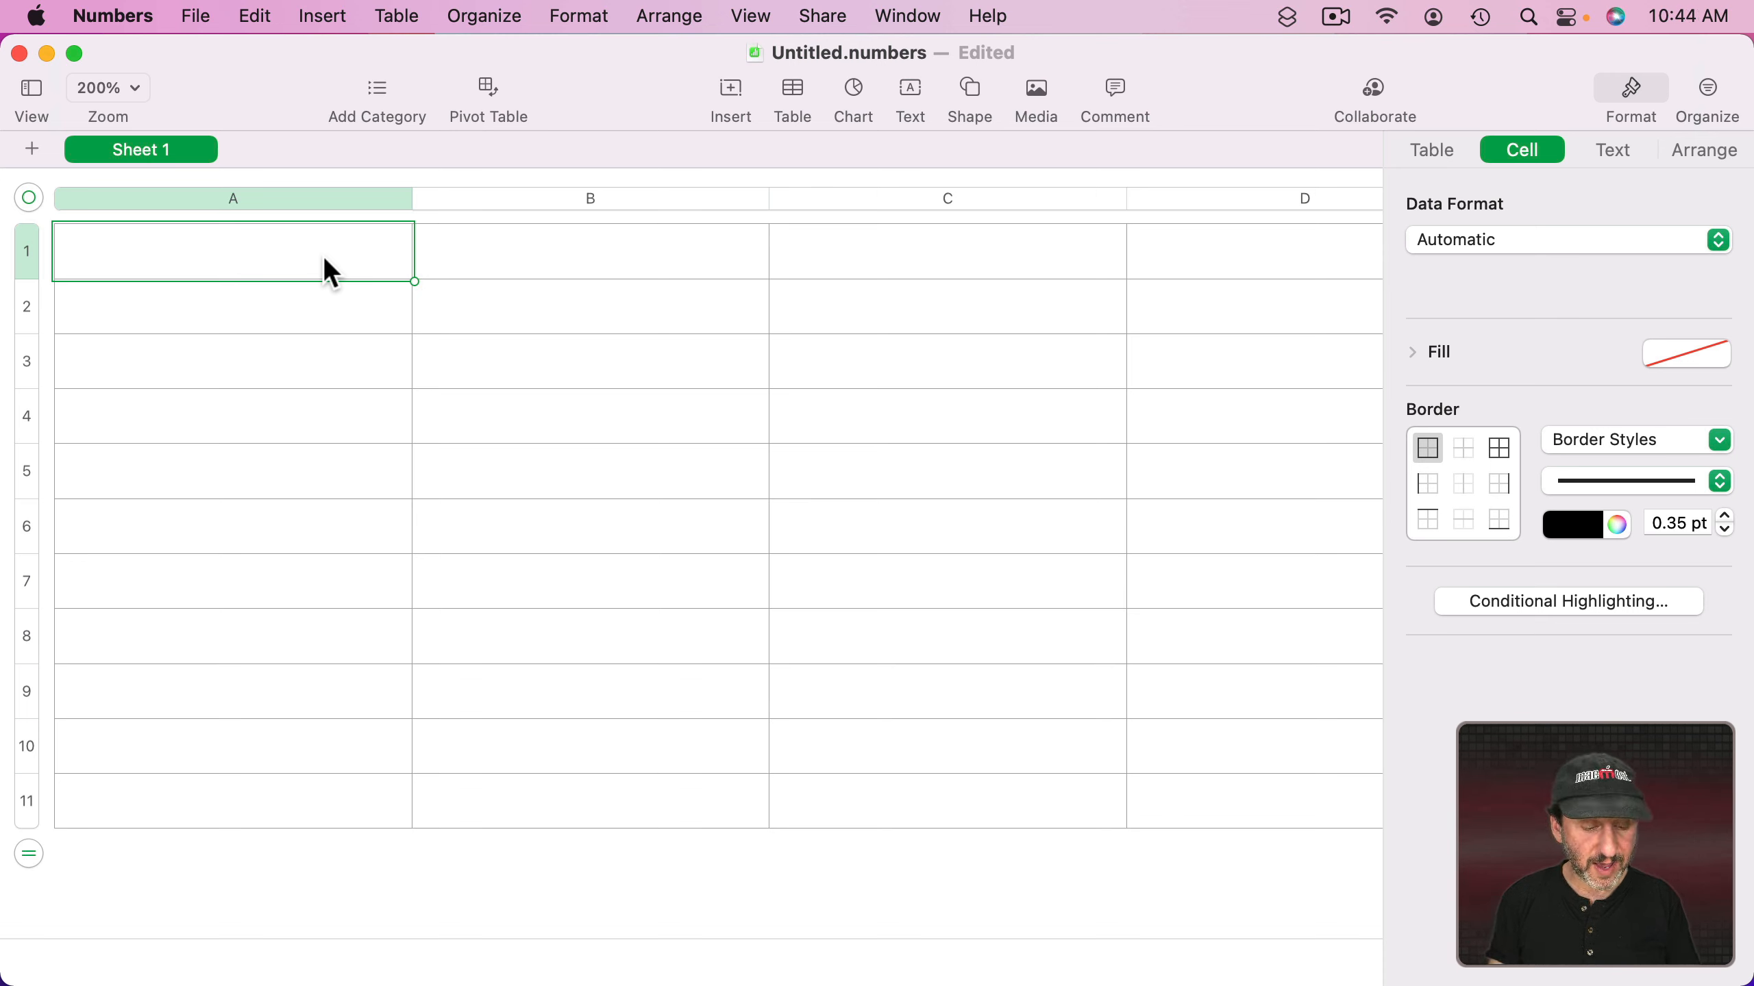
{"action": "type", "text": "7s"}
{"action": "key", "text": "Right"}
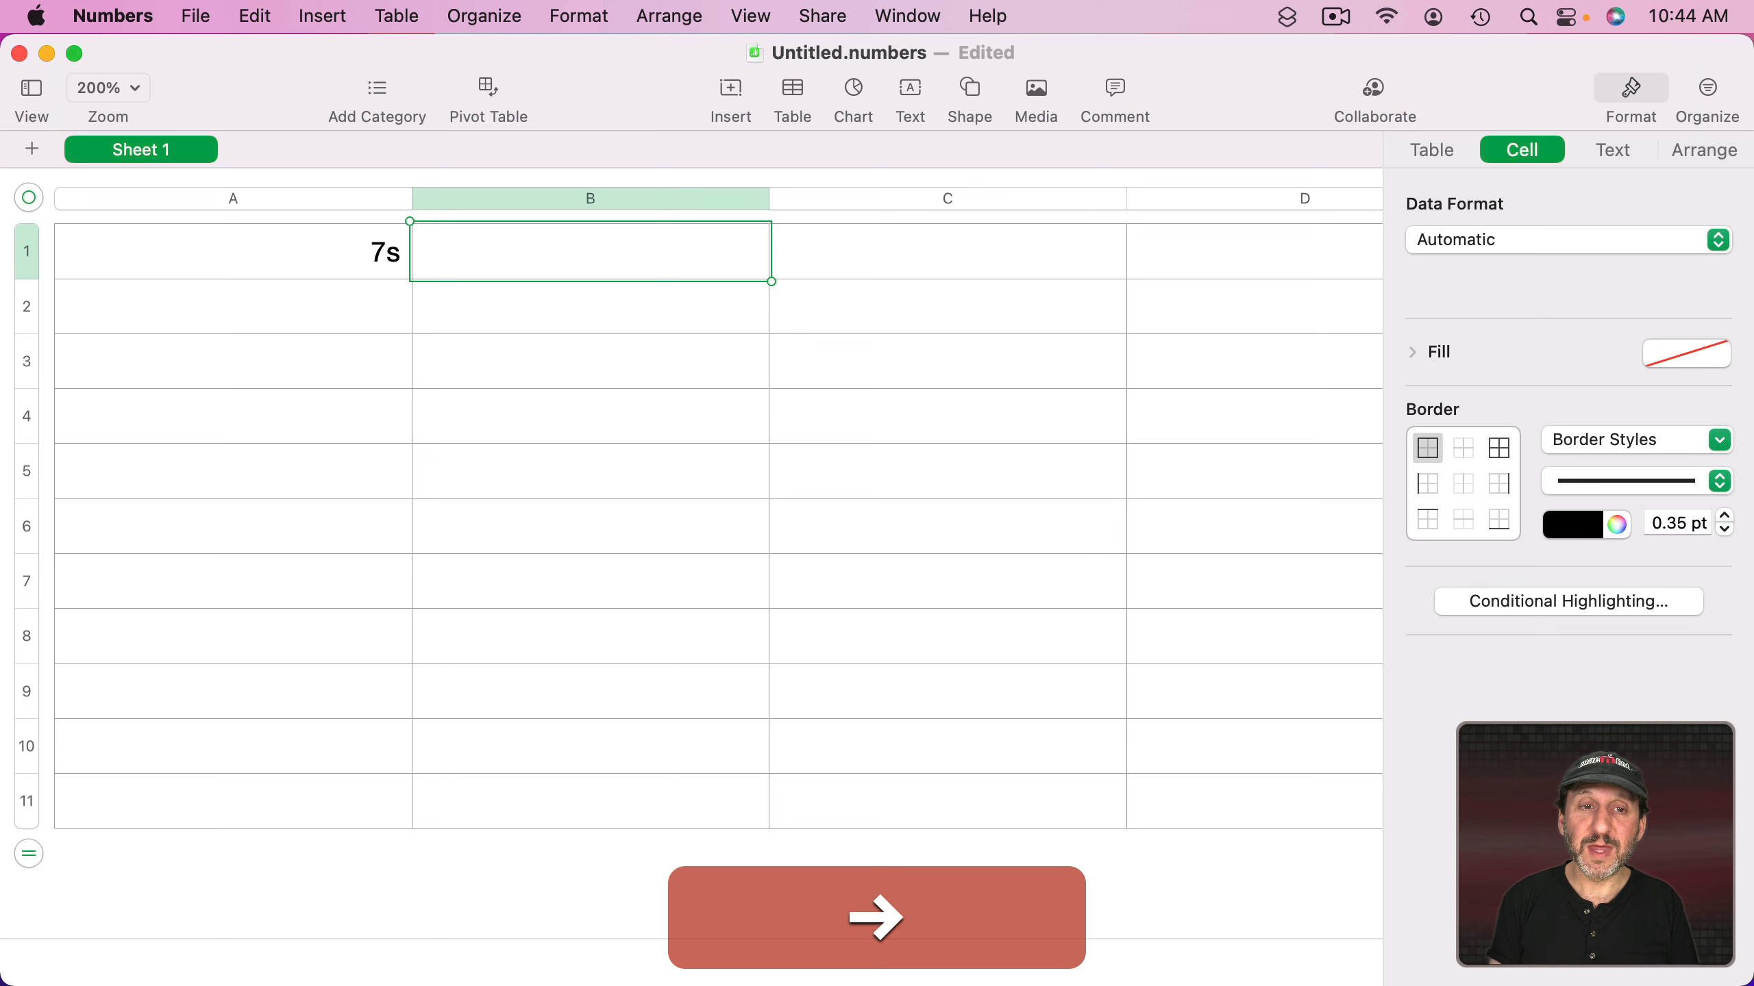
{"action": "type", "text": "5s"}
{"action": "key", "text": "Right"}
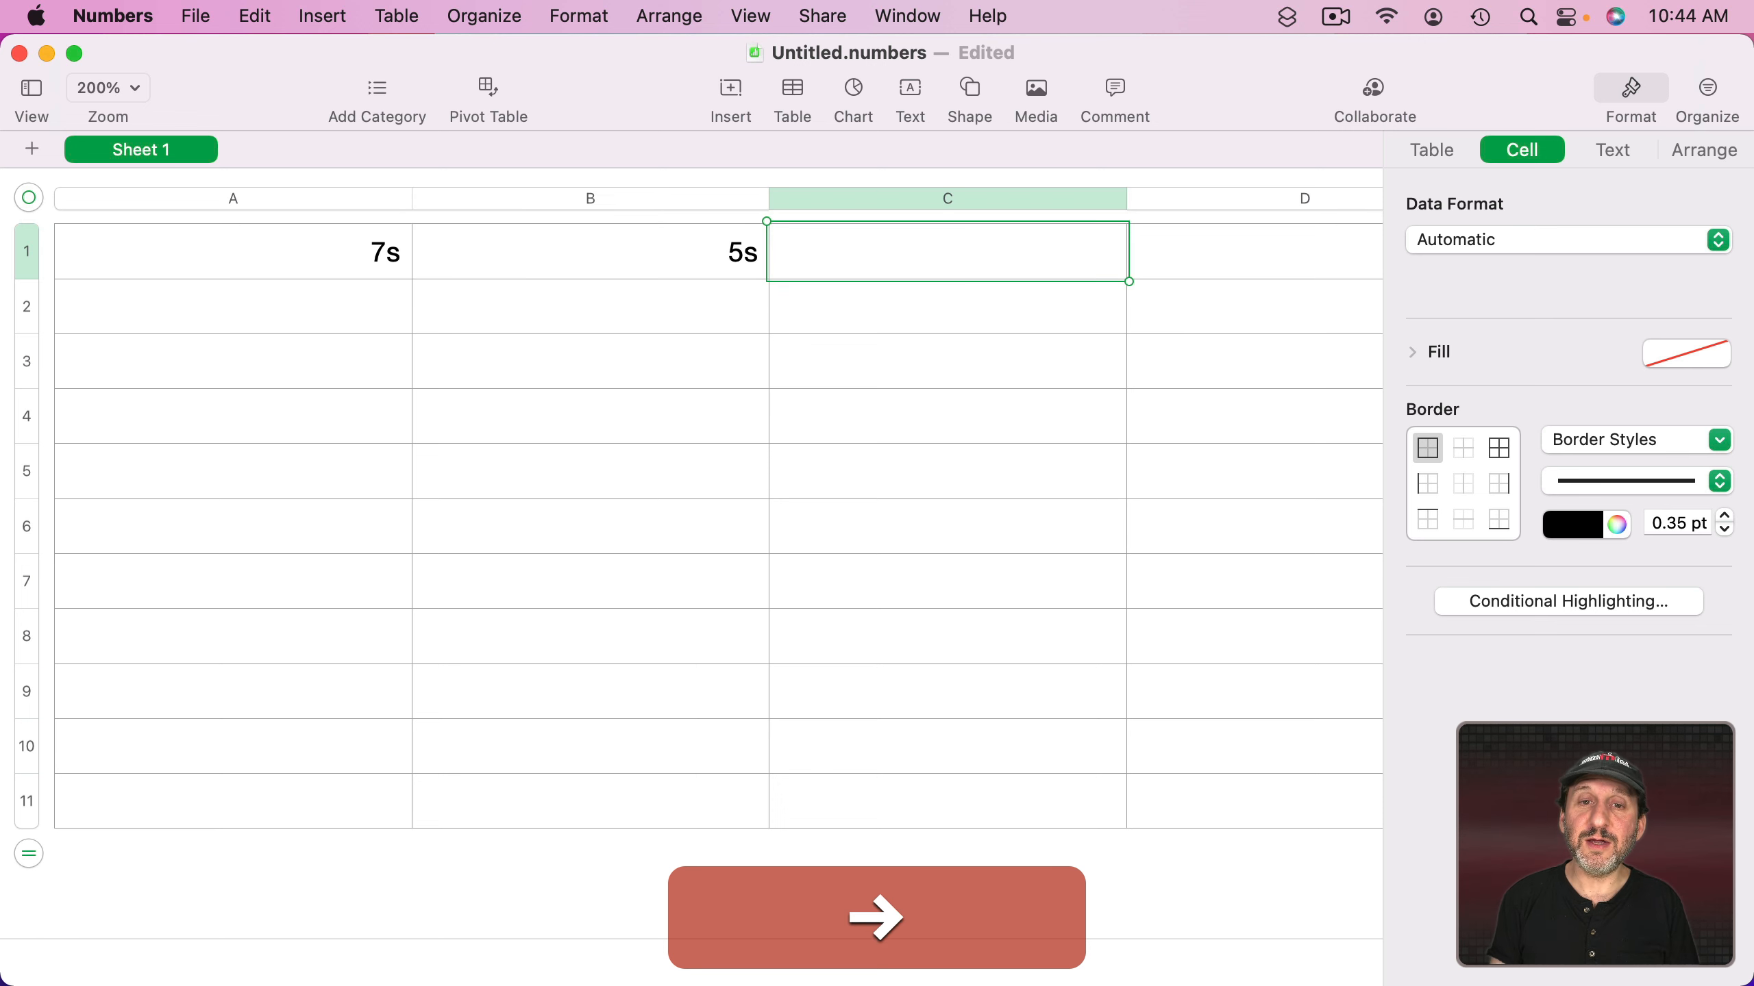
- Add the two durations in cell C1 with the formula A1+B1
{"action": "type", "text": "="}
{"action": "left_click", "coordinate": [267, 257]}
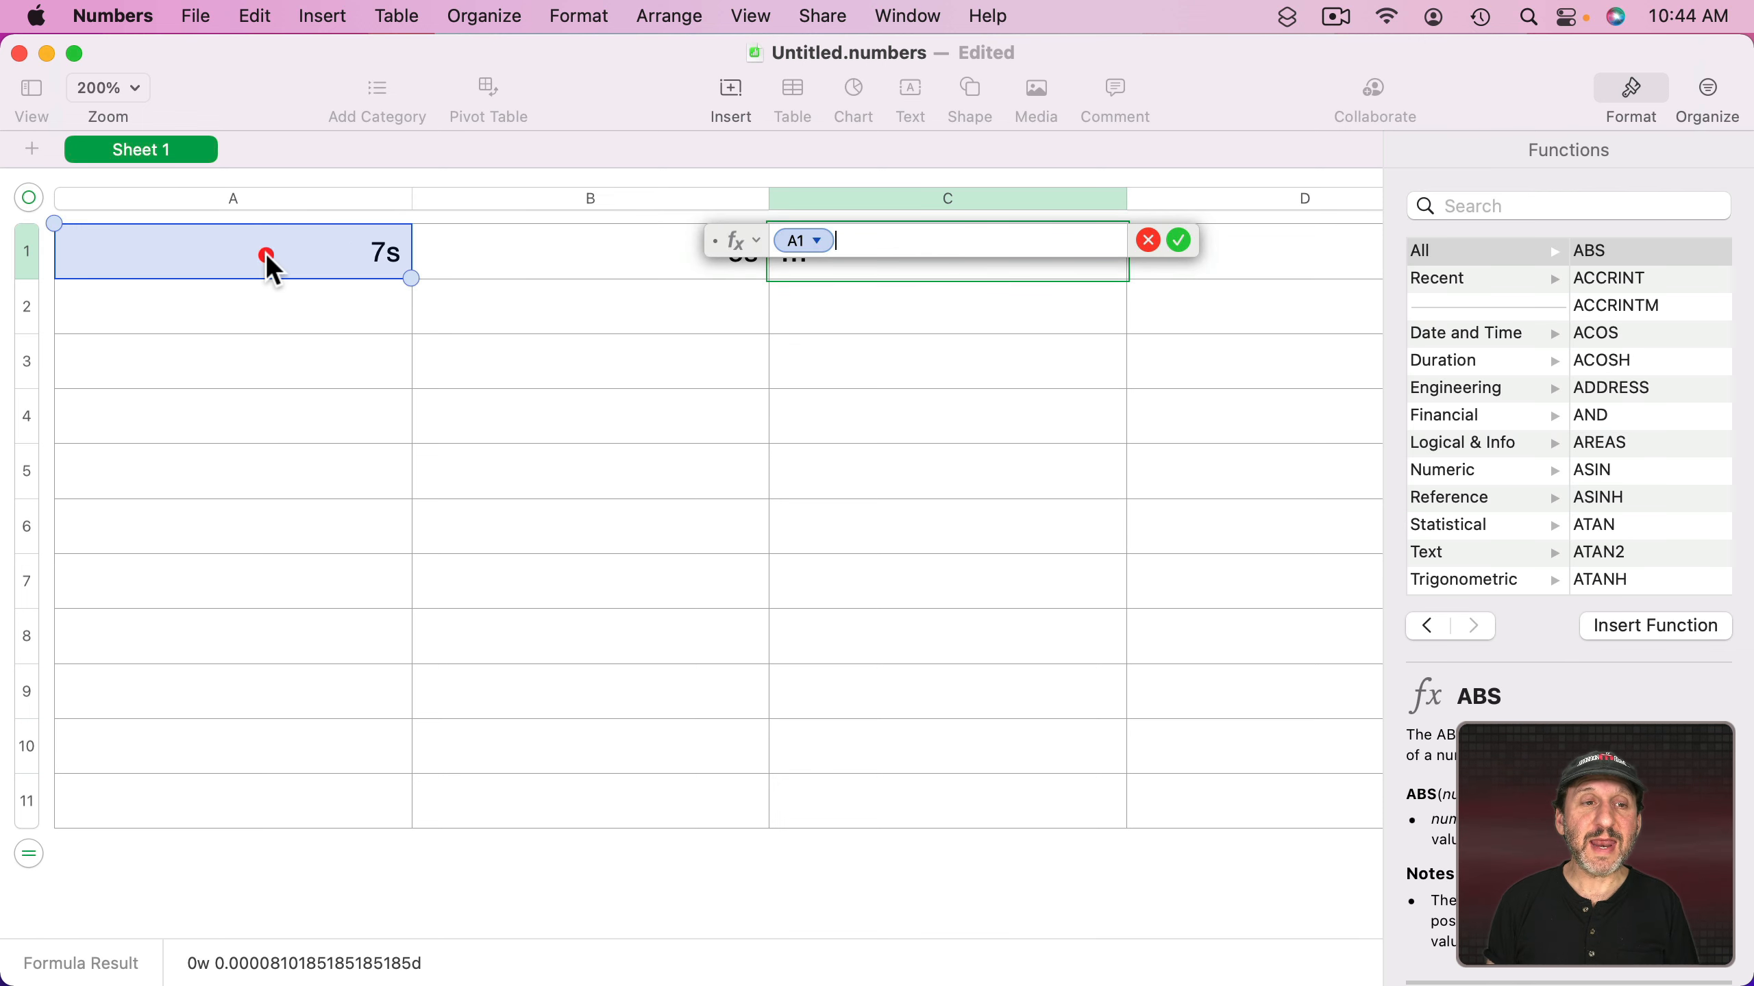
{"action": "type", "text": "+"}
{"action": "left_click", "coordinate": [485, 265]}
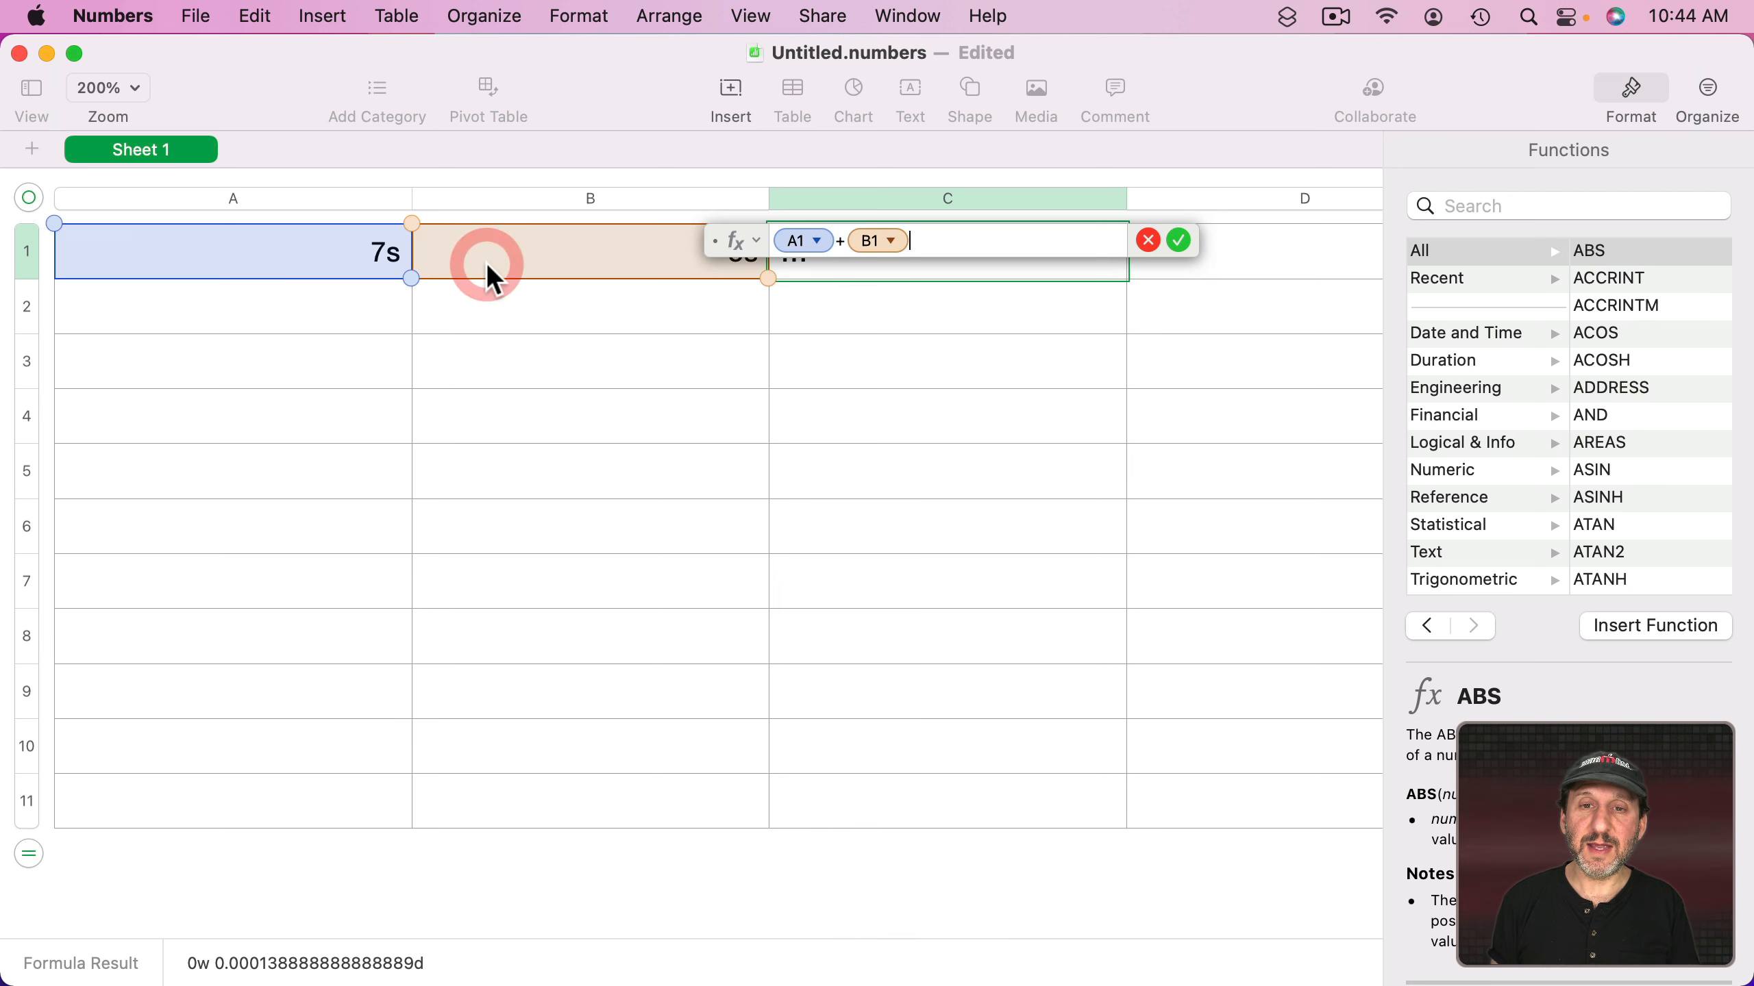
{"action": "key", "text": "Return"}
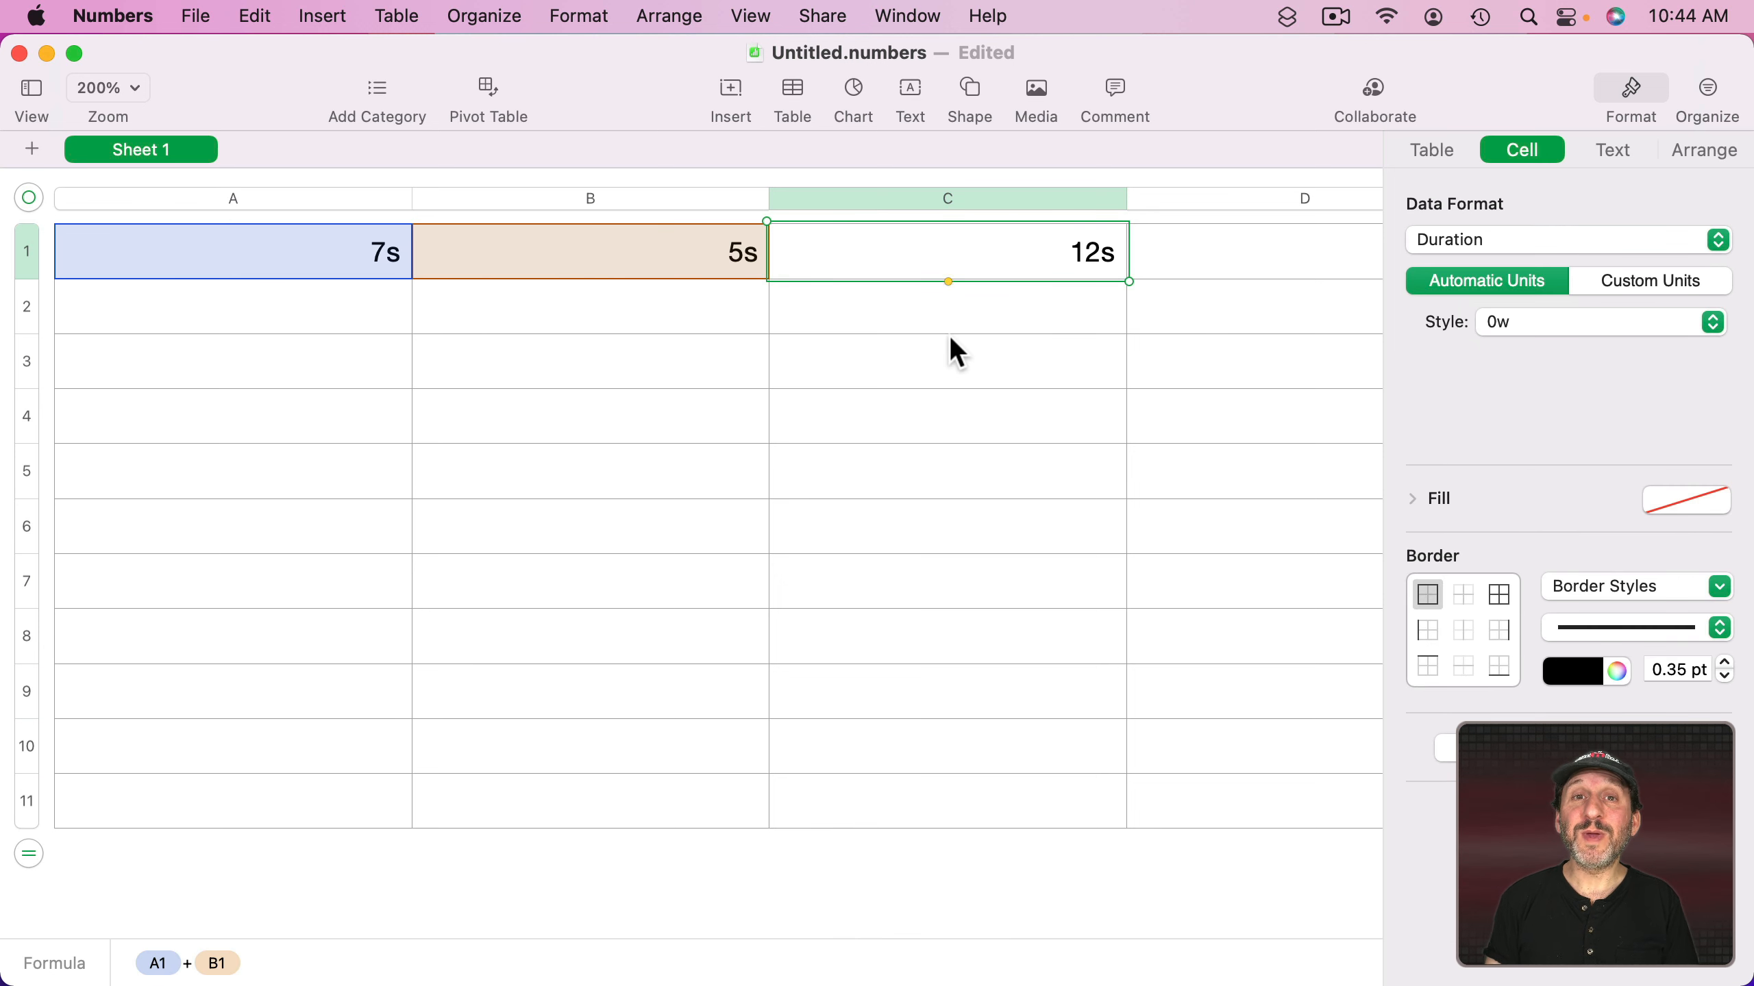
- Change the formula in C1 to subtract the second duration, A1-B1
{"action": "double_click", "coordinate": [909, 269]}
{"action": "double_click", "coordinate": [842, 242]}
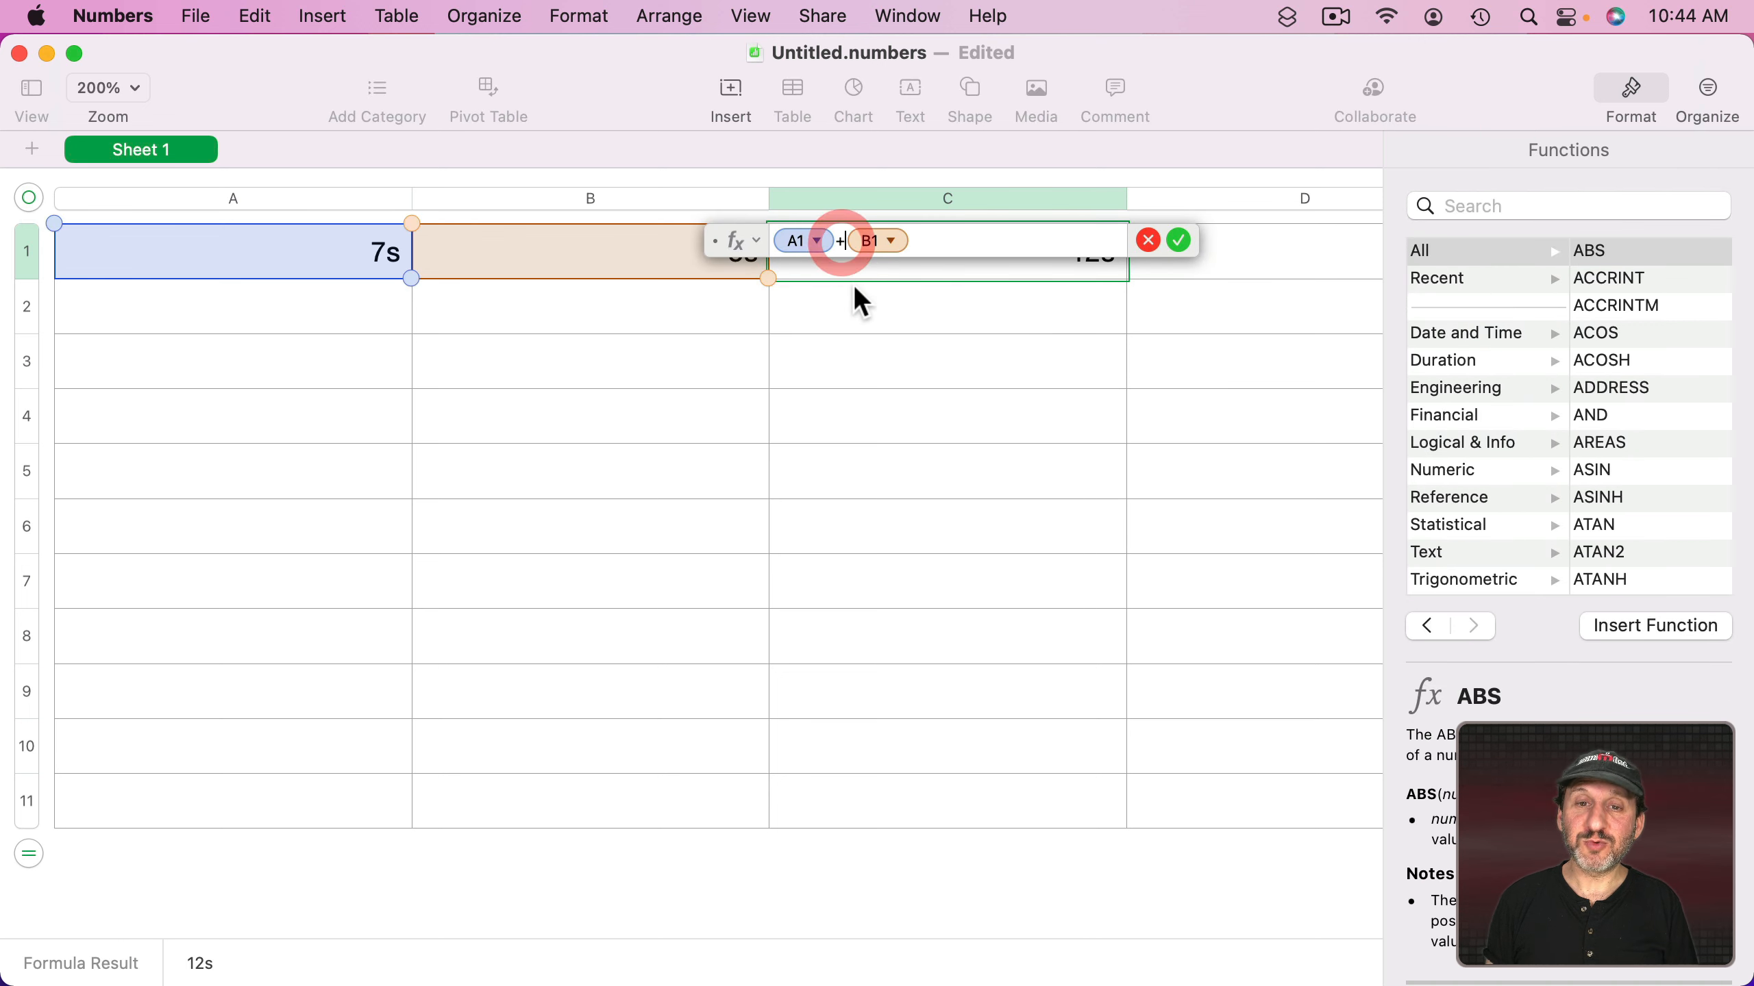
{"action": "type", "text": "-"}
{"action": "key", "text": "Return"}
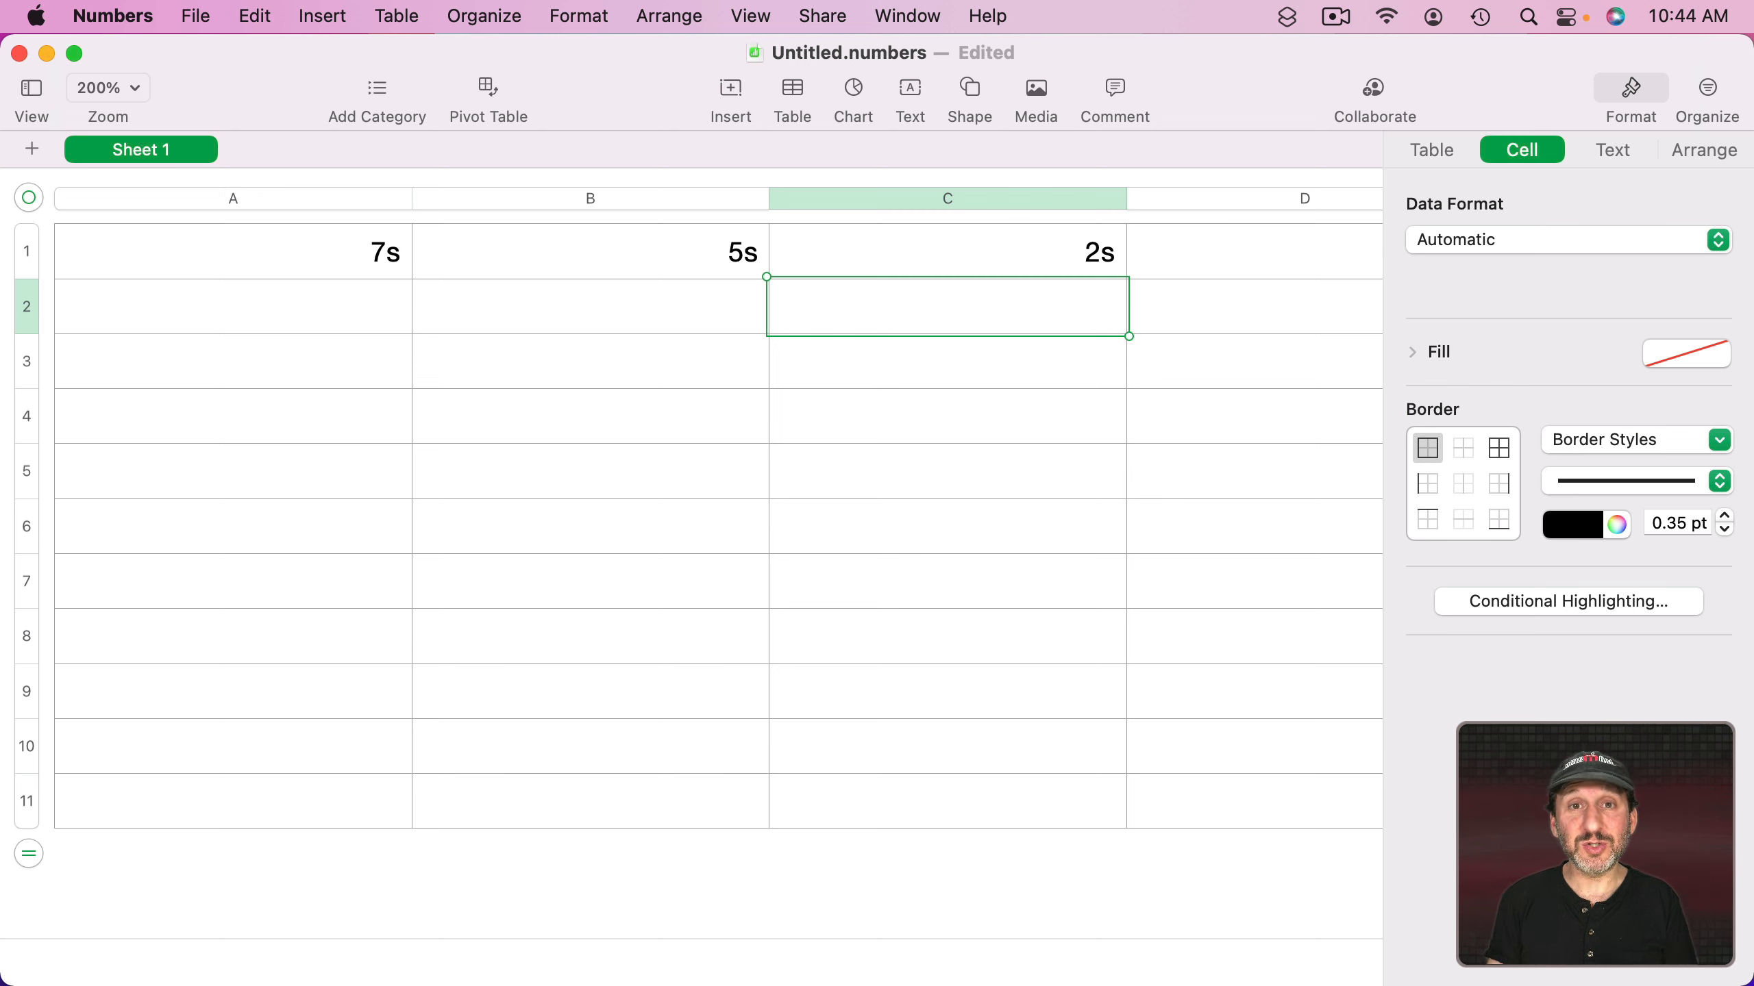
- Replace the duration in cell A1 with 1h
{"action": "left_click", "coordinate": [337, 248]}
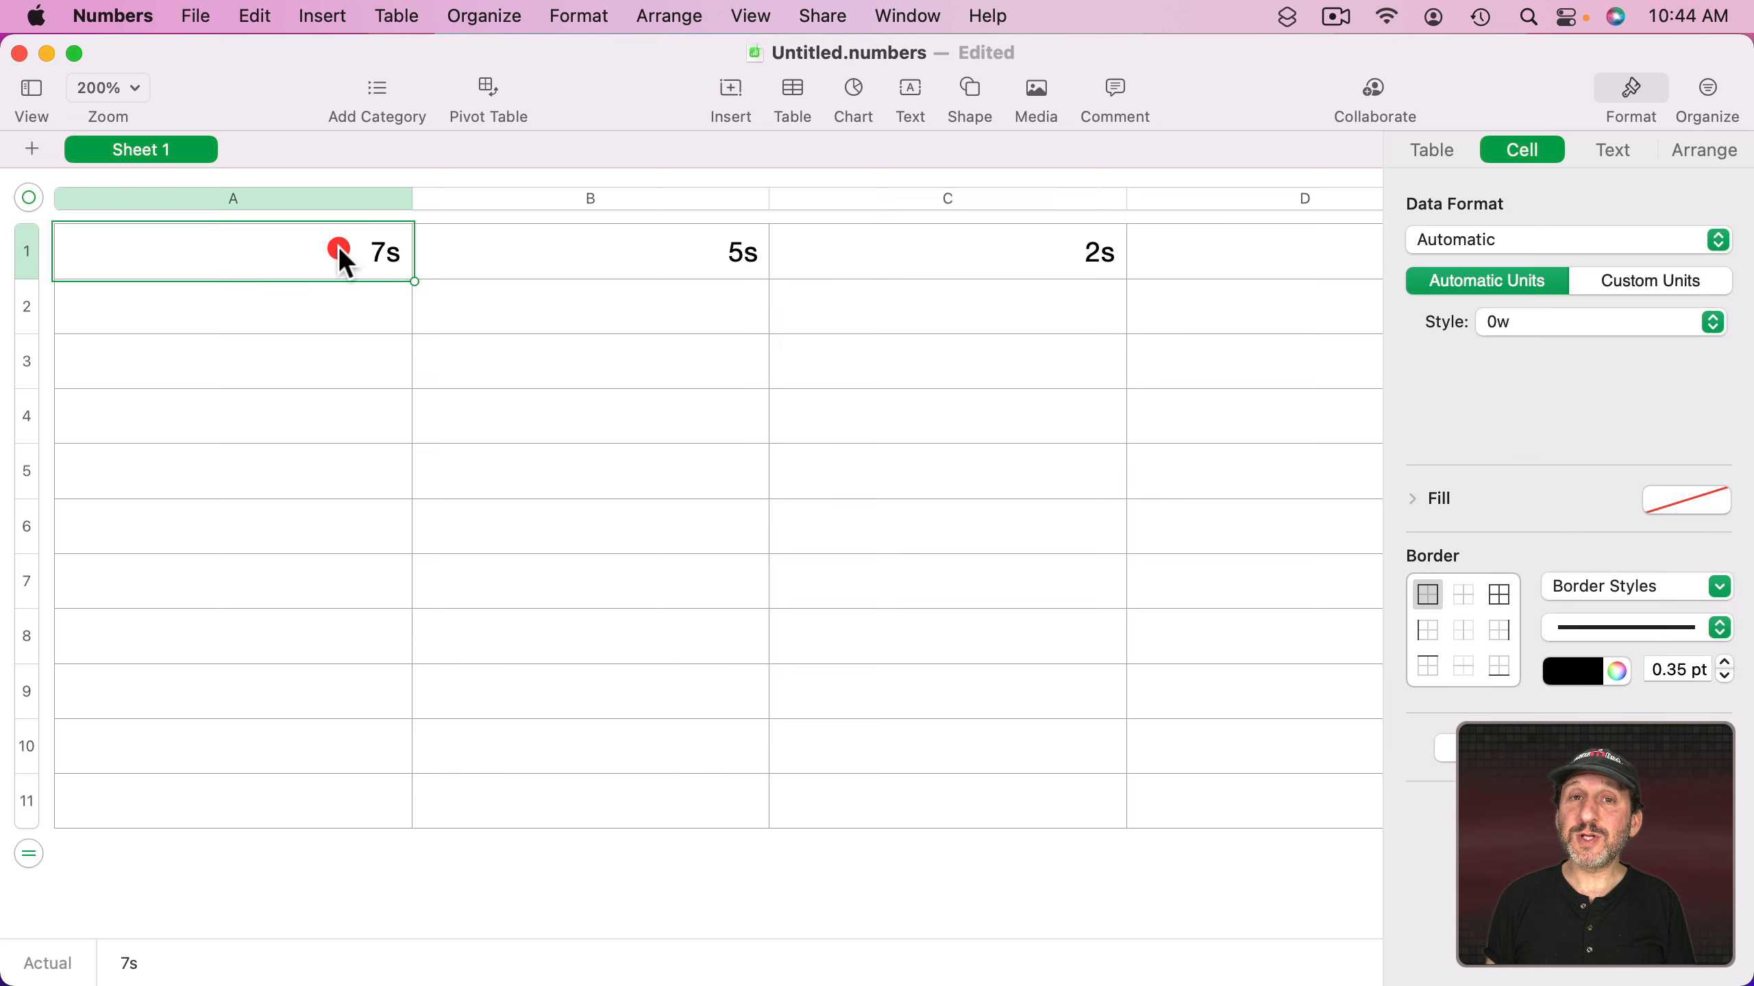
{"action": "left_click", "coordinate": [373, 260]}
{"action": "type", "text": "1h"}
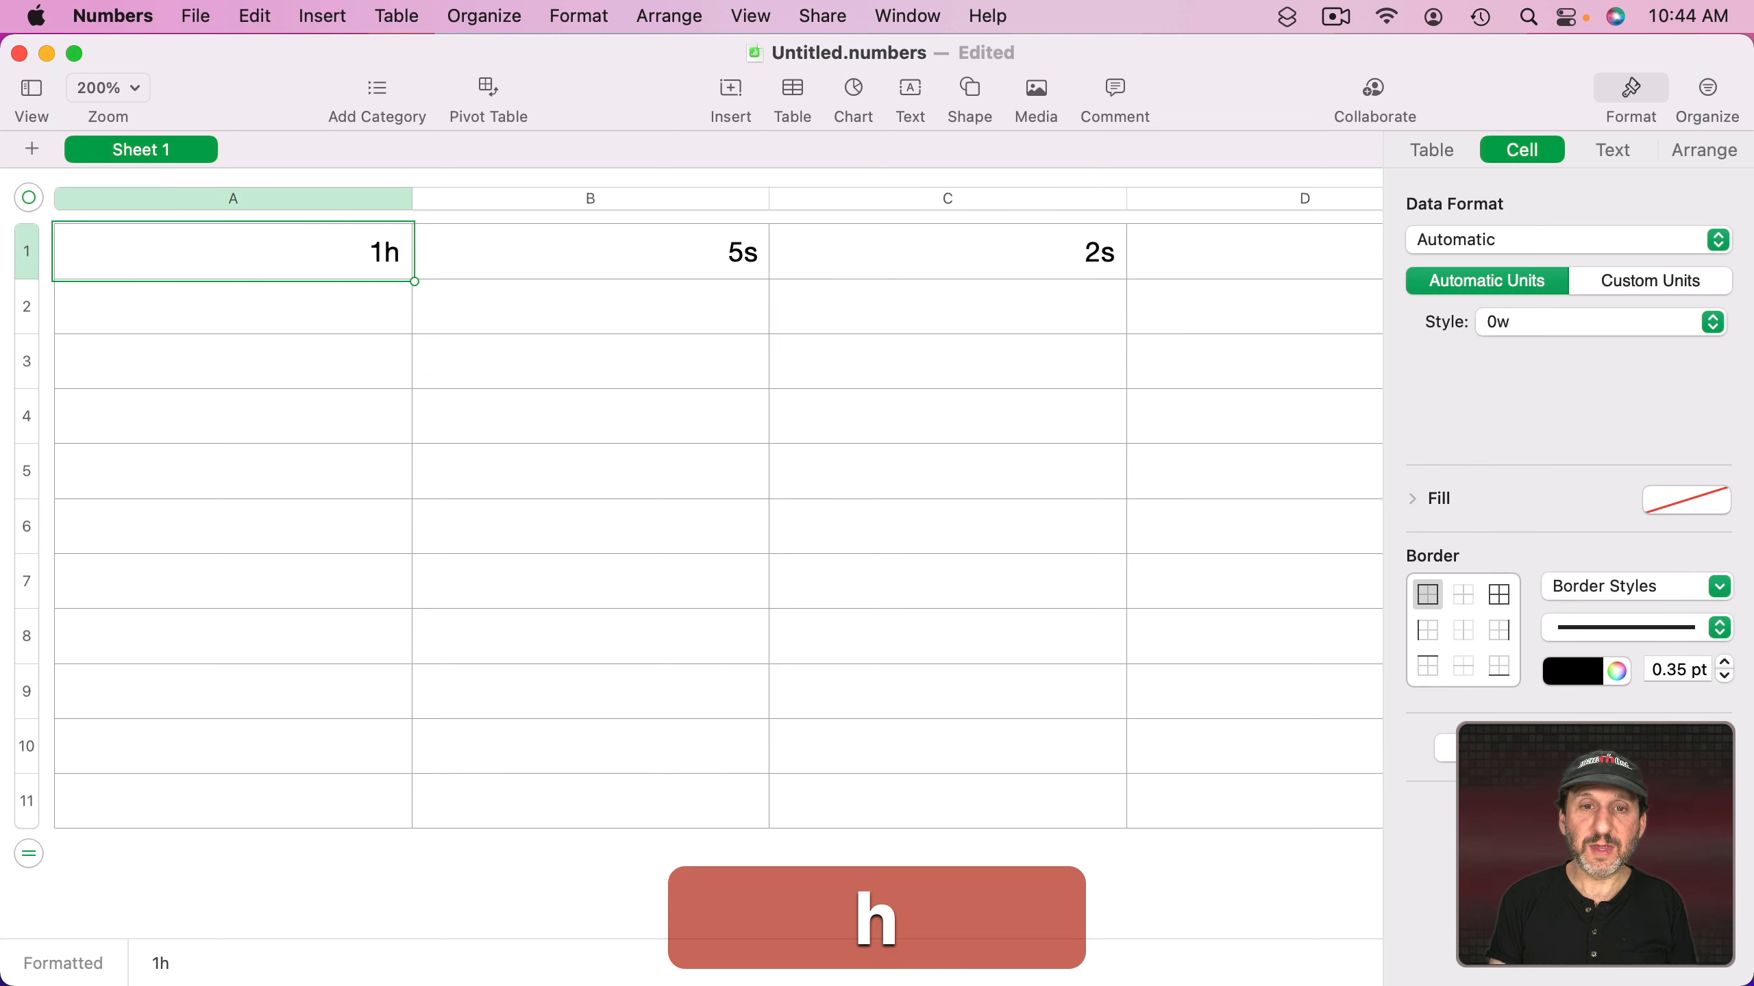
{"action": "key", "text": "Return"}
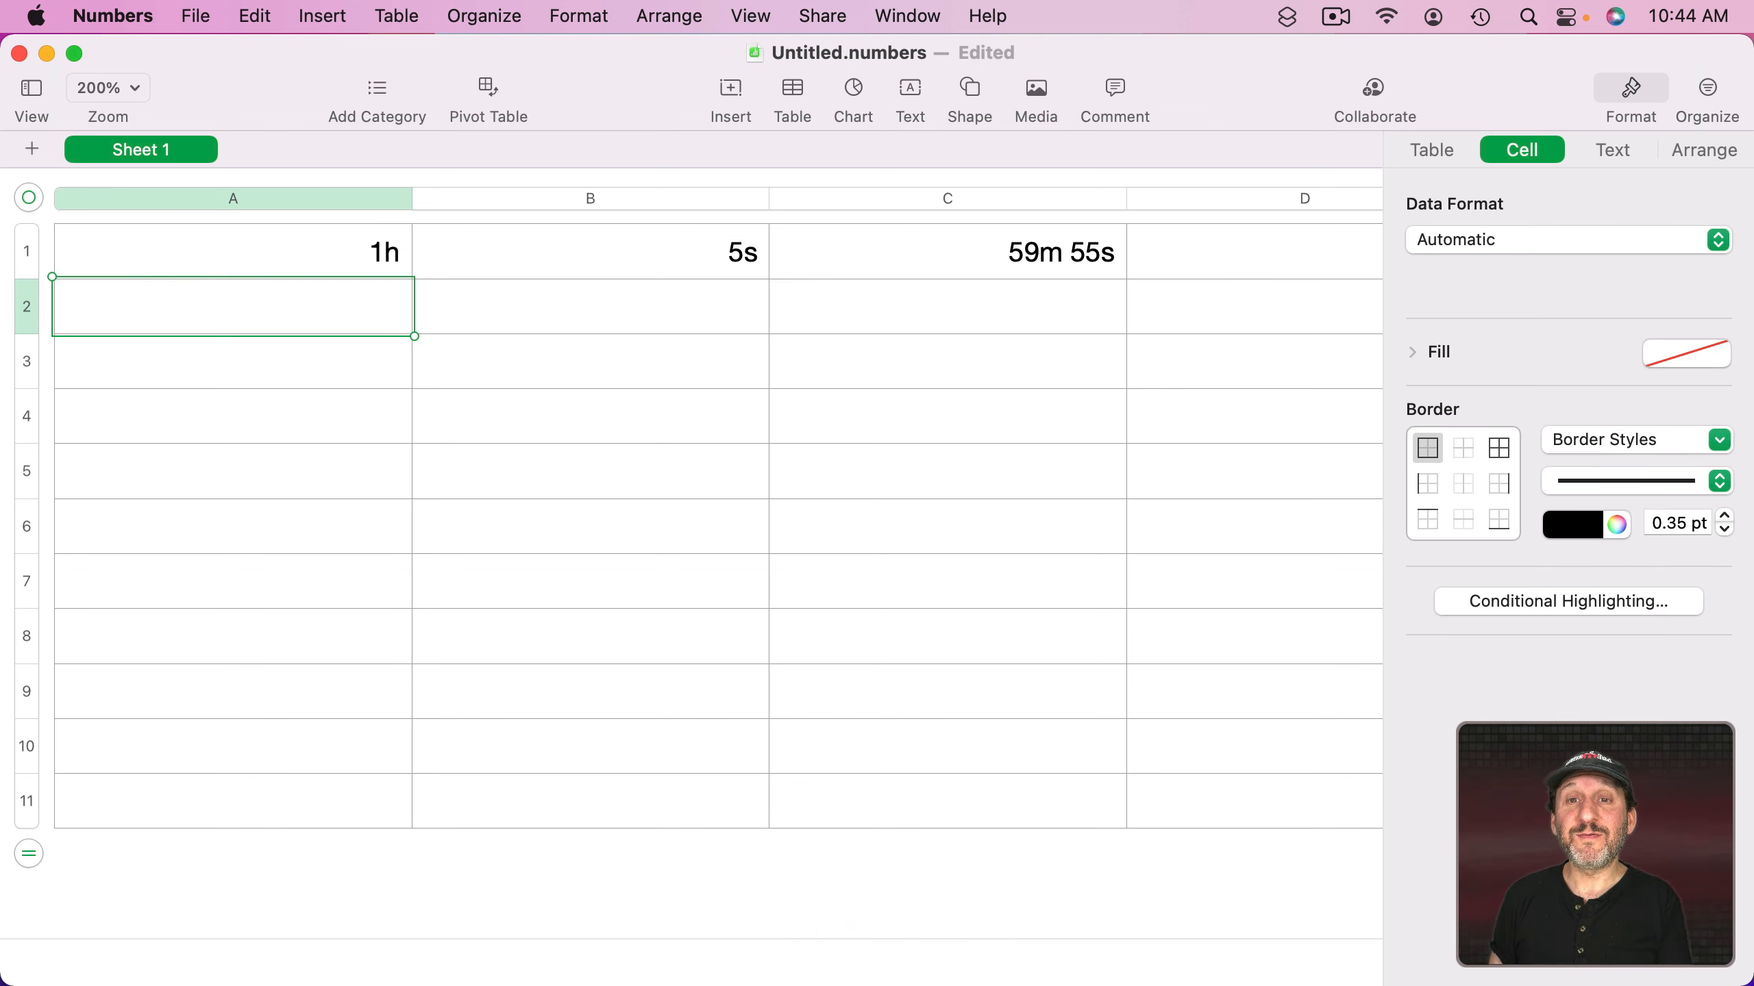
- Set the duration in cell A1 to 5d and the one in cell B1 to 2d
{"action": "left_click", "coordinate": [349, 263]}
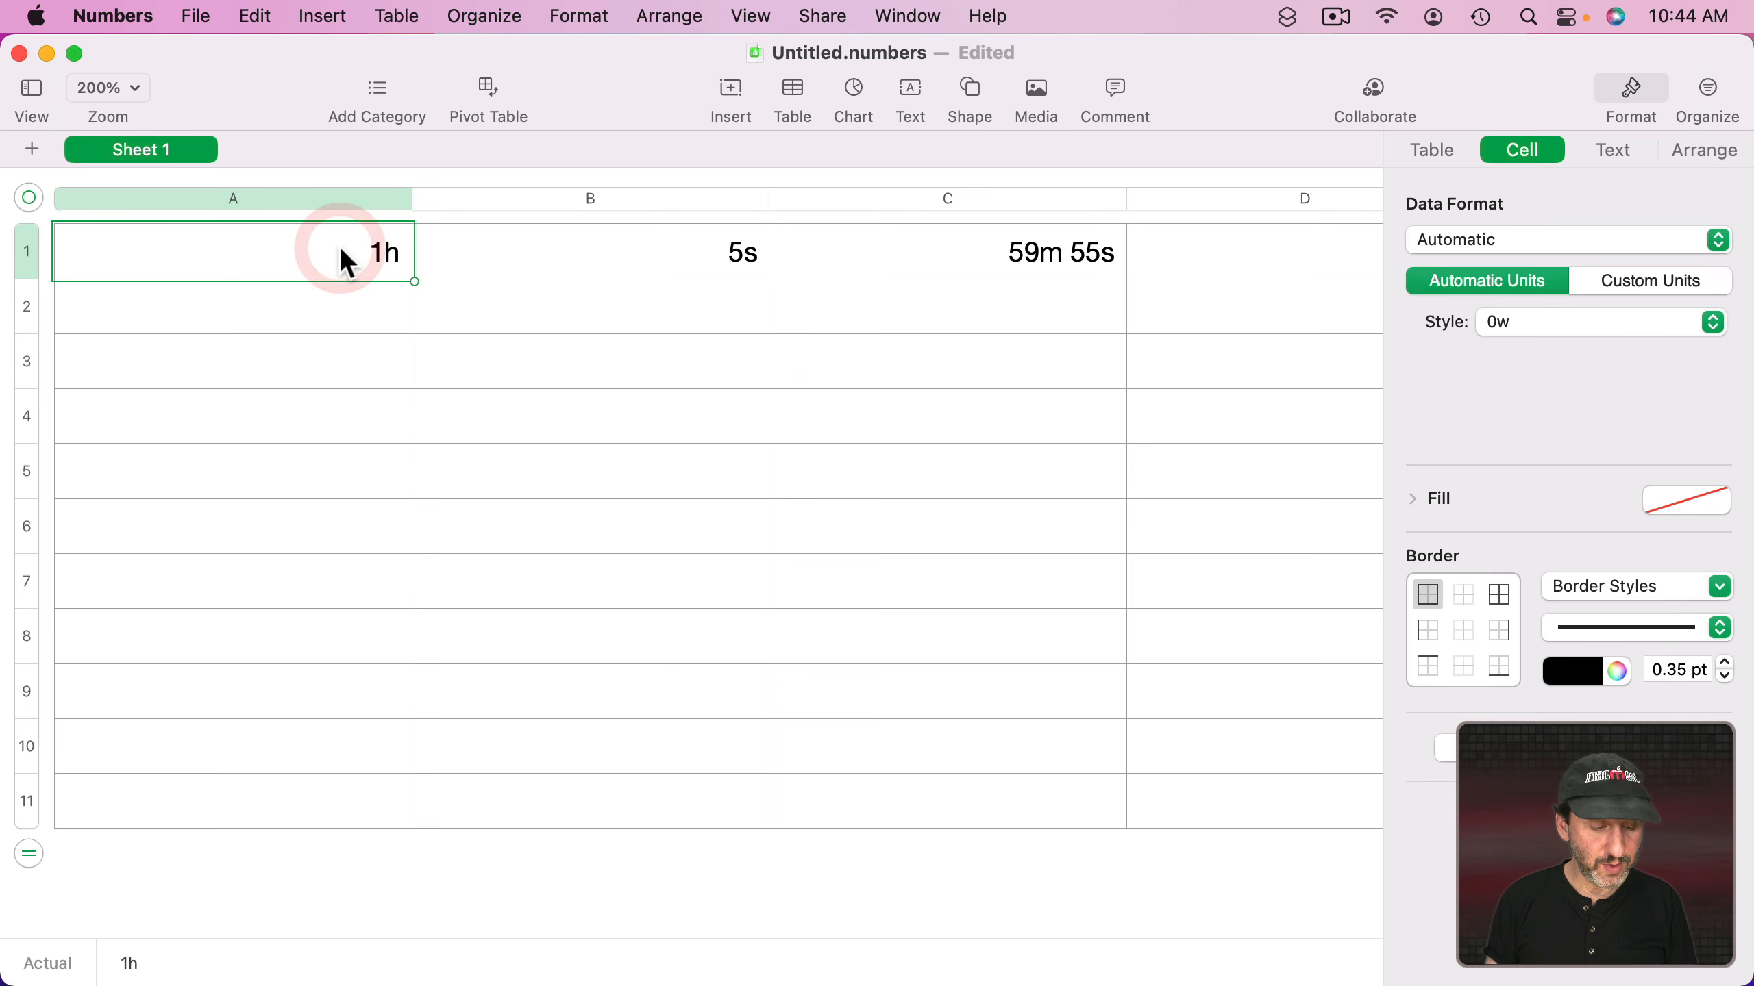
{"action": "type", "text": "5d"}
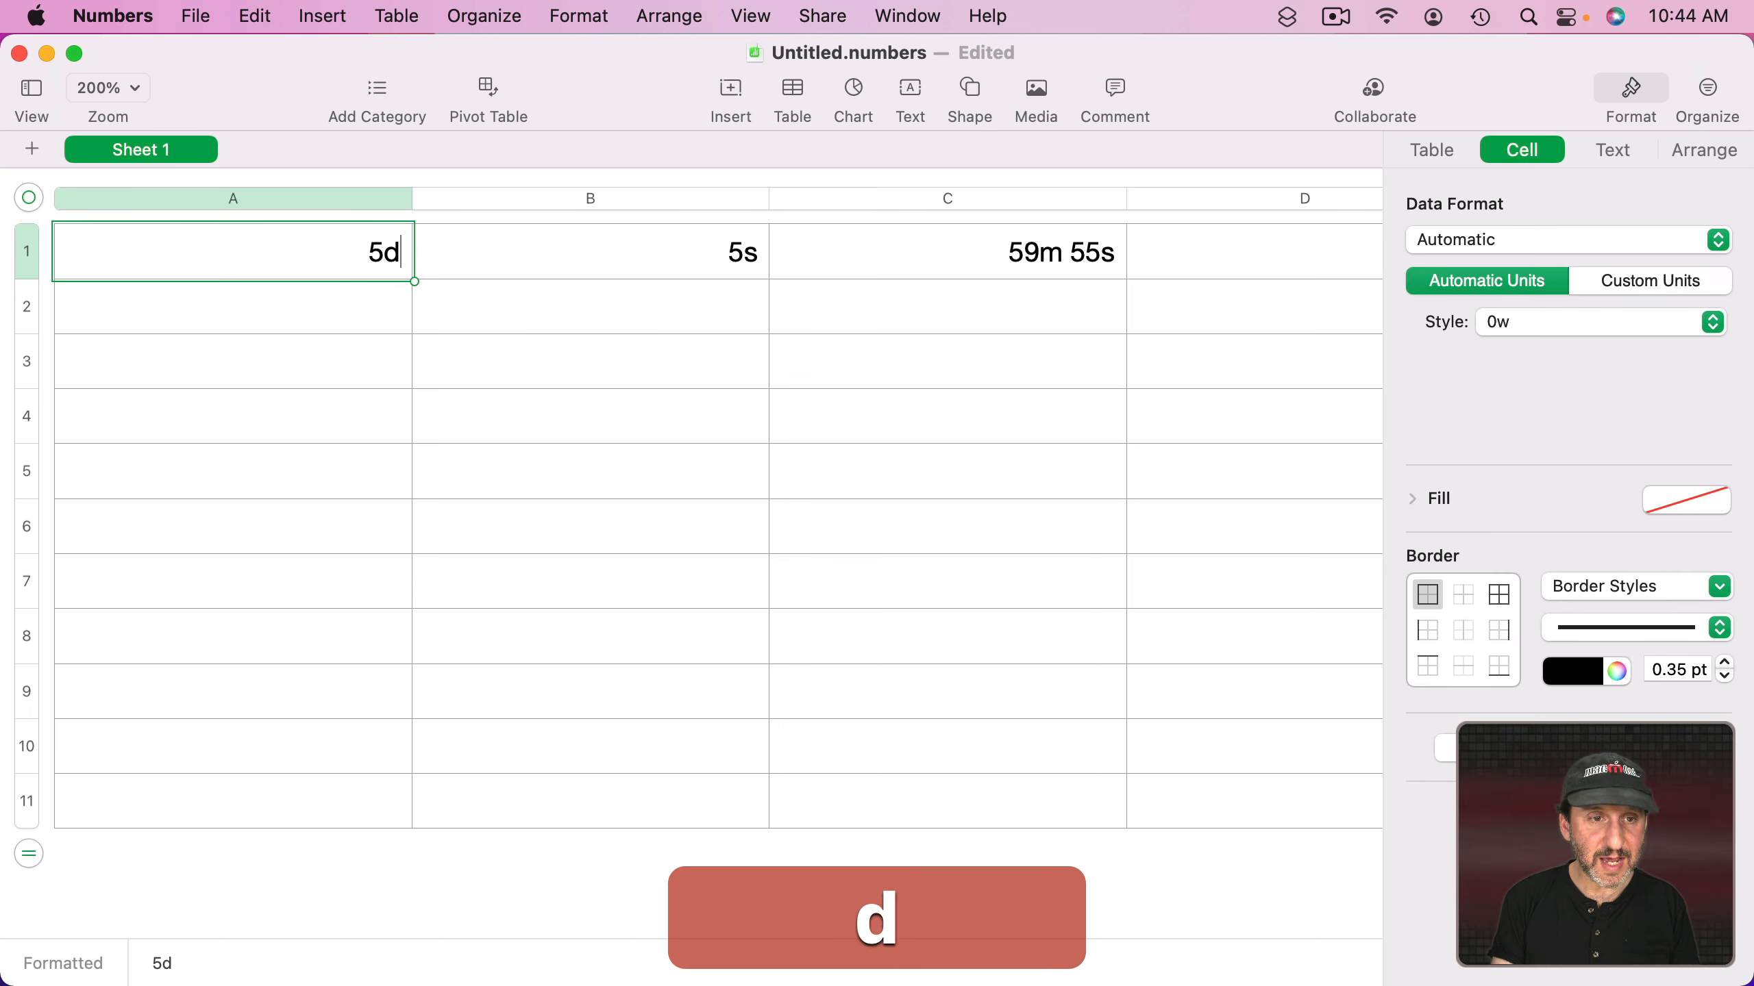
{"action": "left_click", "coordinate": [565, 250]}
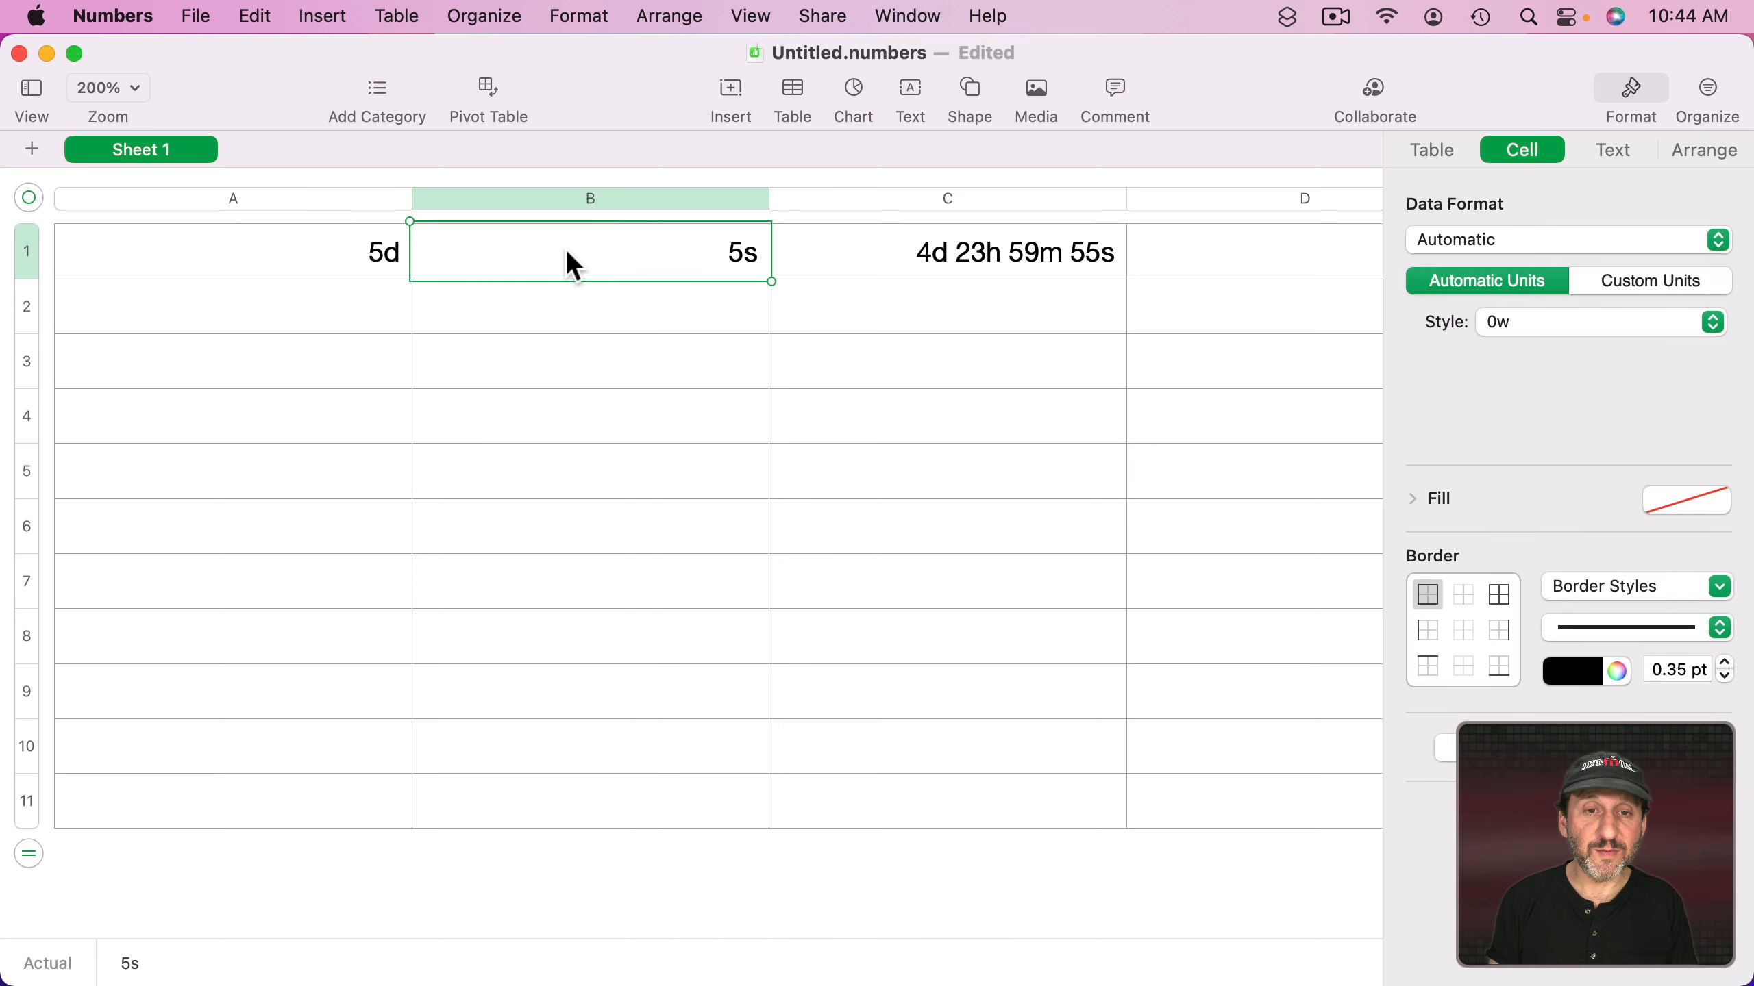
{"action": "type", "text": "2d"}
{"action": "key", "text": "Return"}
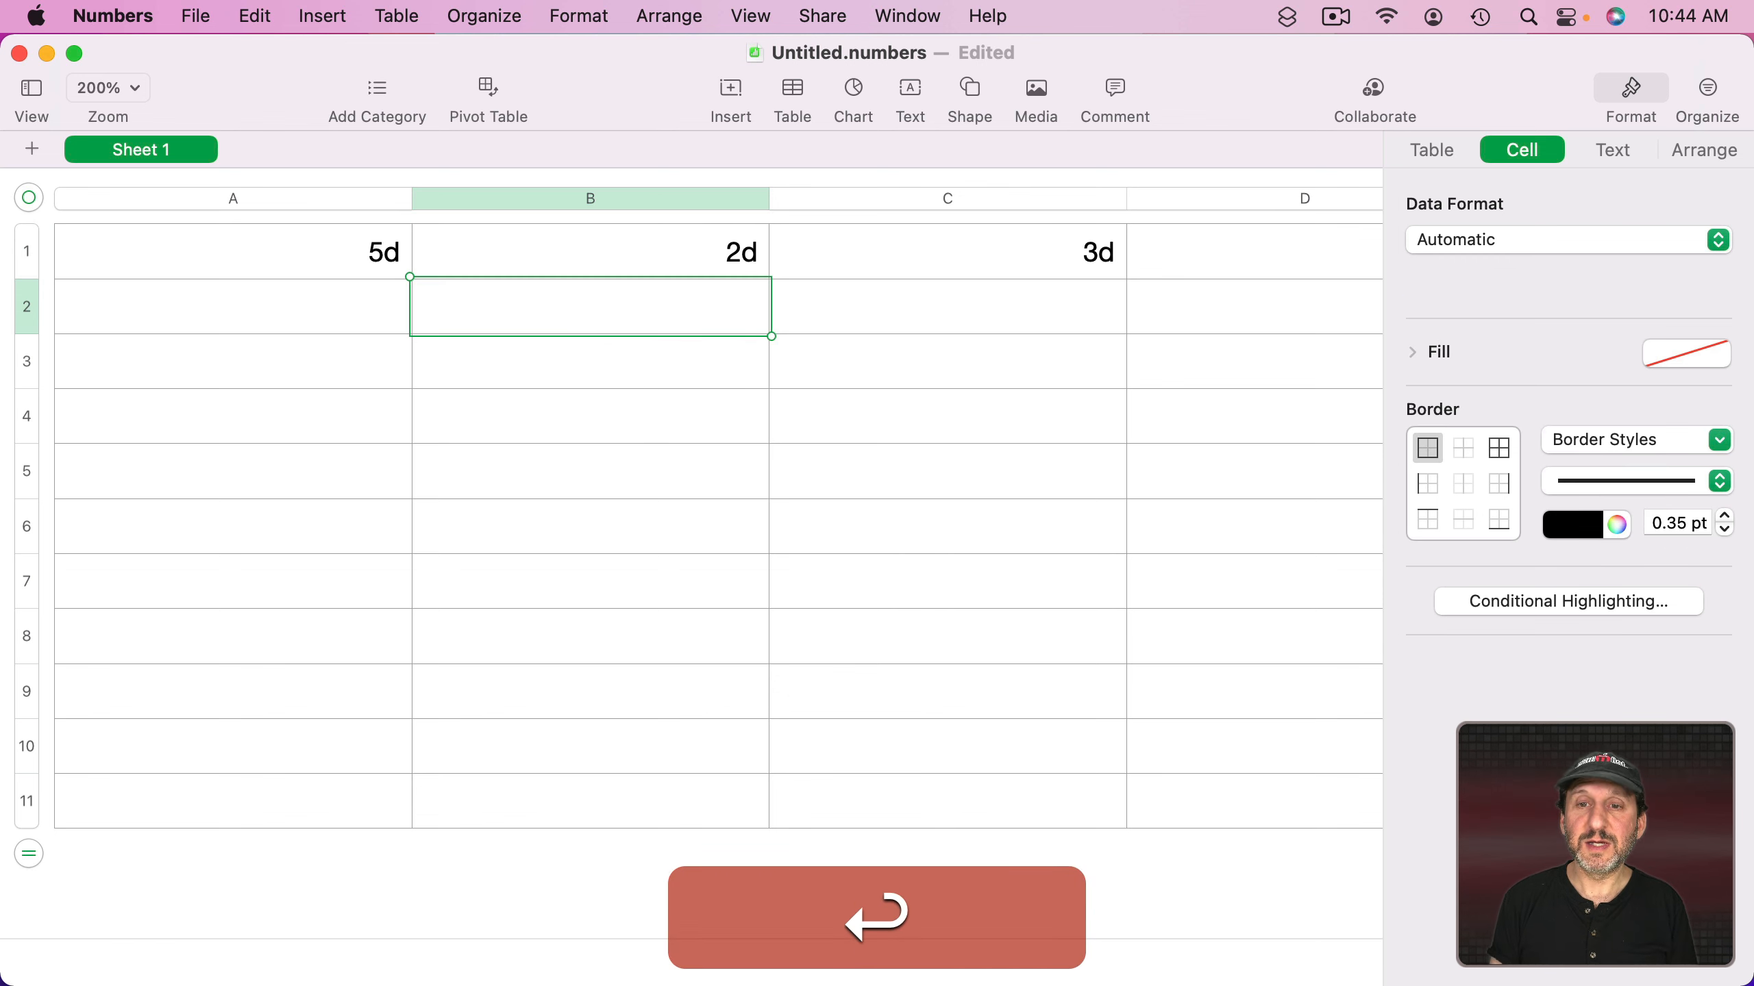
- Change the duration in cell B1 to 12h
{"action": "left_click", "coordinate": [646, 259]}
{"action": "type", "text": "12"}
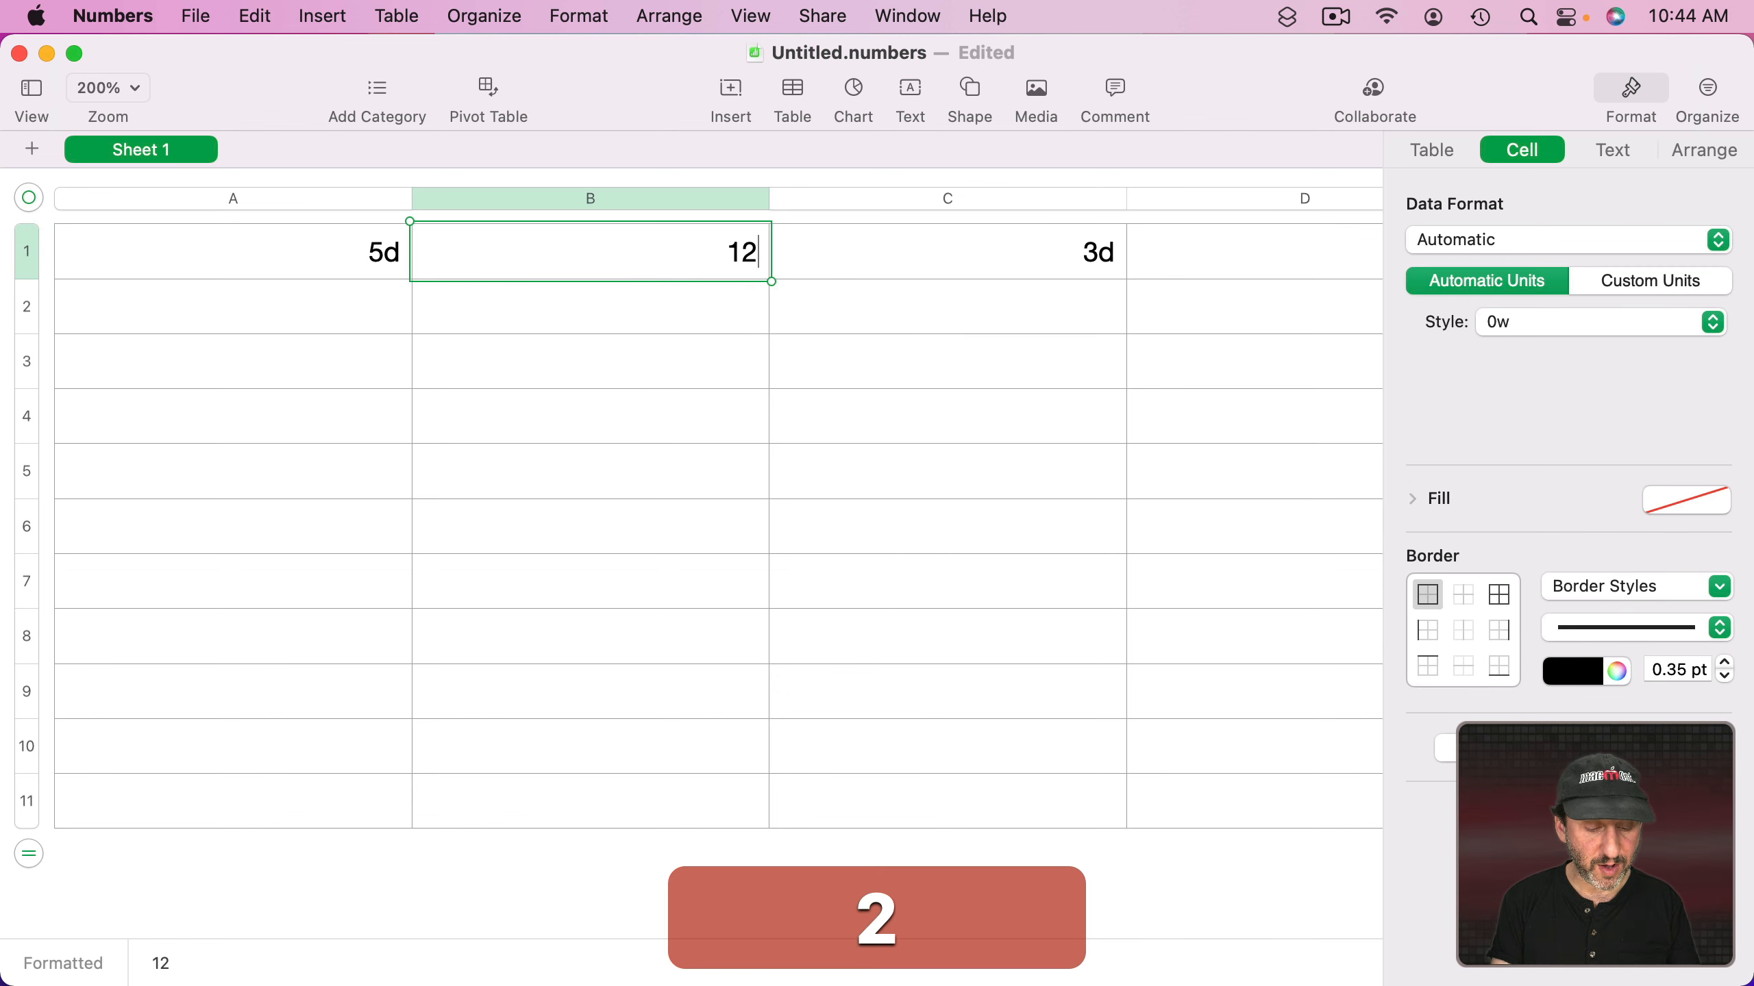
{"action": "key", "text": "Return"}
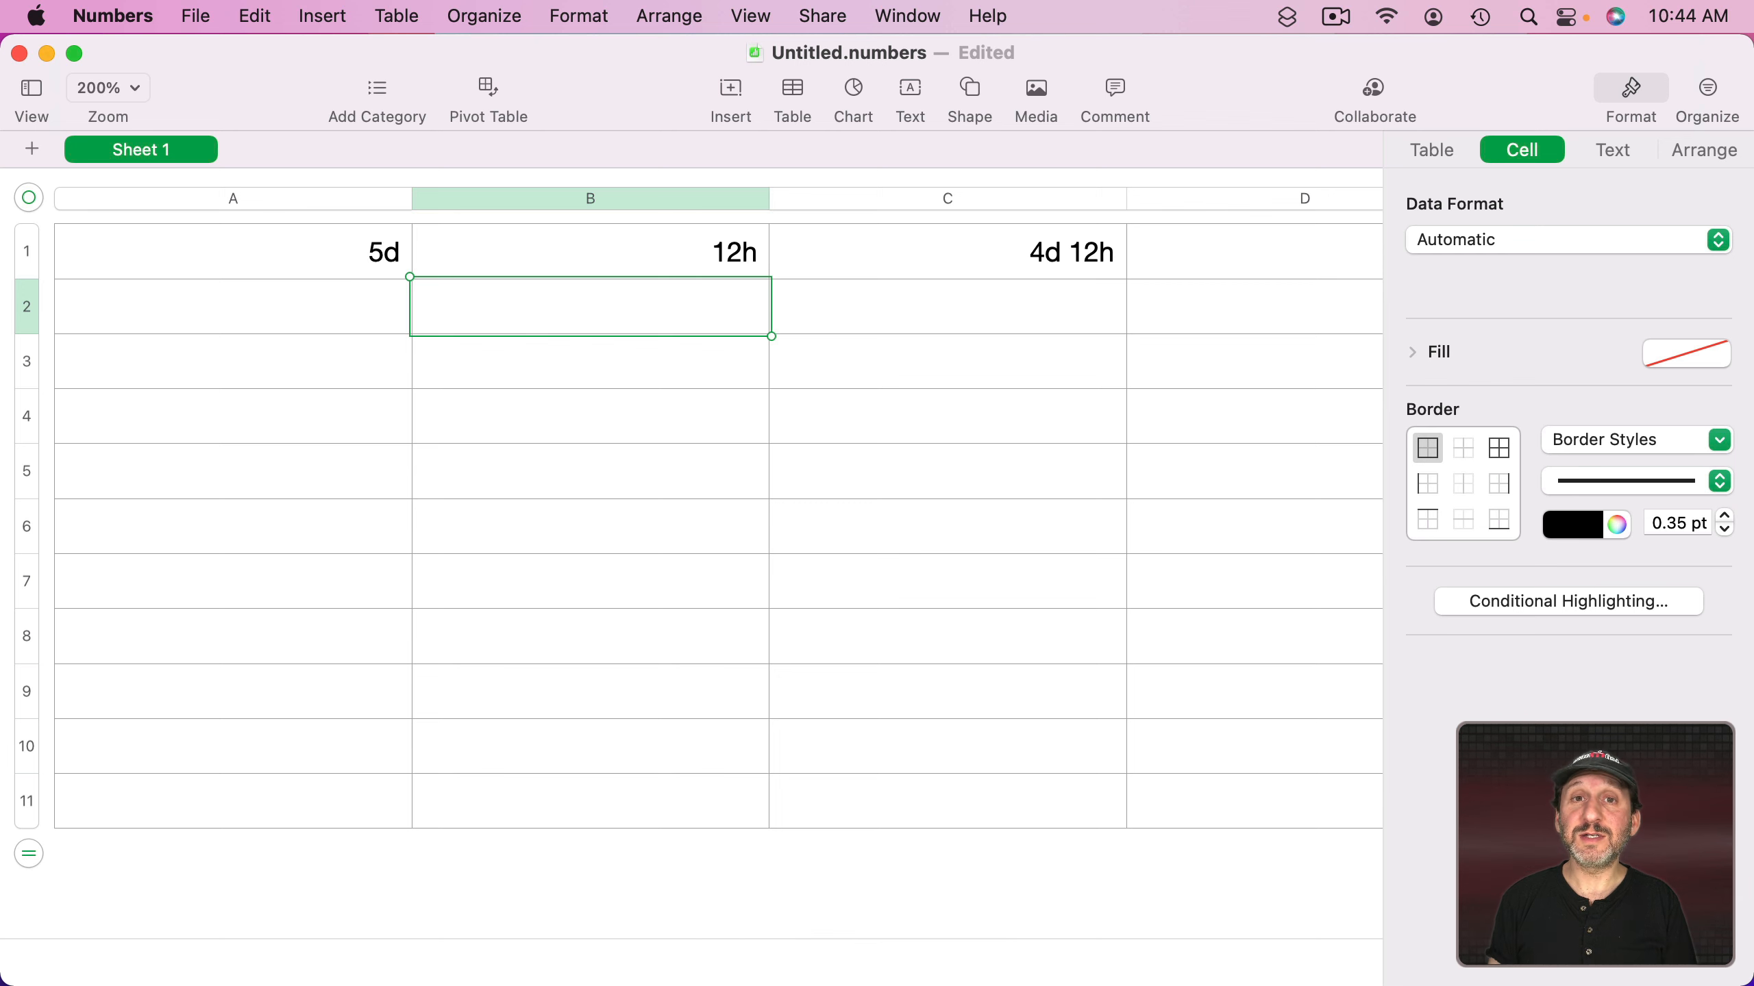
- Clear the formula from C1 and replace the durations with 3d in A1 and 2d in B1
{"action": "left_click", "coordinate": [849, 258]}
{"action": "key", "text": "Delete"}
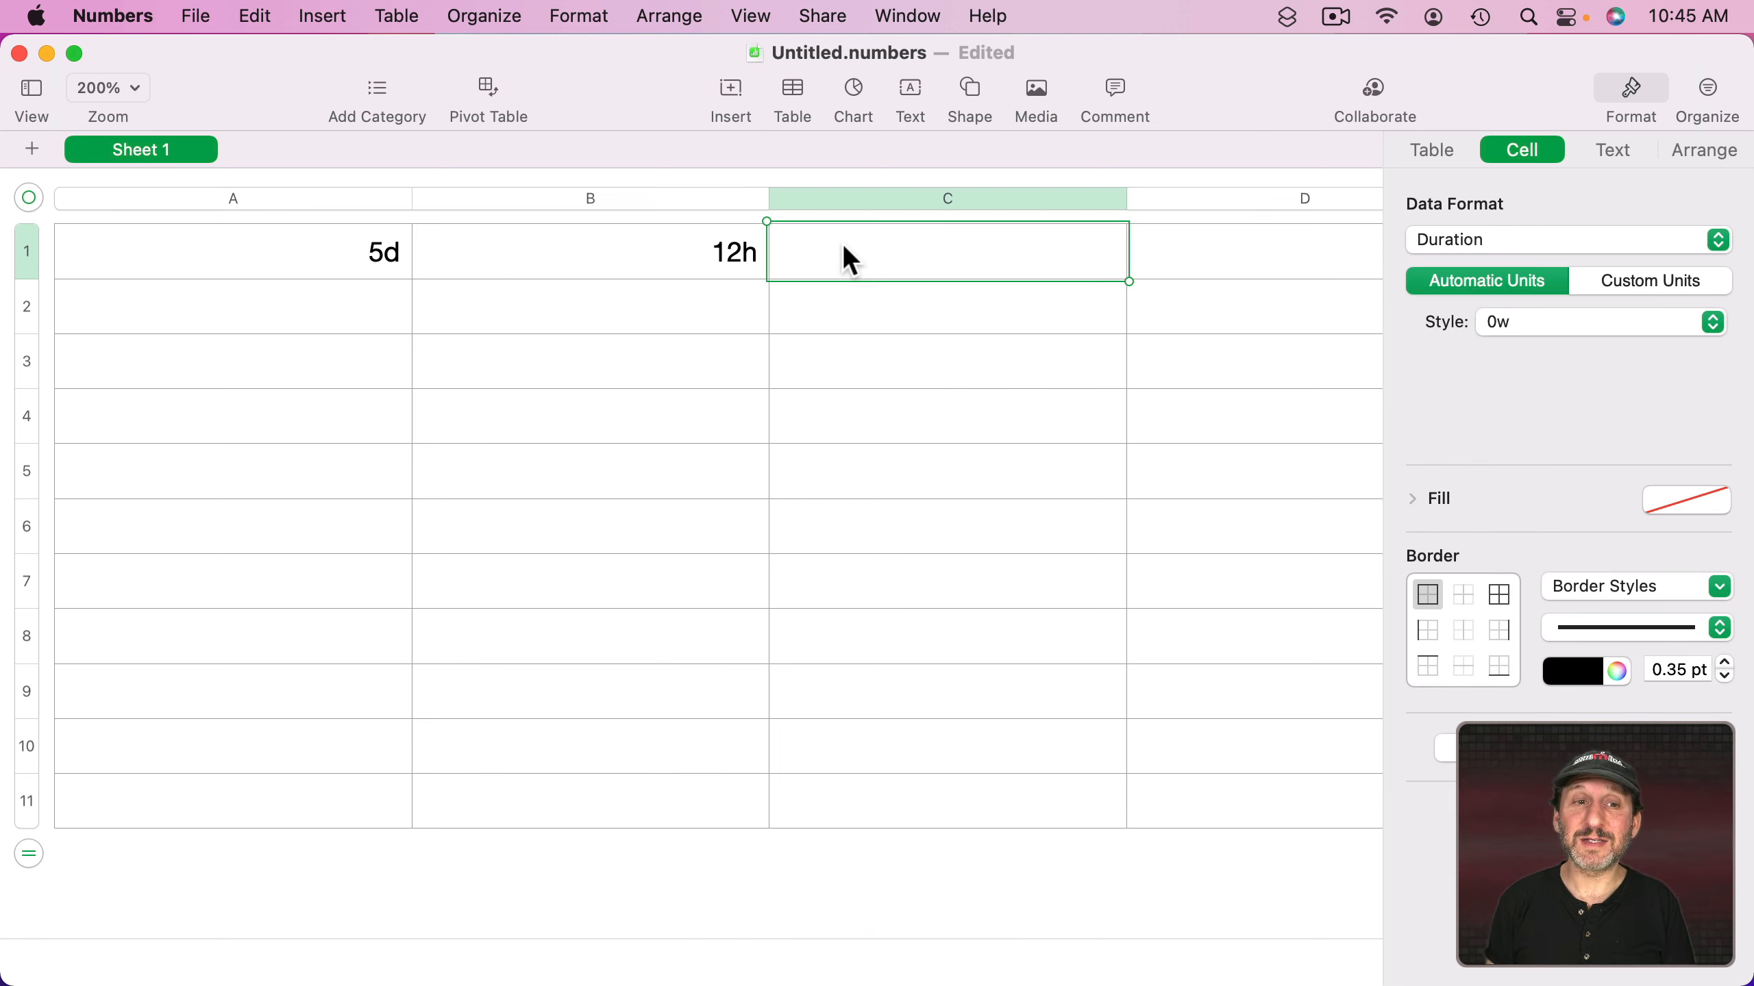
{"action": "left_click", "coordinate": [408, 259]}
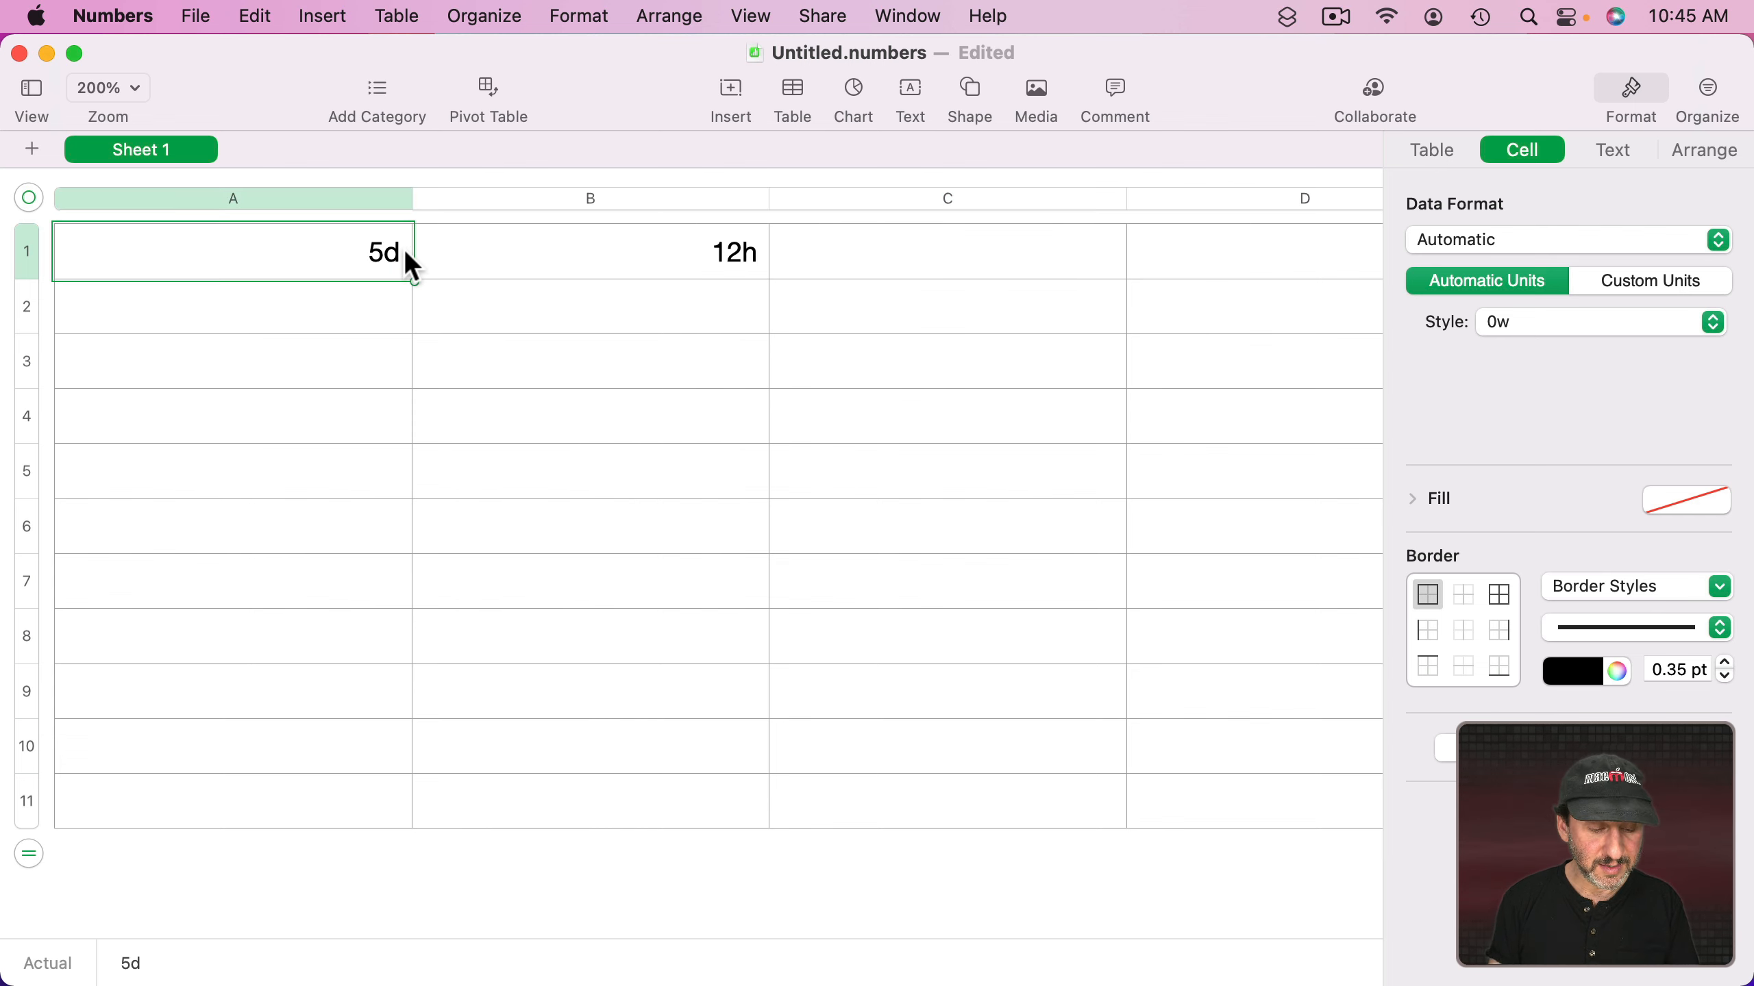
{"action": "type", "text": "3d"}
{"action": "key", "text": "Tab"}
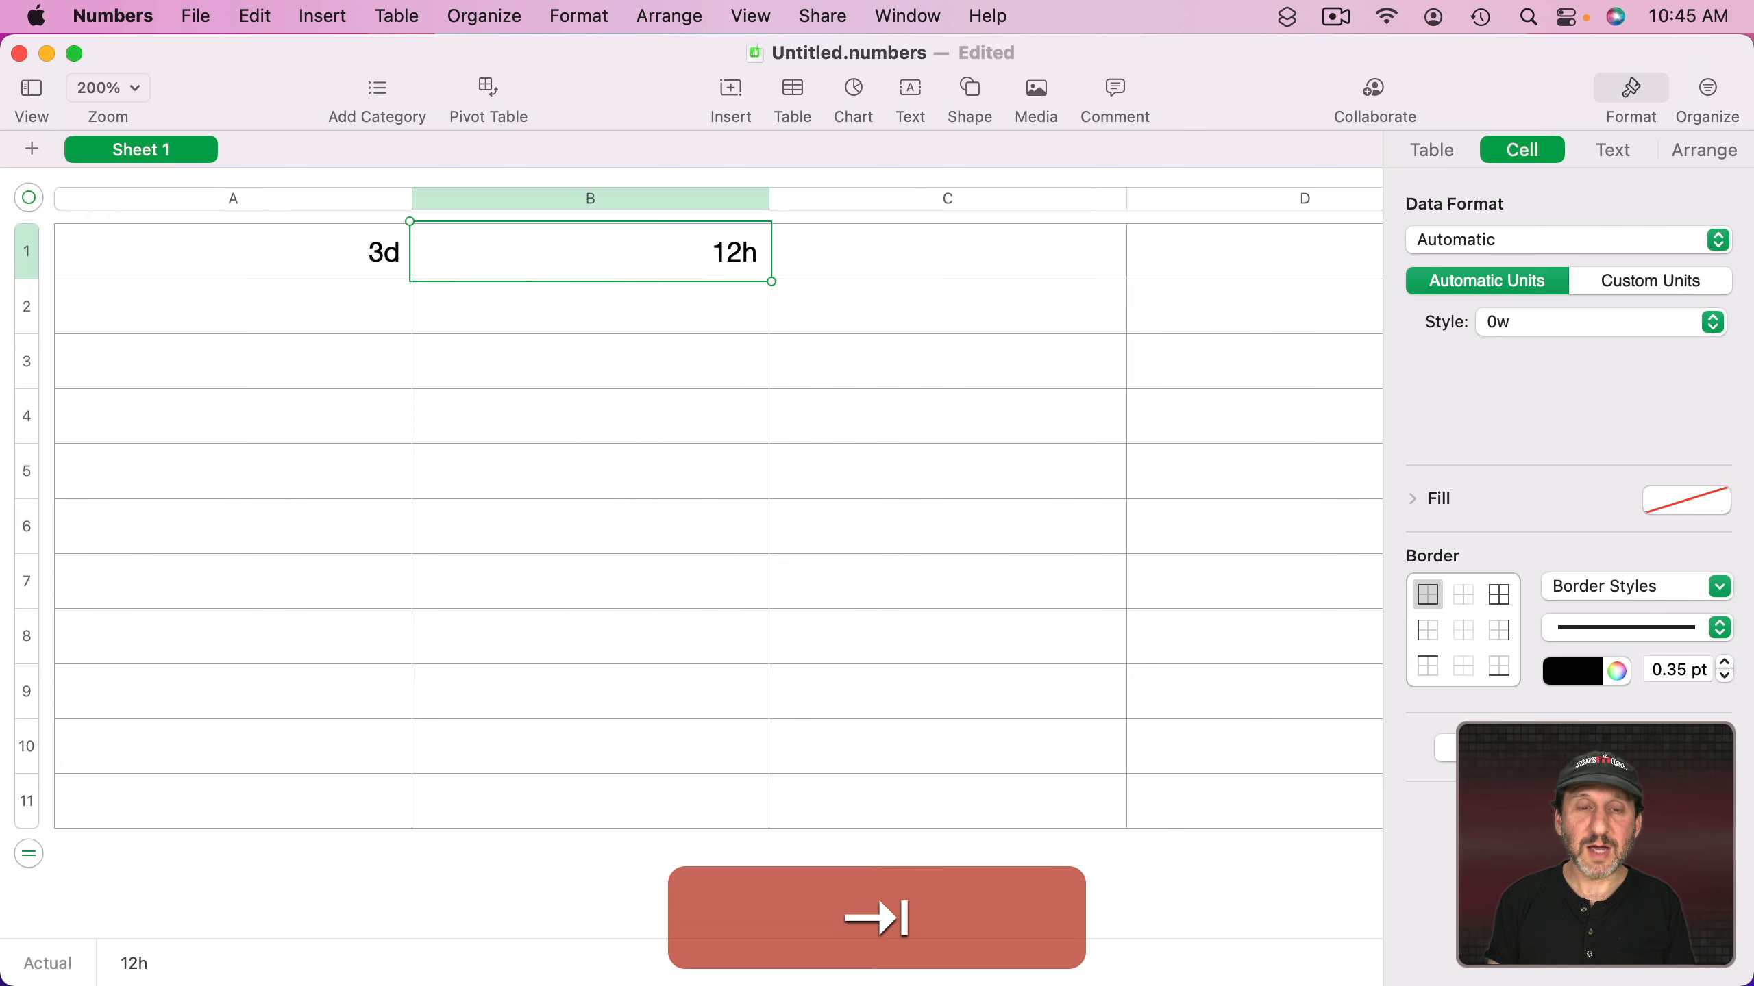
{"action": "type", "text": "2d"}
{"action": "key", "text": "Tab"}
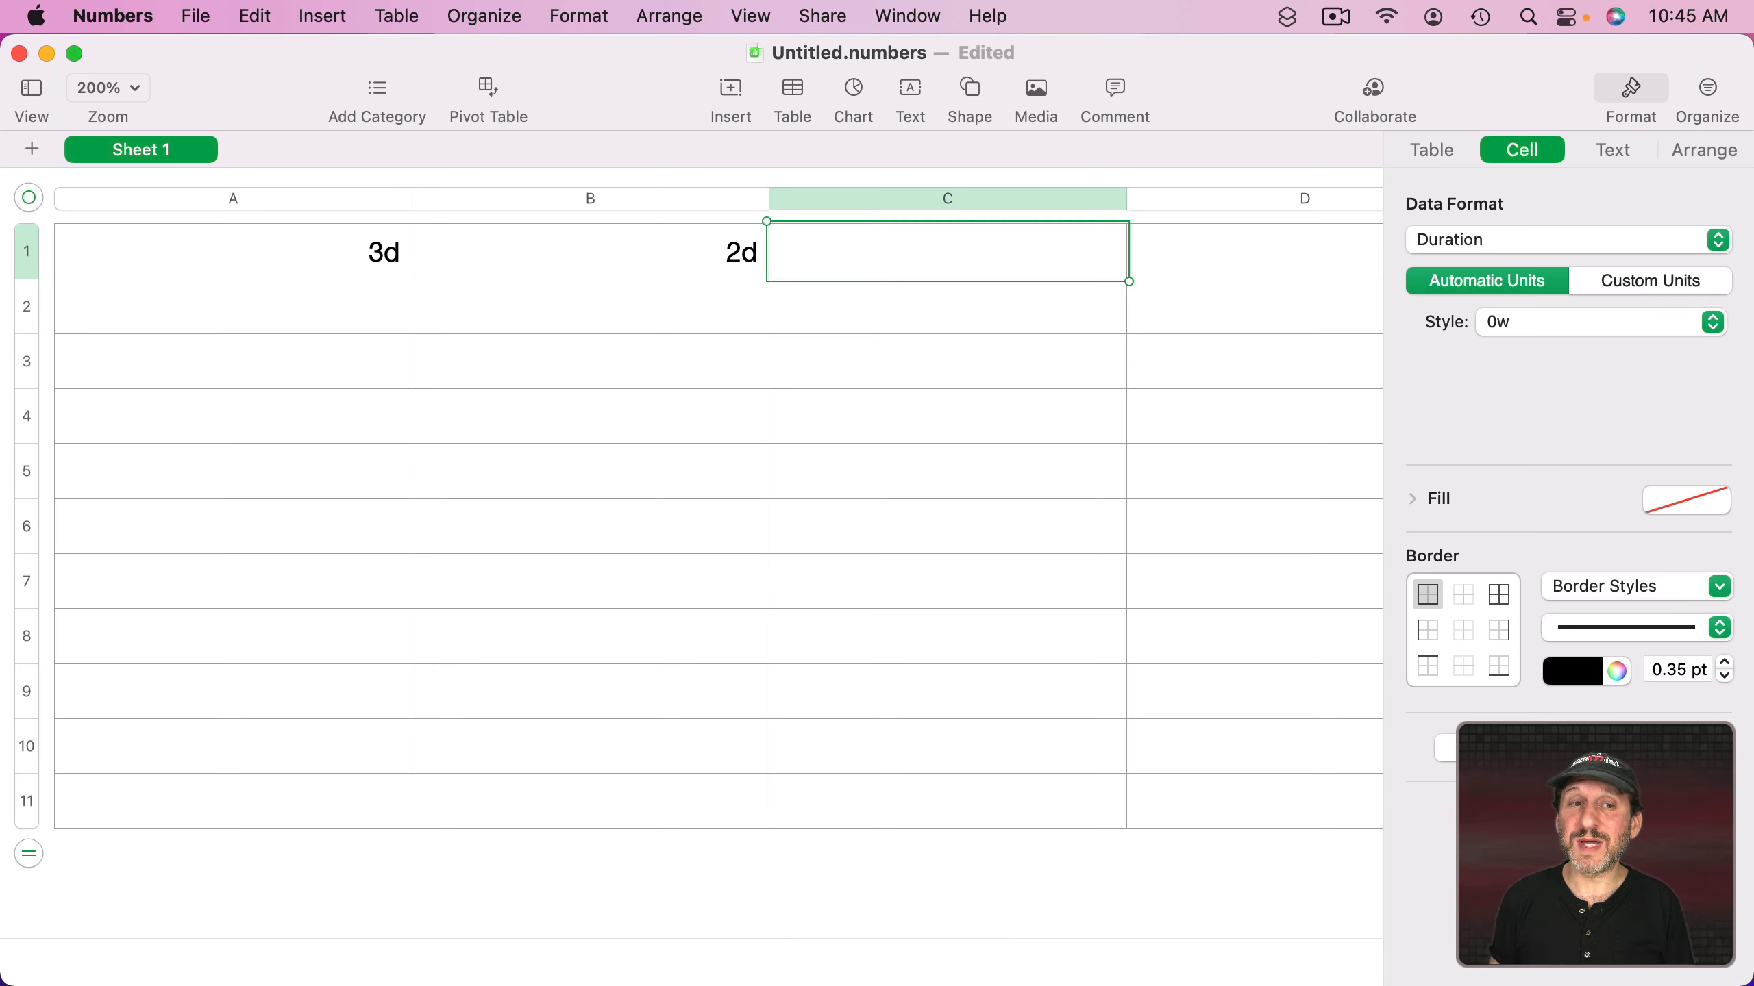
- Multiply A1 by B1 with a formula in cell C1 and open the warning attached to that cell
{"action": "type", "text": "="}
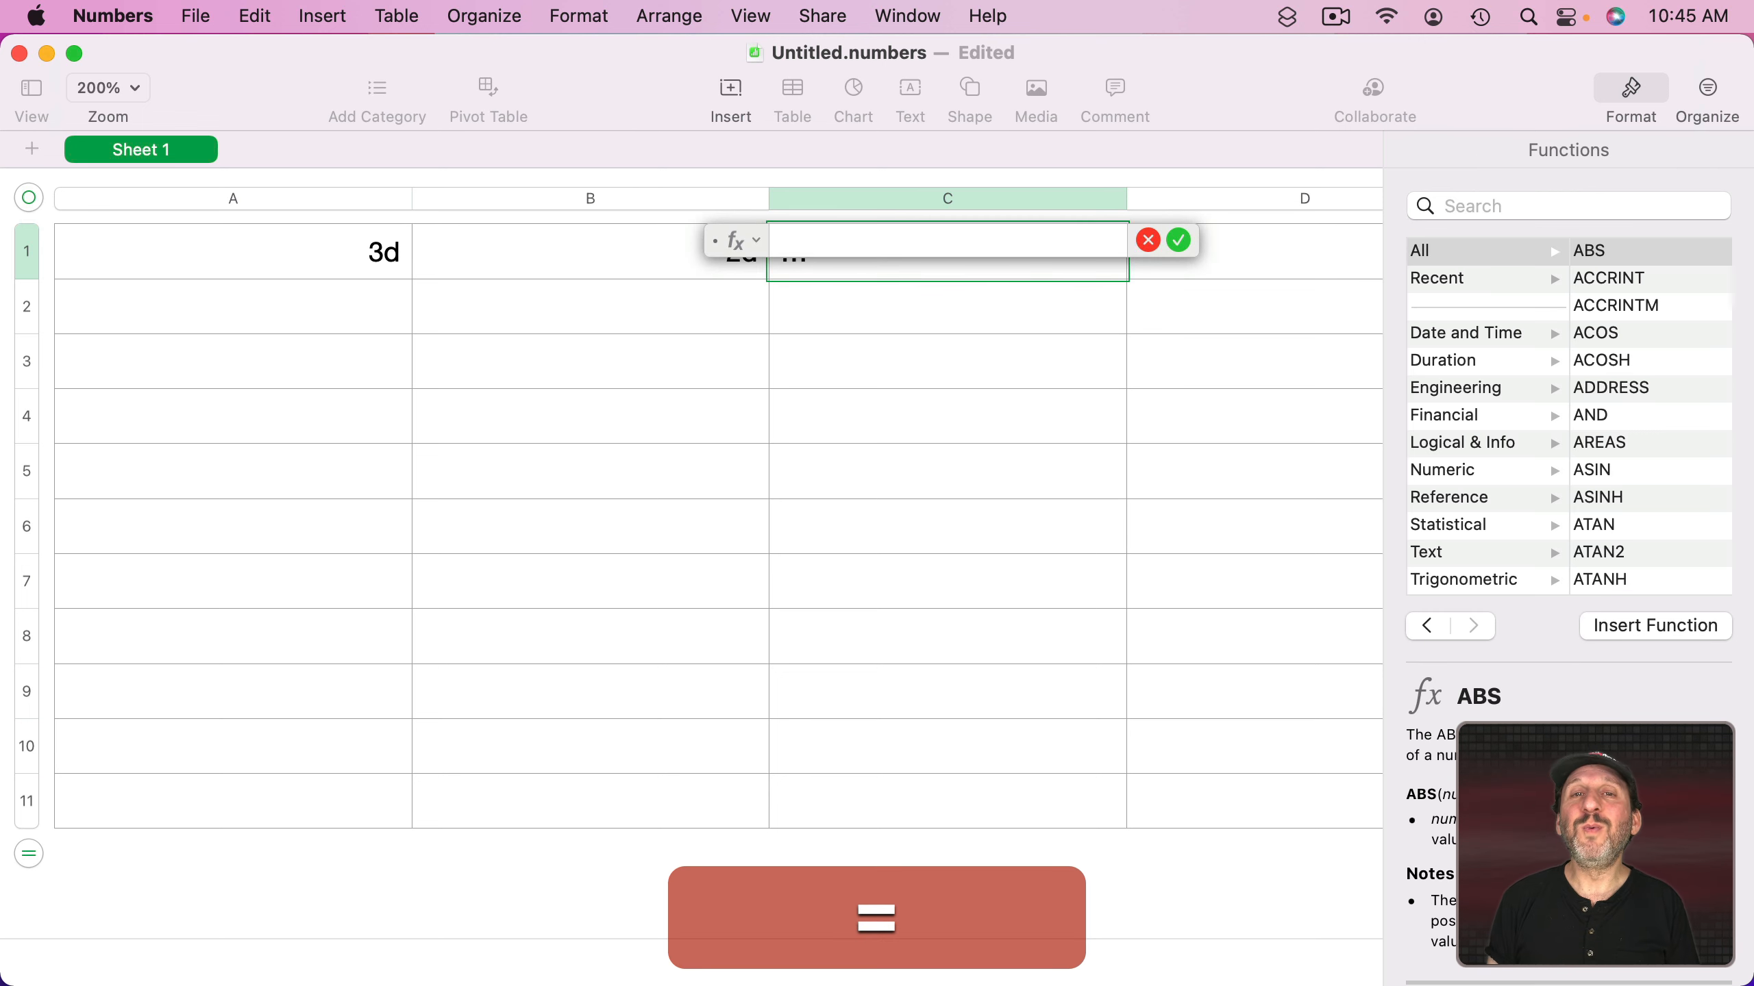
{"action": "left_click", "coordinate": [254, 252]}
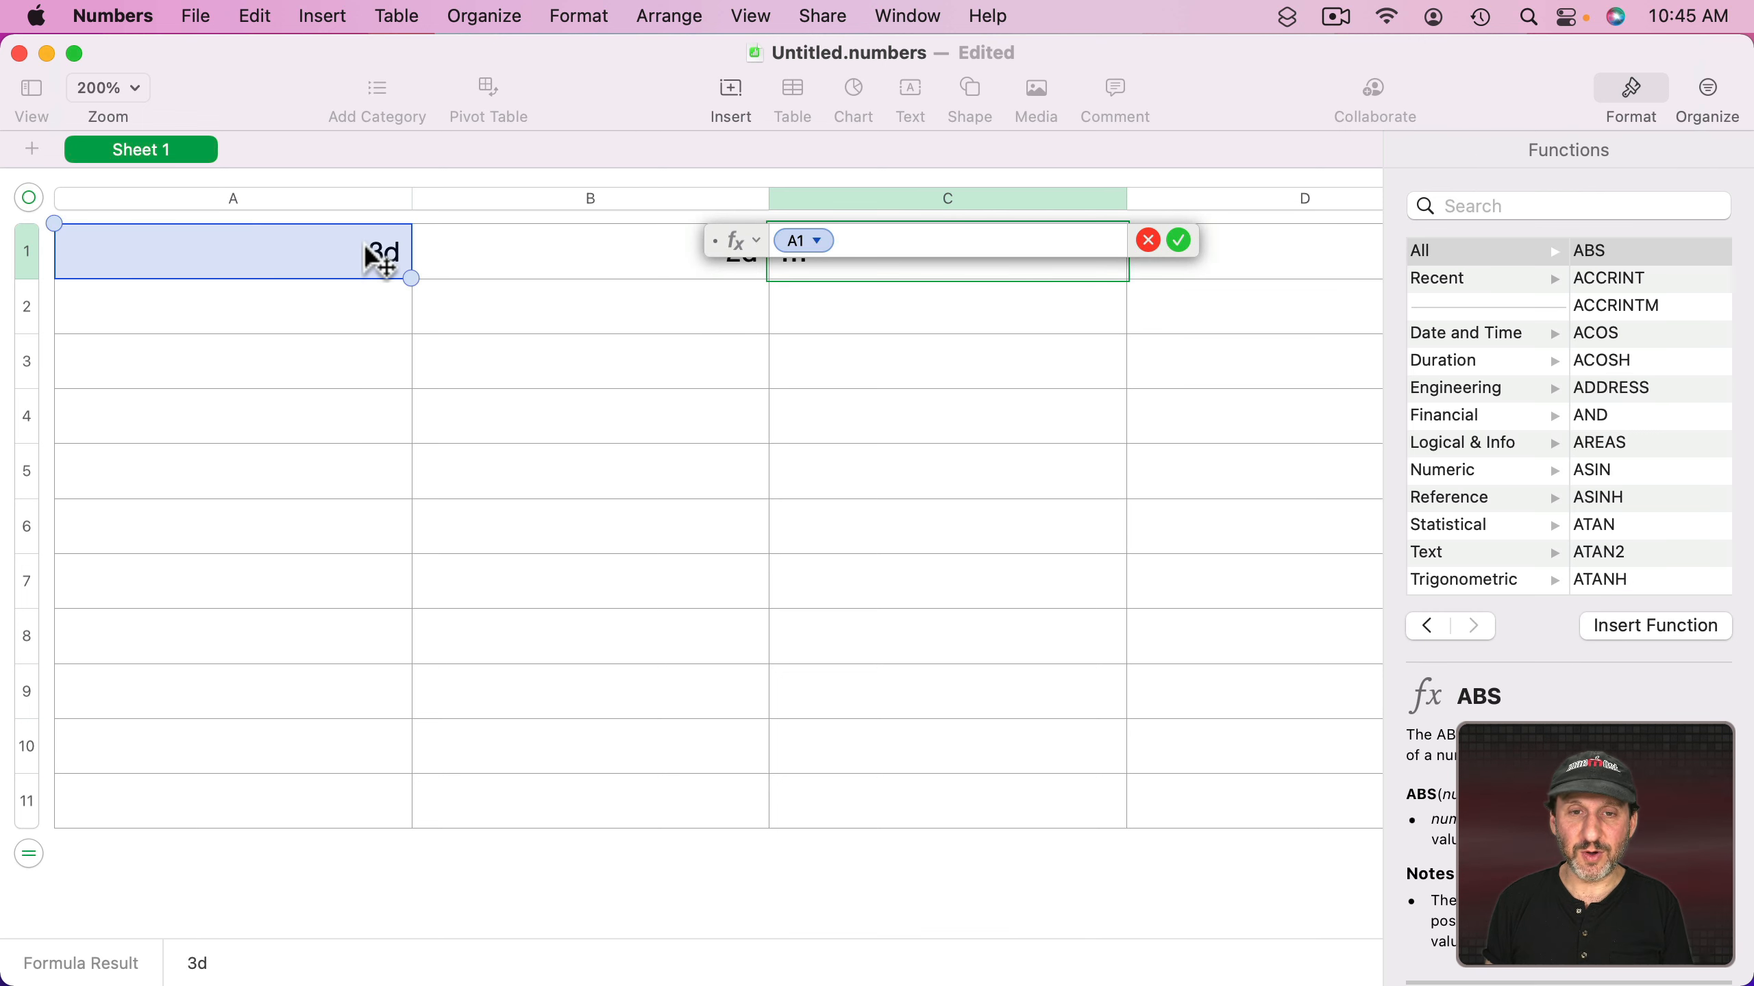
{"action": "type", "text": "*"}
{"action": "left_click", "coordinate": [468, 254]}
{"action": "key", "text": "Return"}
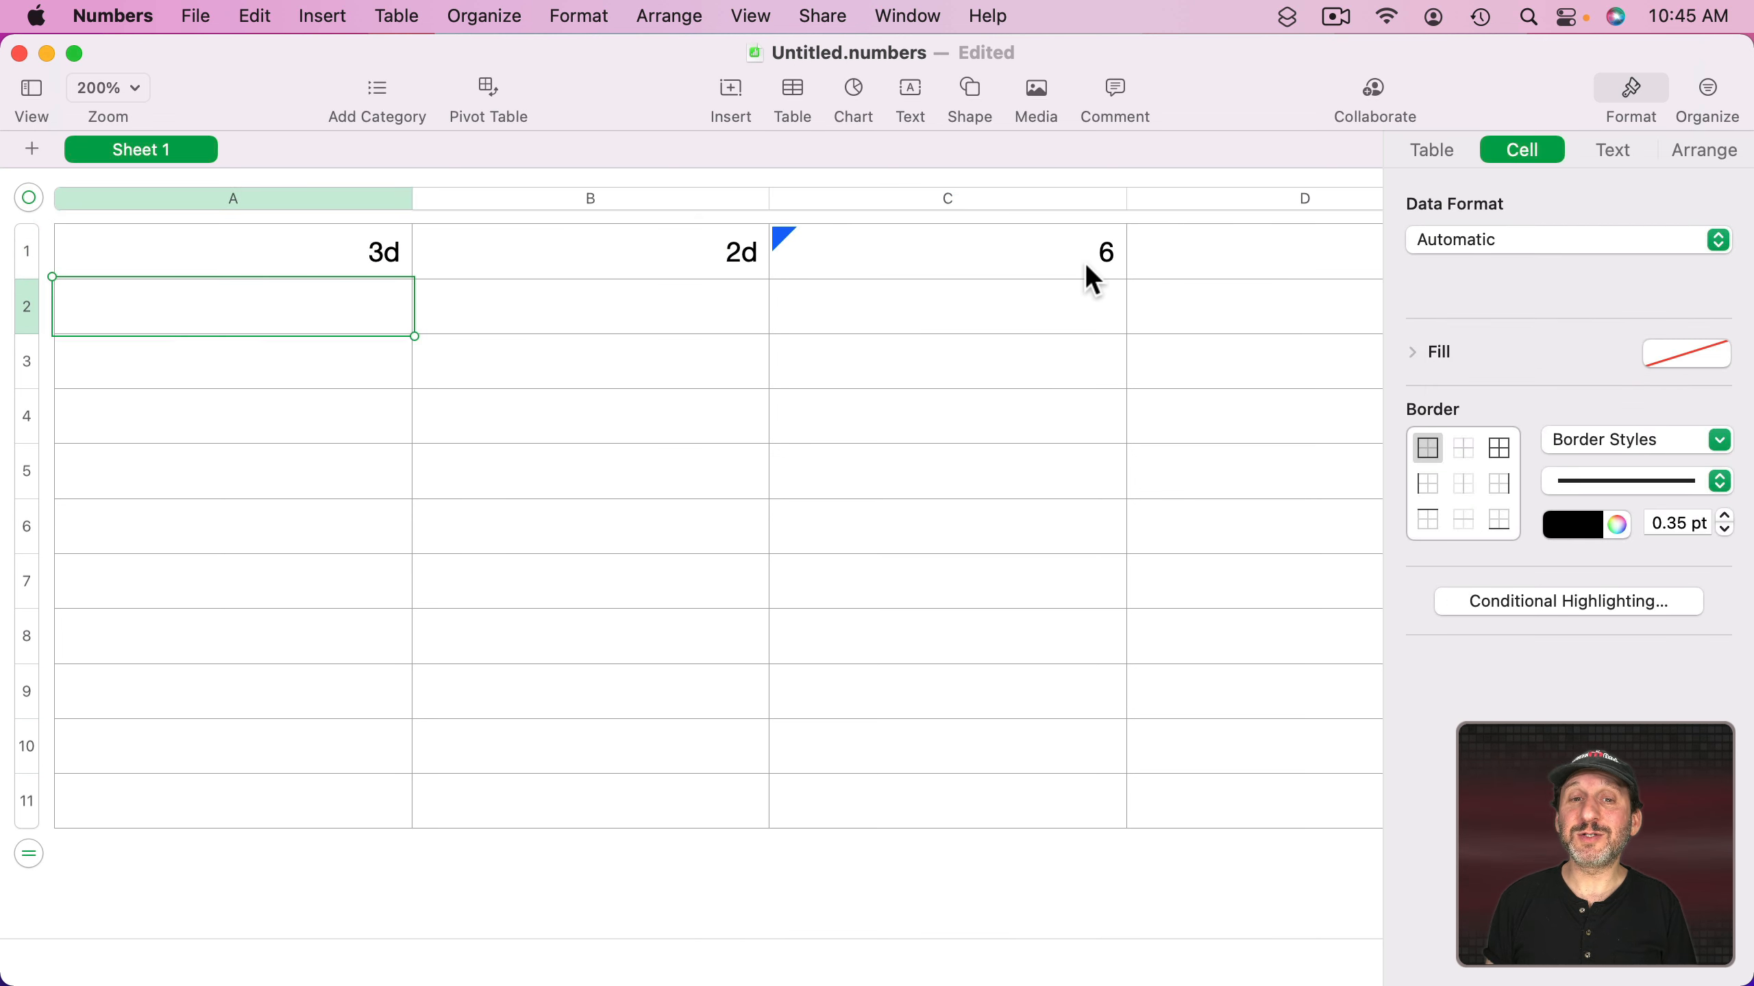
{"action": "left_click", "coordinate": [787, 238]}
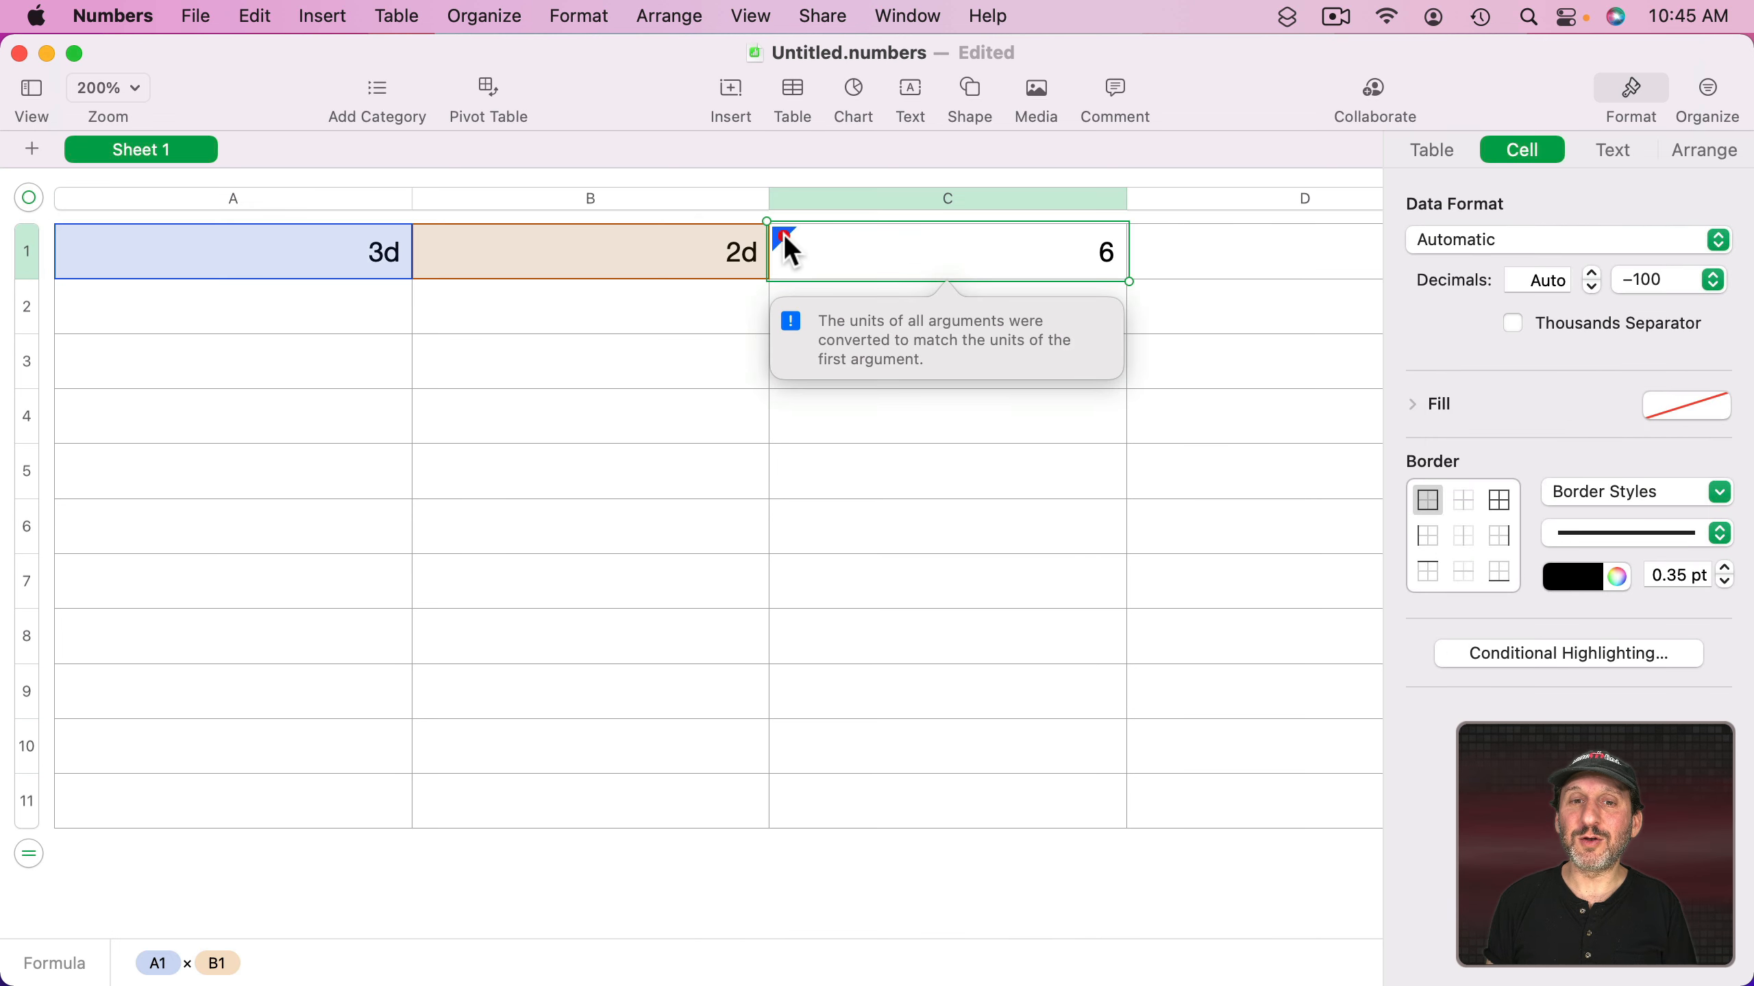
- Replace the duration in cell B1 with the plain number 2
{"action": "left_click", "coordinate": [663, 256]}
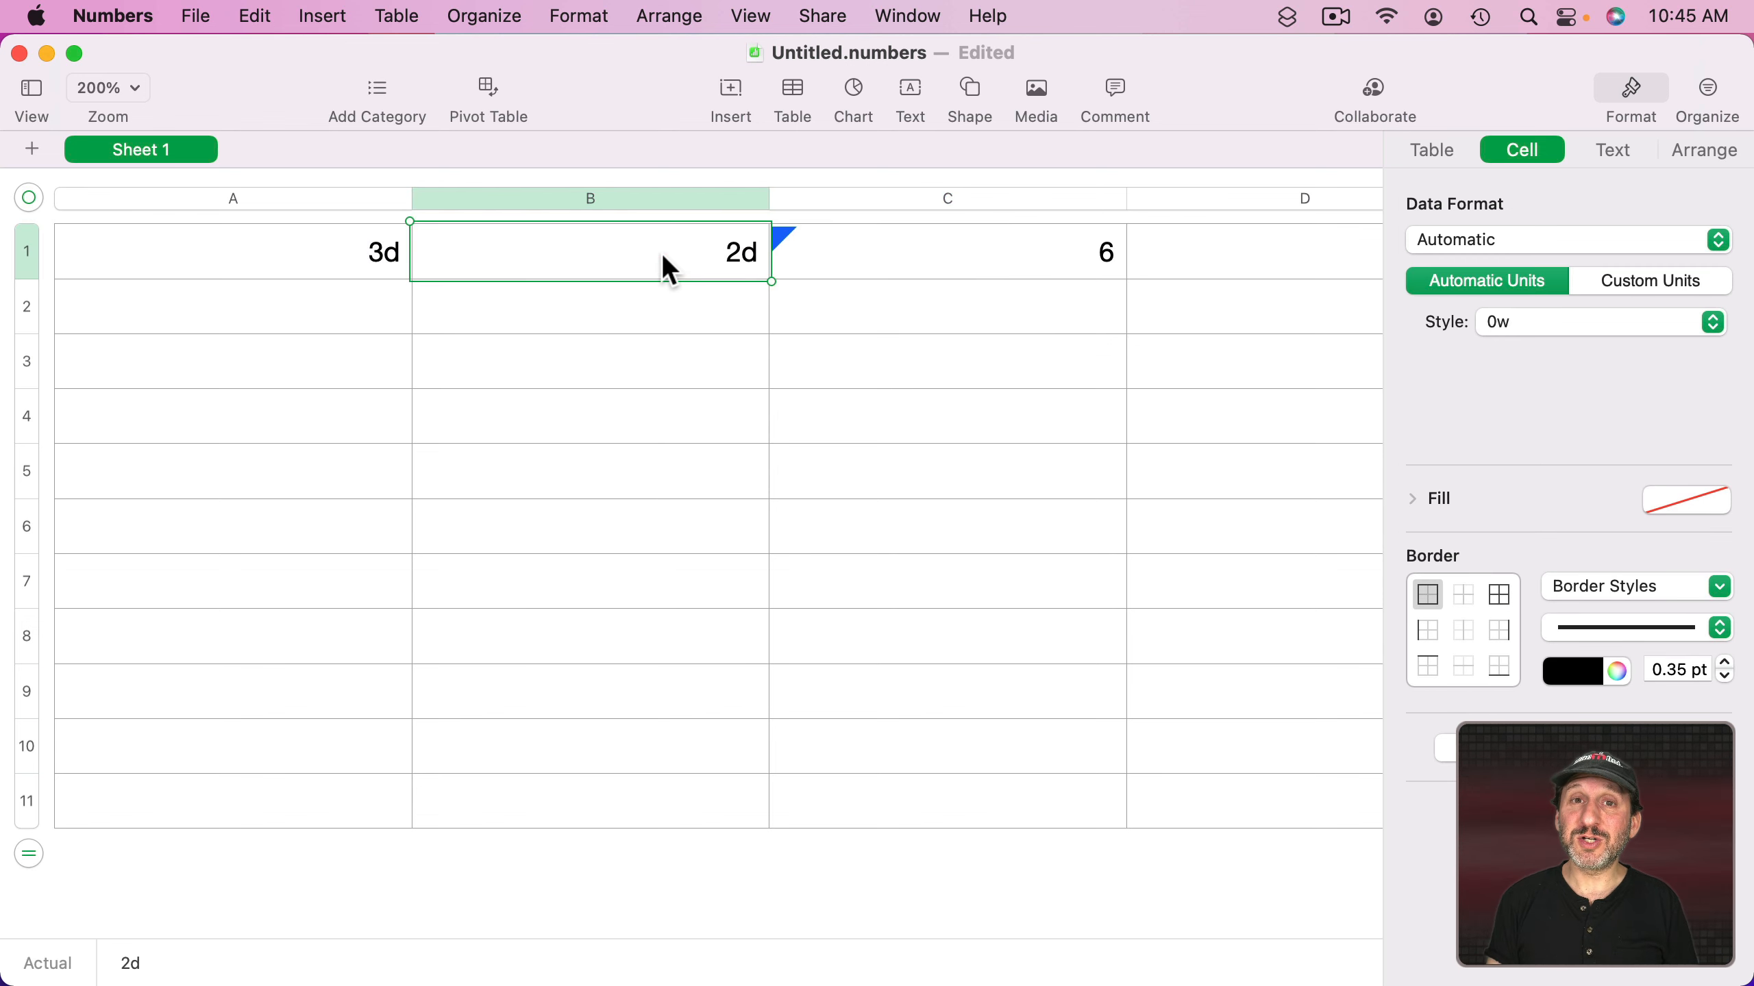
{"action": "type", "text": "2"}
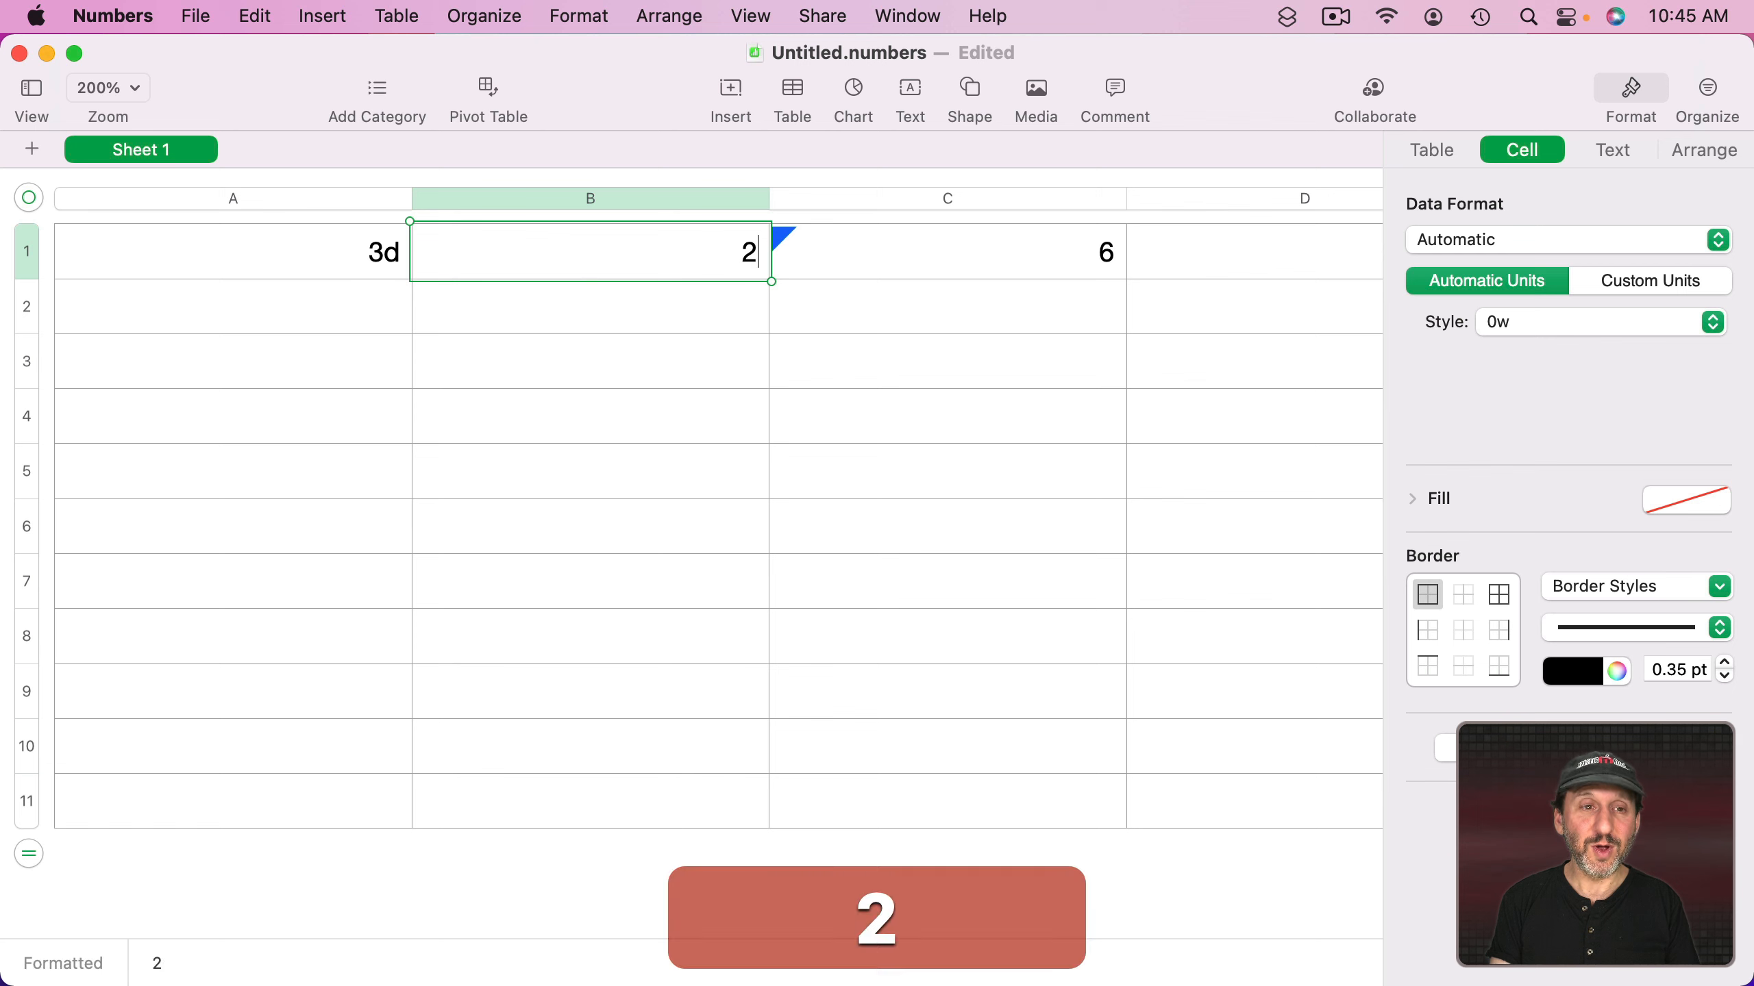
{"action": "key", "text": "Return"}
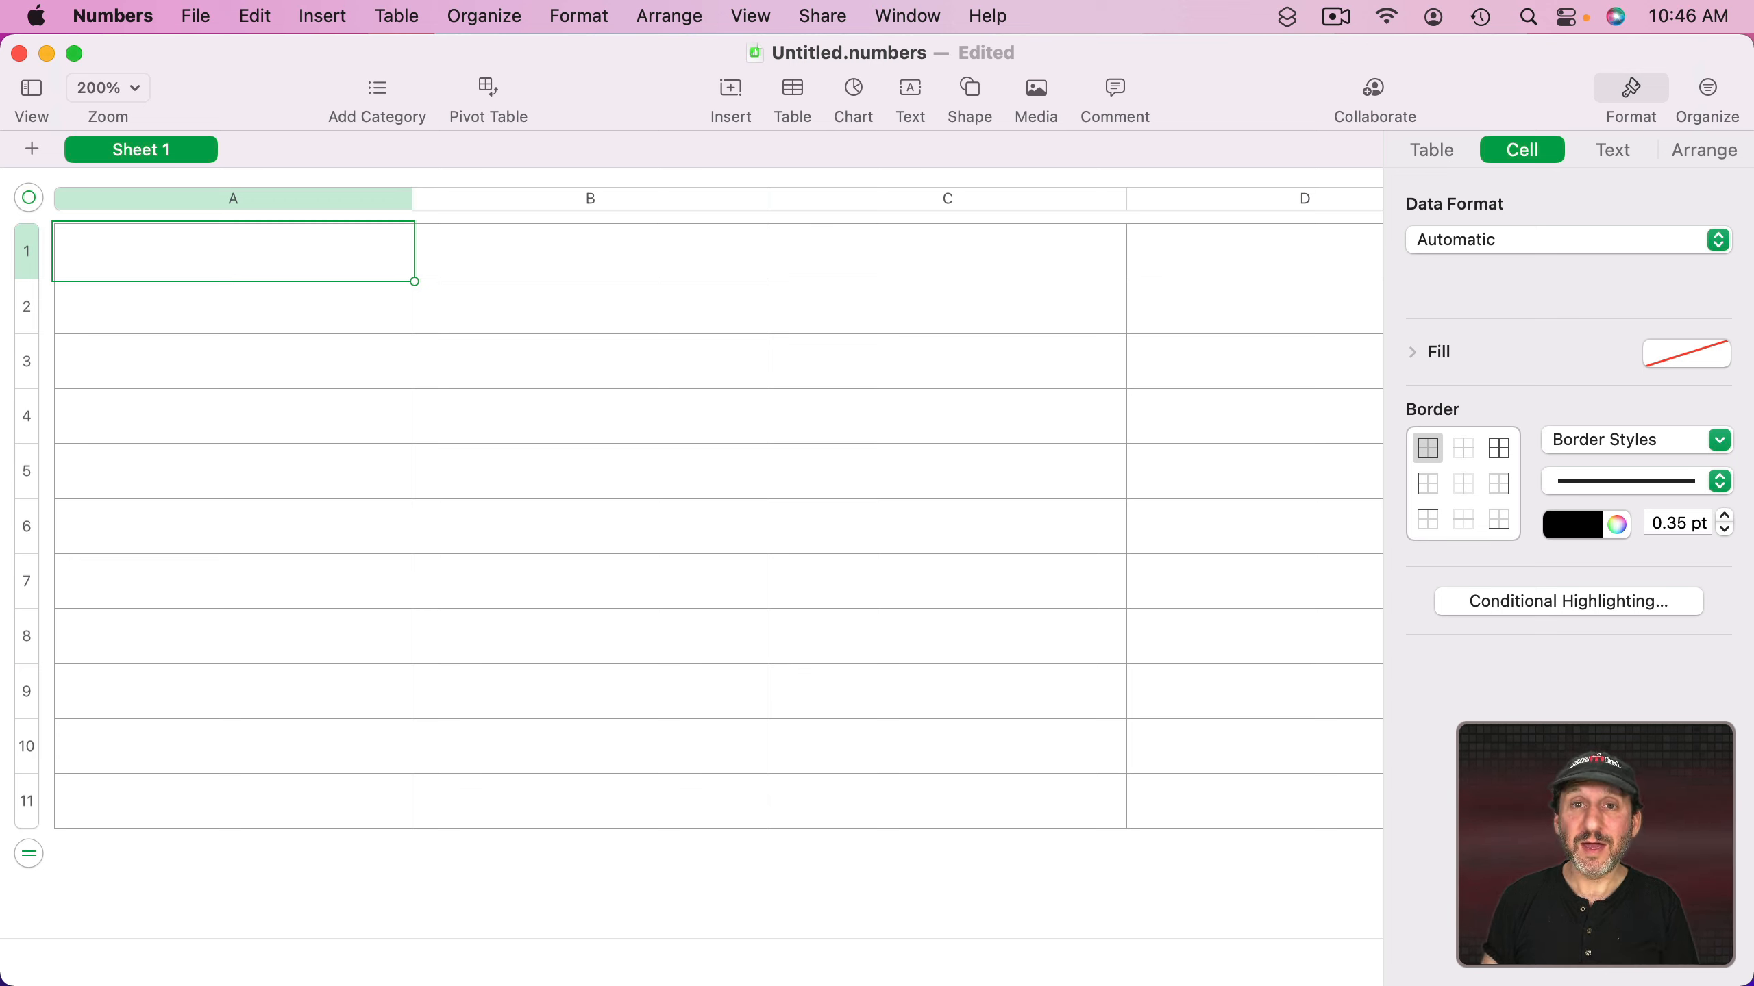
- Enter the date and time 2/2/2022 8:00 am in cell A1 and the duration 5h in cell B1
{"action": "type", "text": "2/2/2022 "}
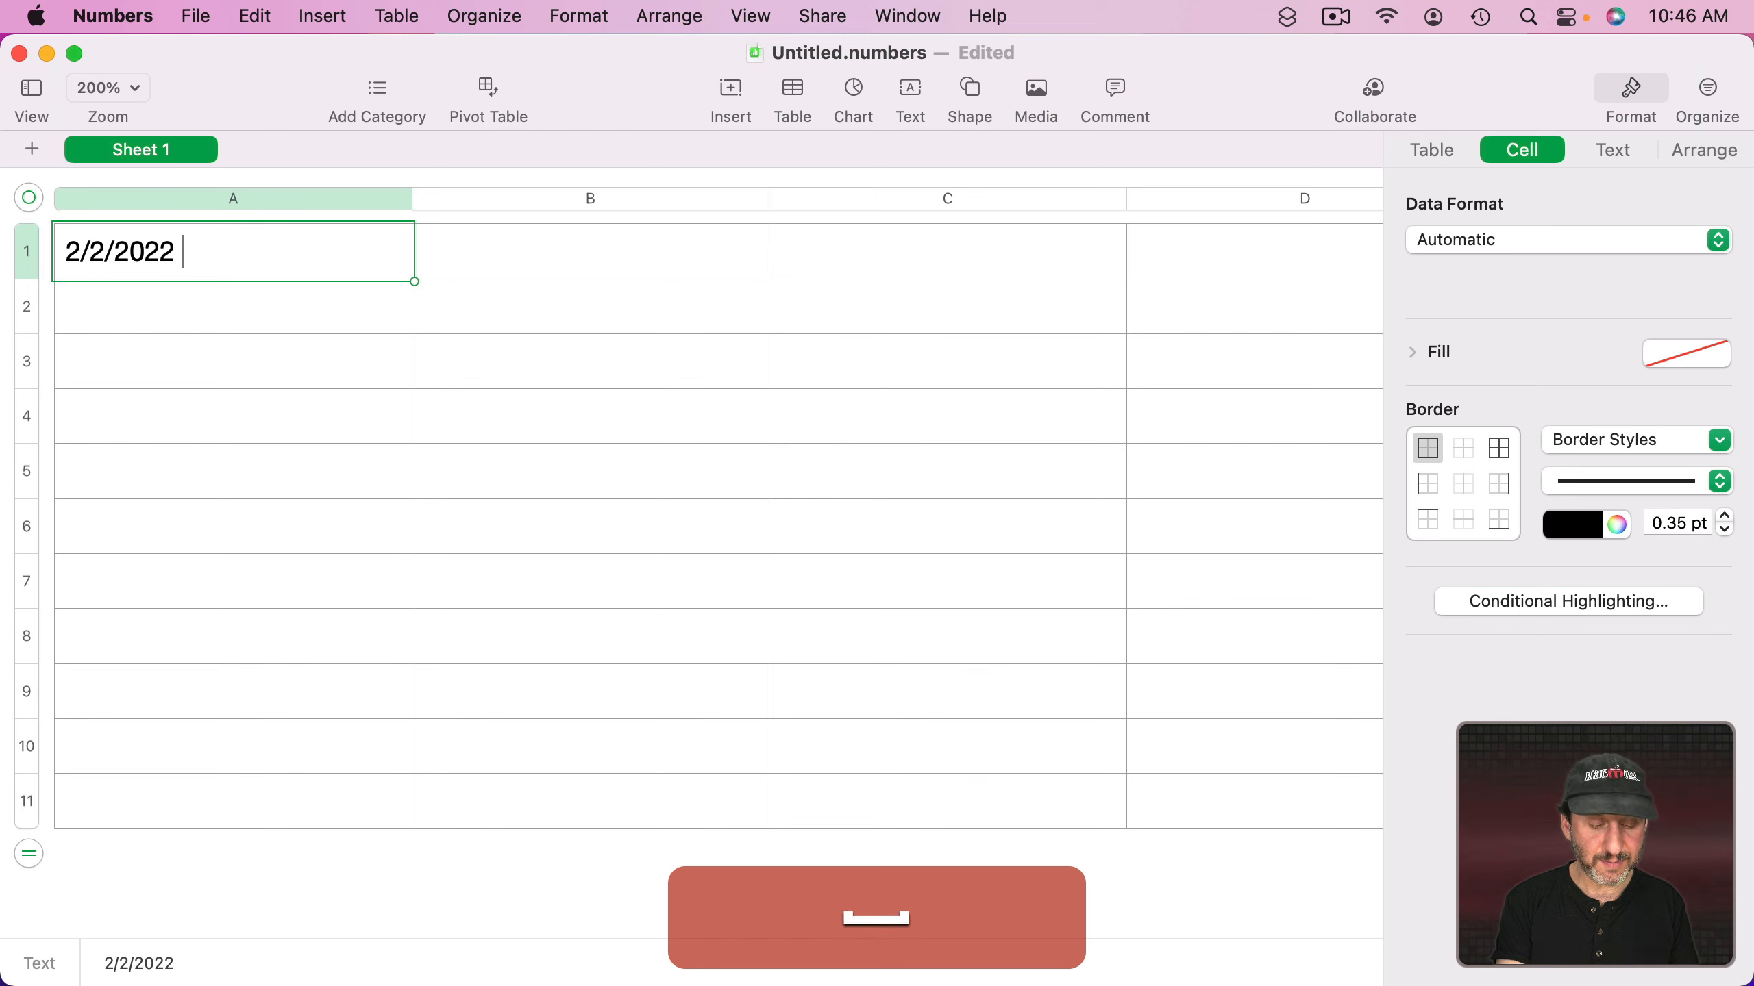
{"action": "type", "text": "8:00 am"}
{"action": "key", "text": "Return"}
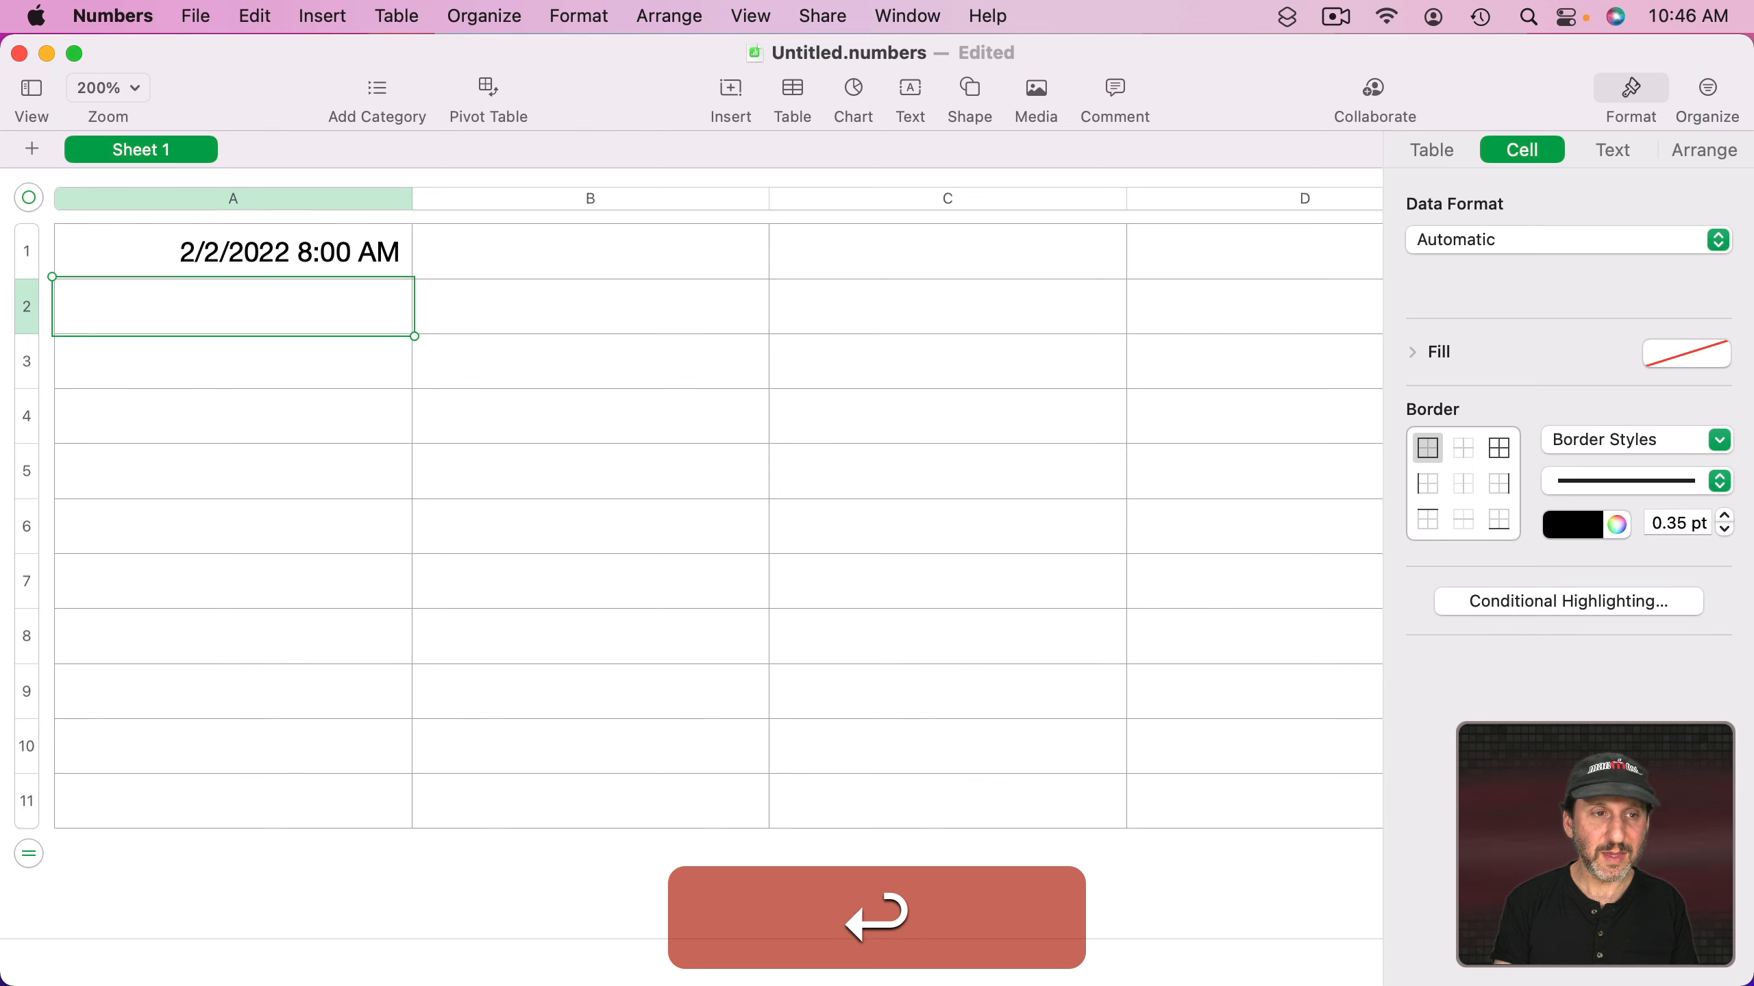
{"action": "key", "text": "Up"}
{"action": "key", "text": "Right"}
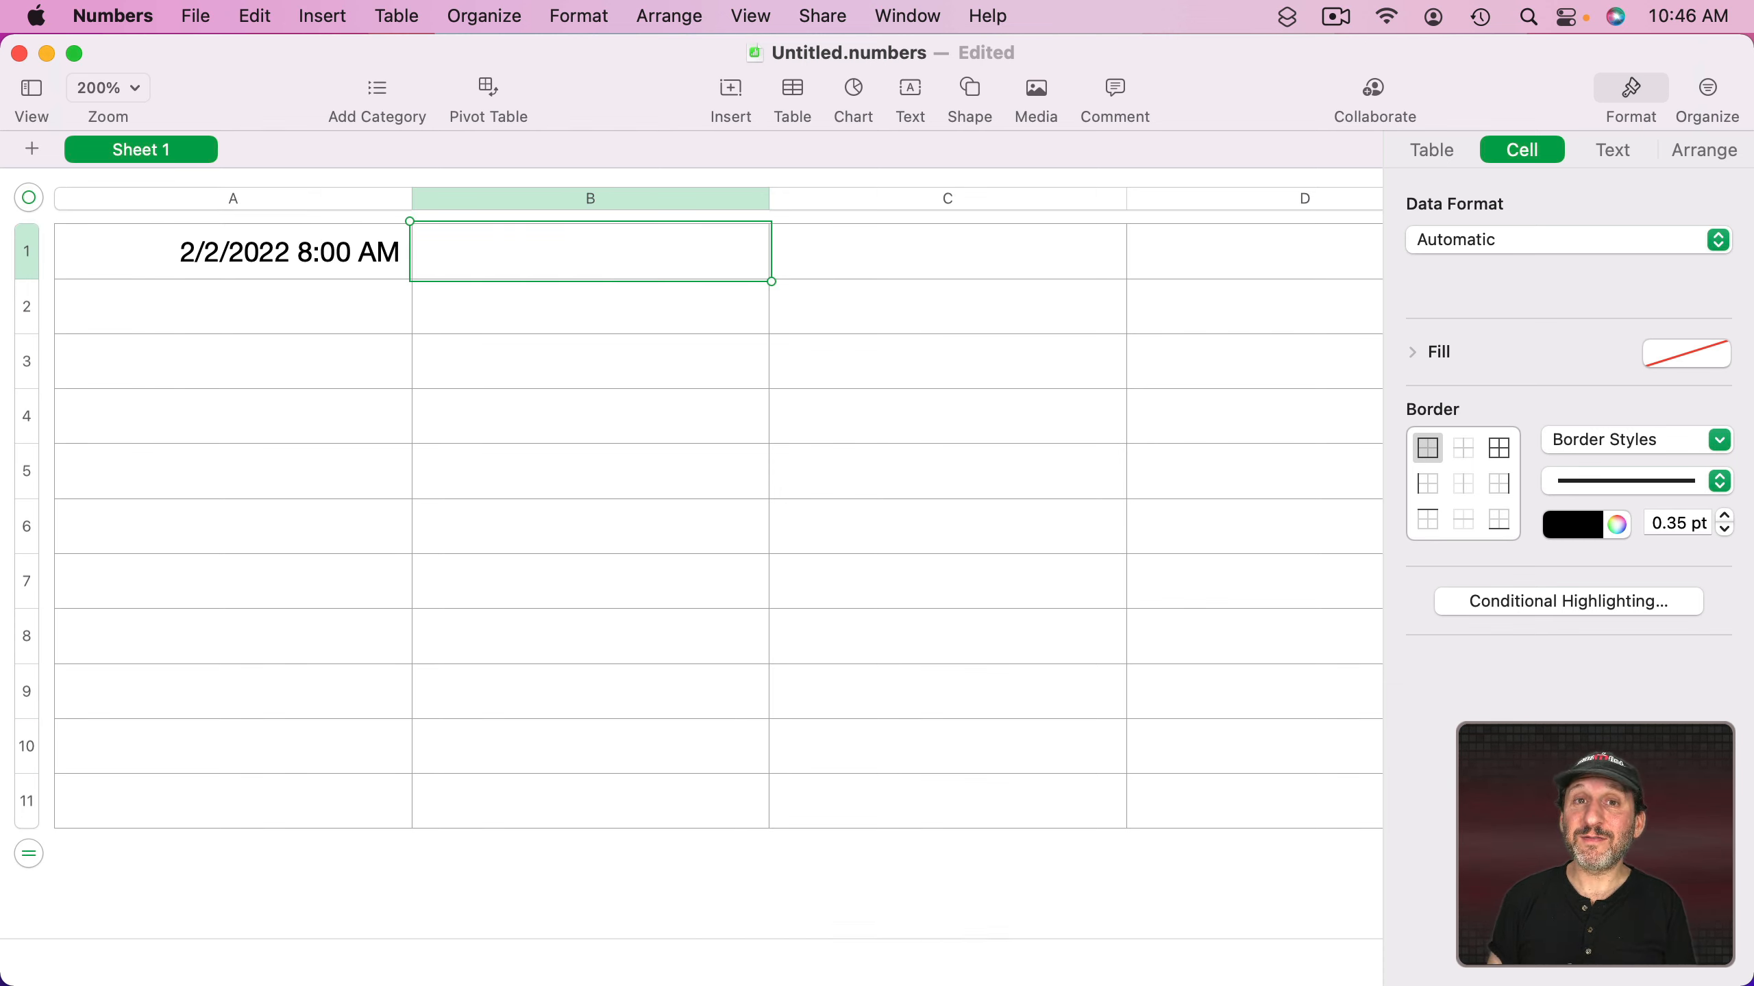
{"action": "type", "text": "5h"}
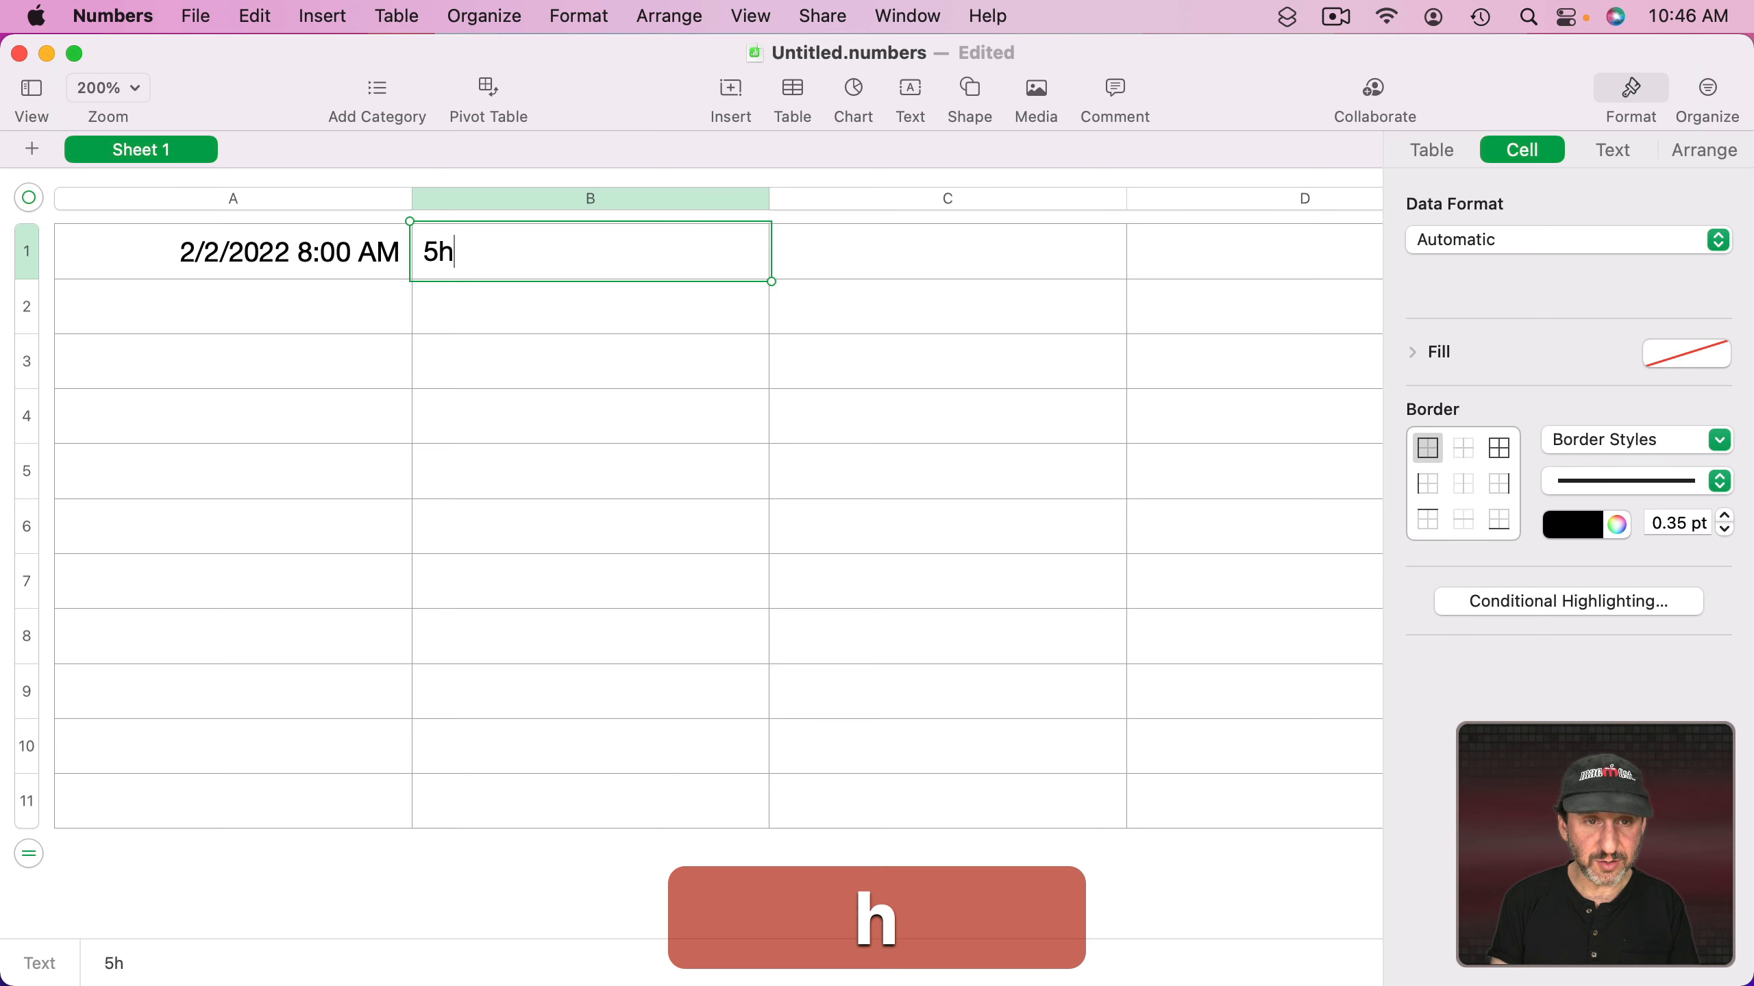
{"action": "key", "text": "Right"}
- Add the duration in B1 to the date and time in A1 with the formula A1+B1 in cell C1
{"action": "type", "text": "="}
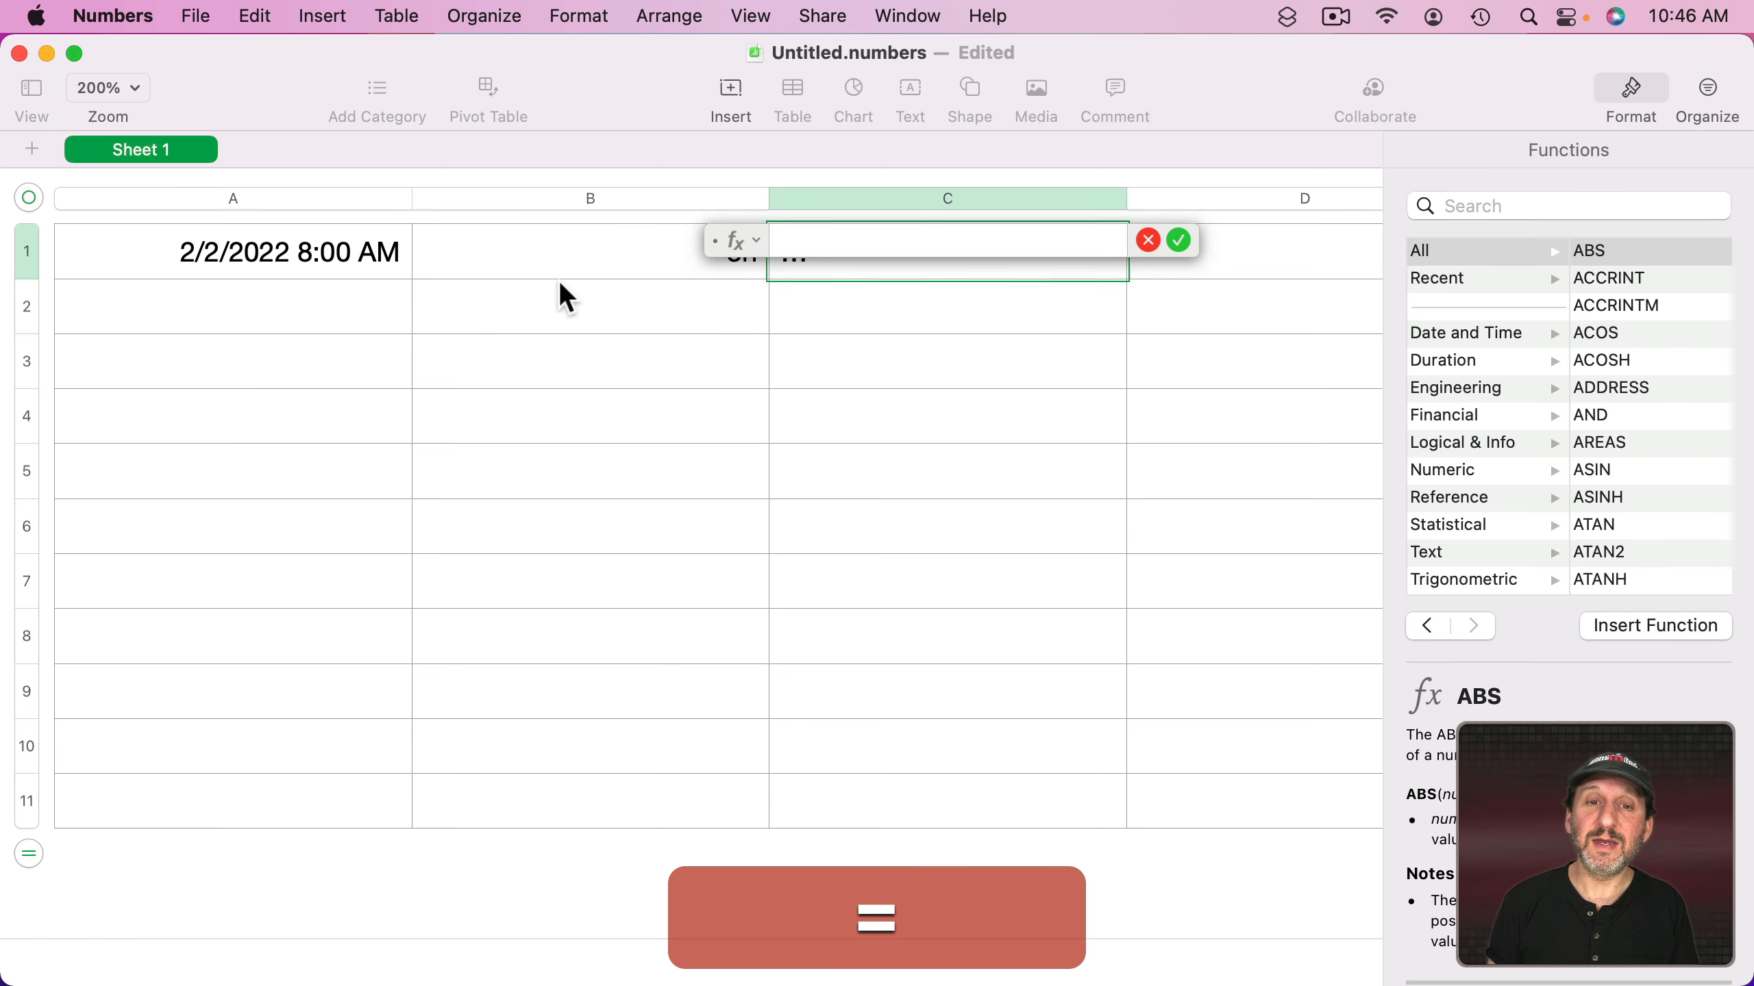
{"action": "left_click", "coordinate": [311, 259]}
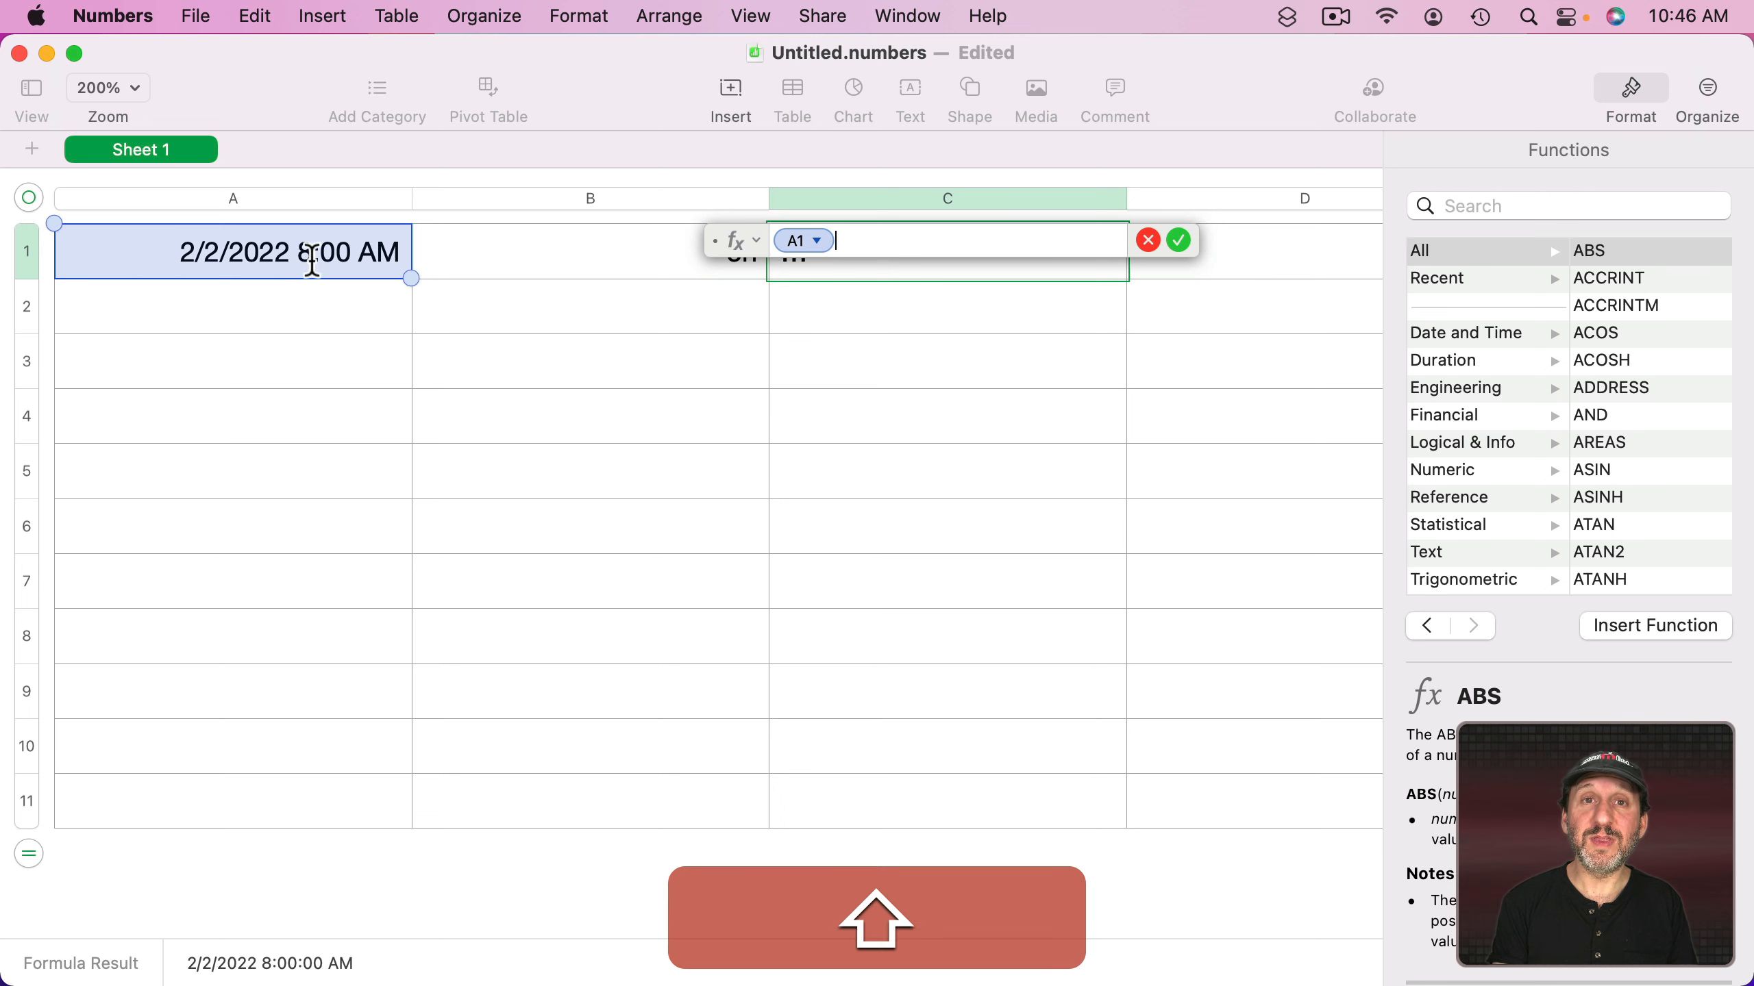
{"action": "type", "text": "+"}
{"action": "left_click", "coordinate": [514, 259]}
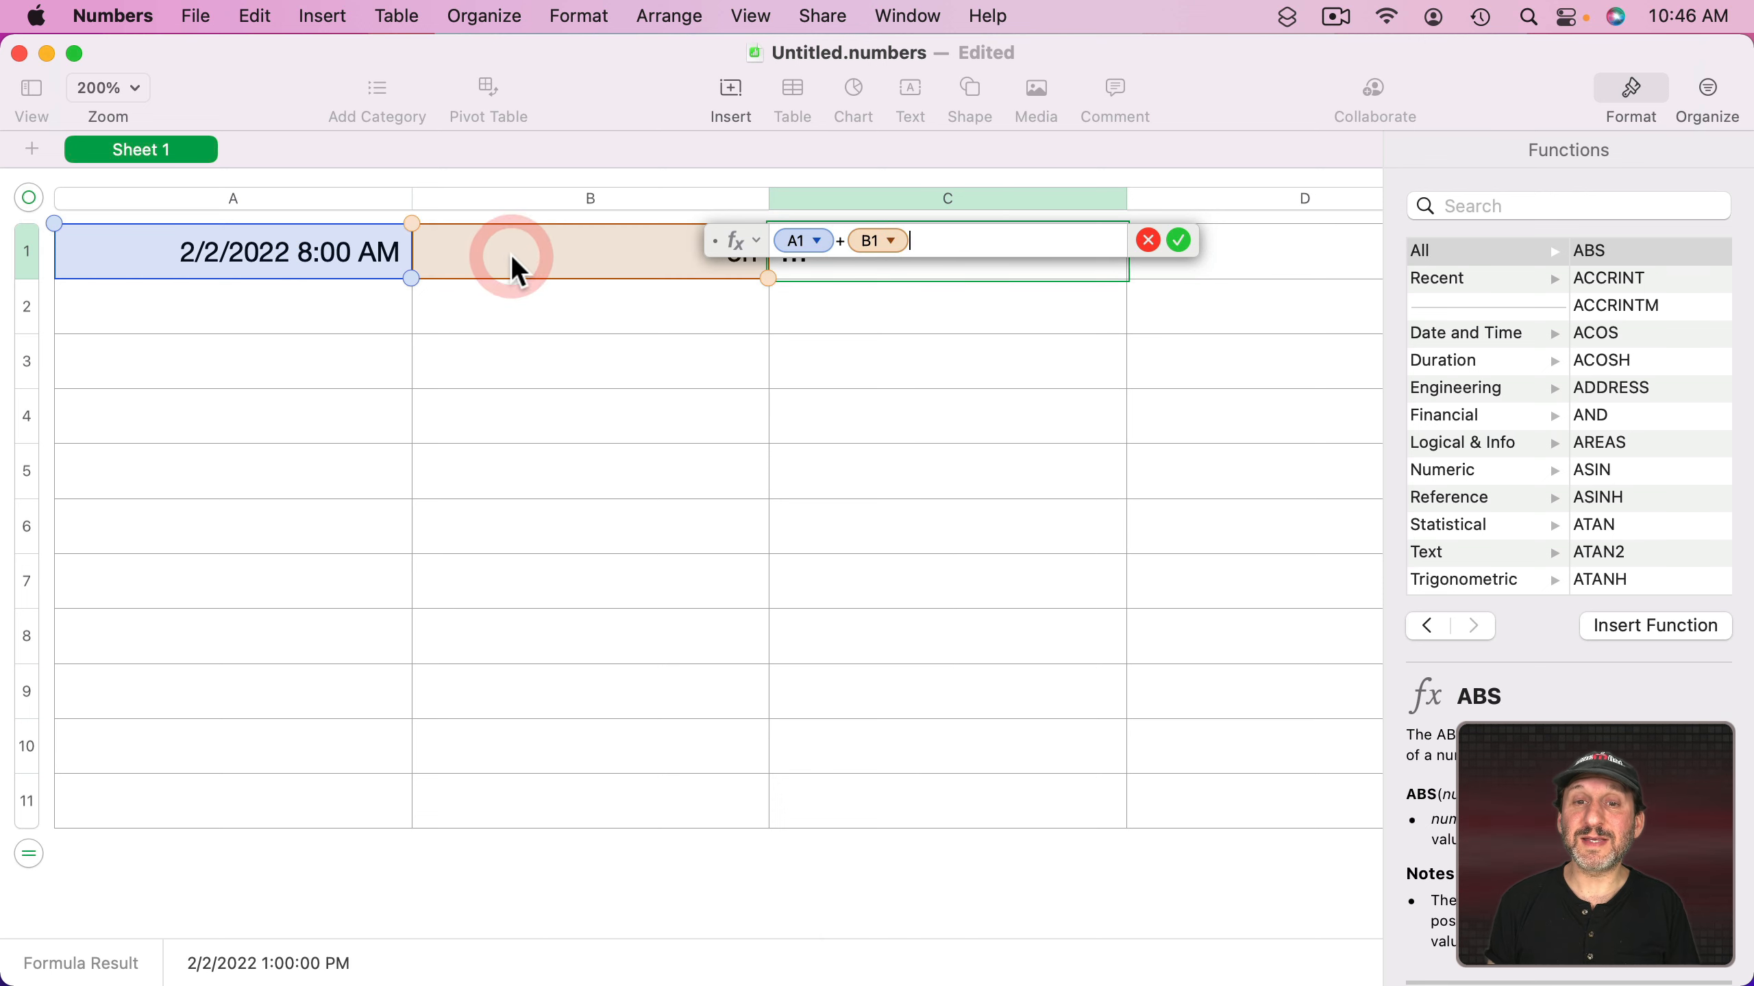
{"action": "key", "text": "Return"}
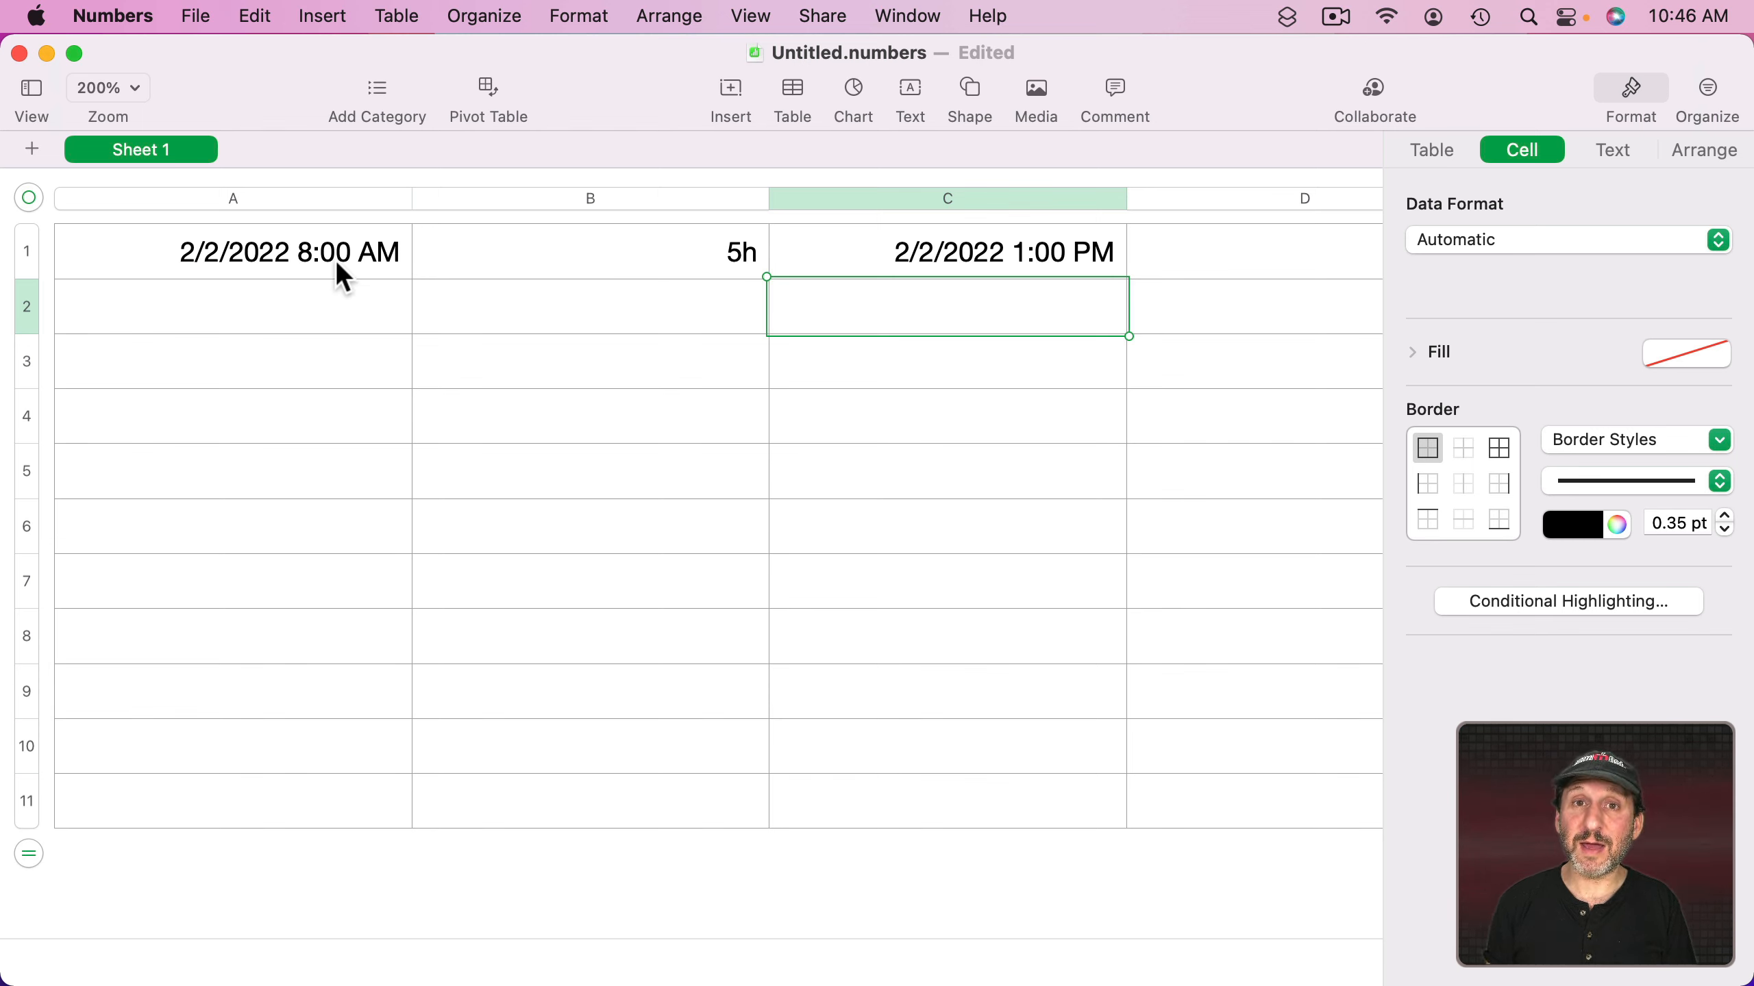
- Change the formula in C1 from addition to subtraction so it computes A1−B1
{"action": "double_click", "coordinate": [841, 242]}
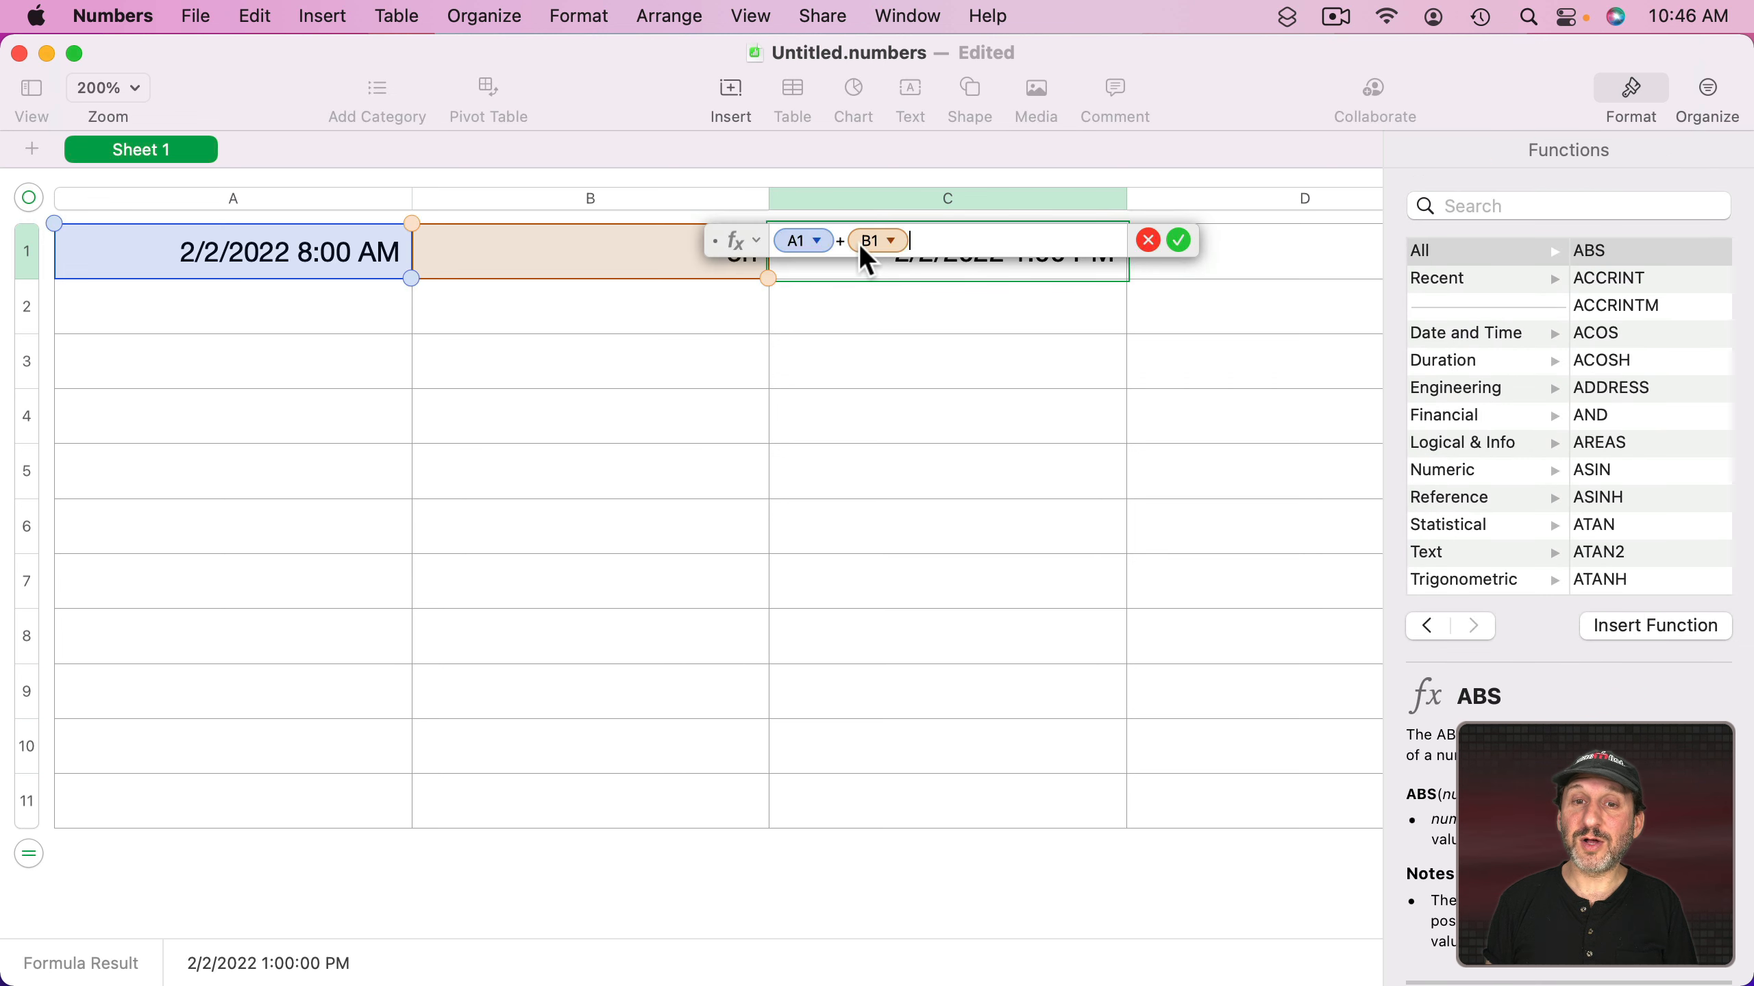
{"action": "left_click", "coordinate": [847, 243]}
{"action": "key", "text": "BackSpace"}
{"action": "type", "text": "-"}
{"action": "key", "text": "Return"}
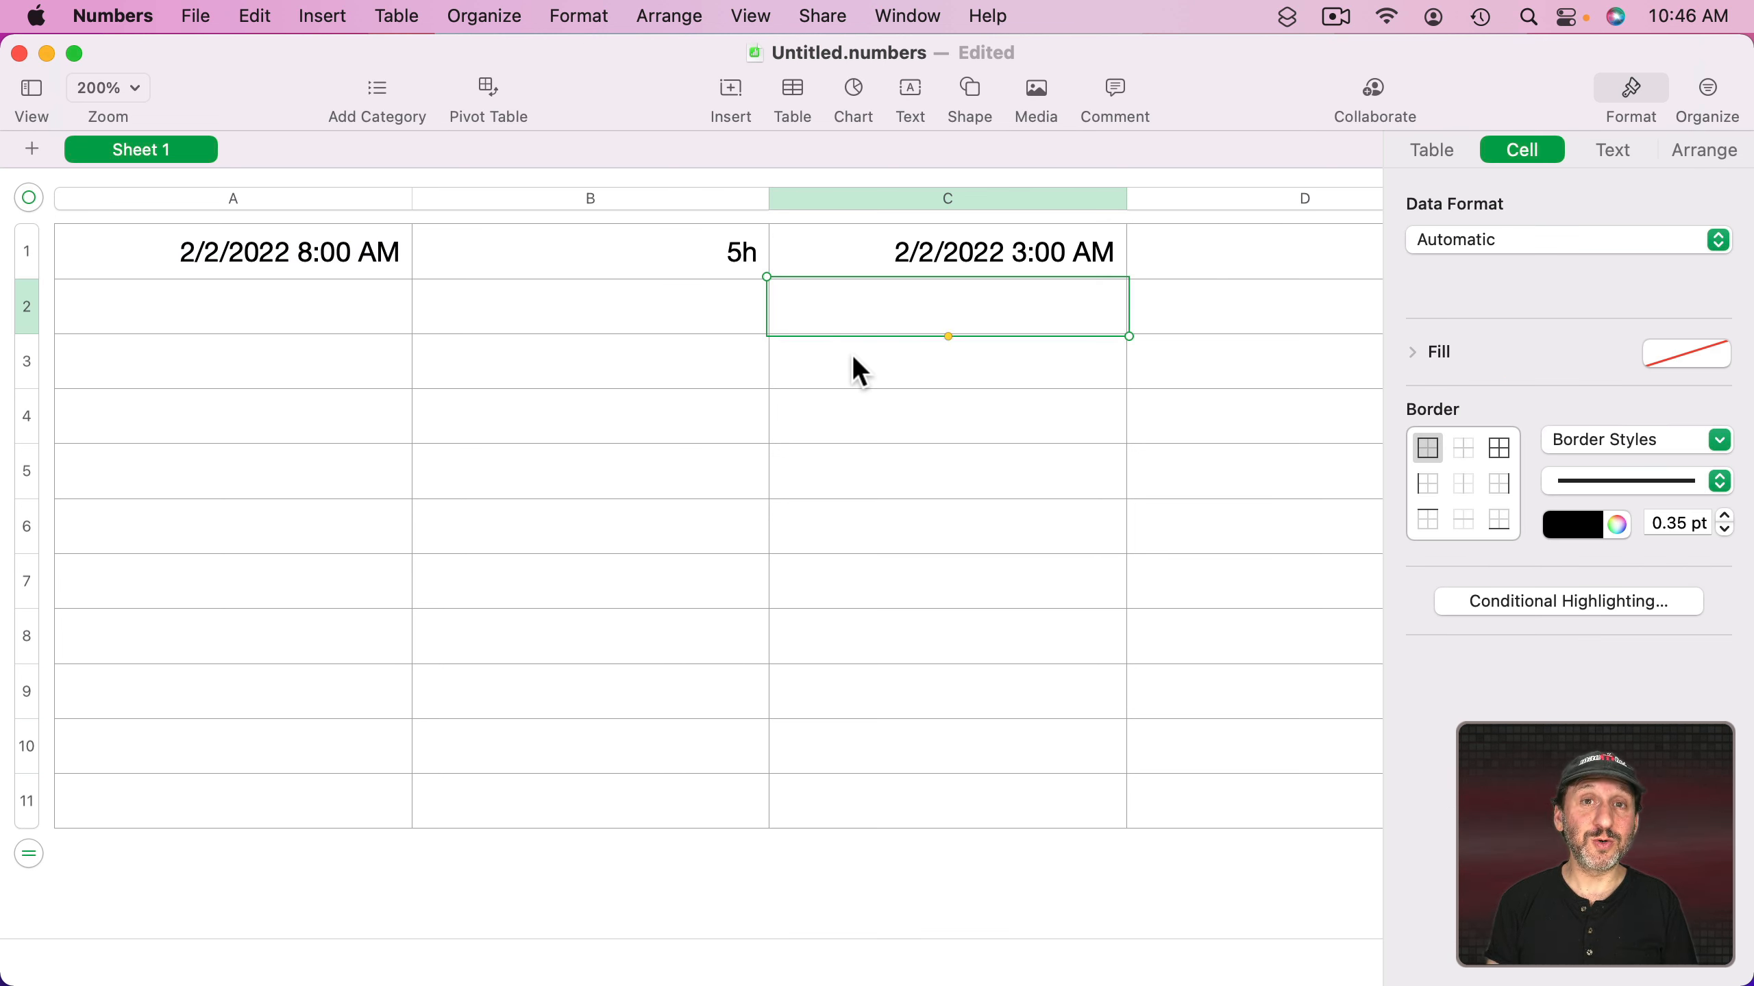
- Replace the duration in cell B1 with 3d
{"action": "left_click", "coordinate": [712, 251]}
{"action": "double_click", "coordinate": [775, 247]}
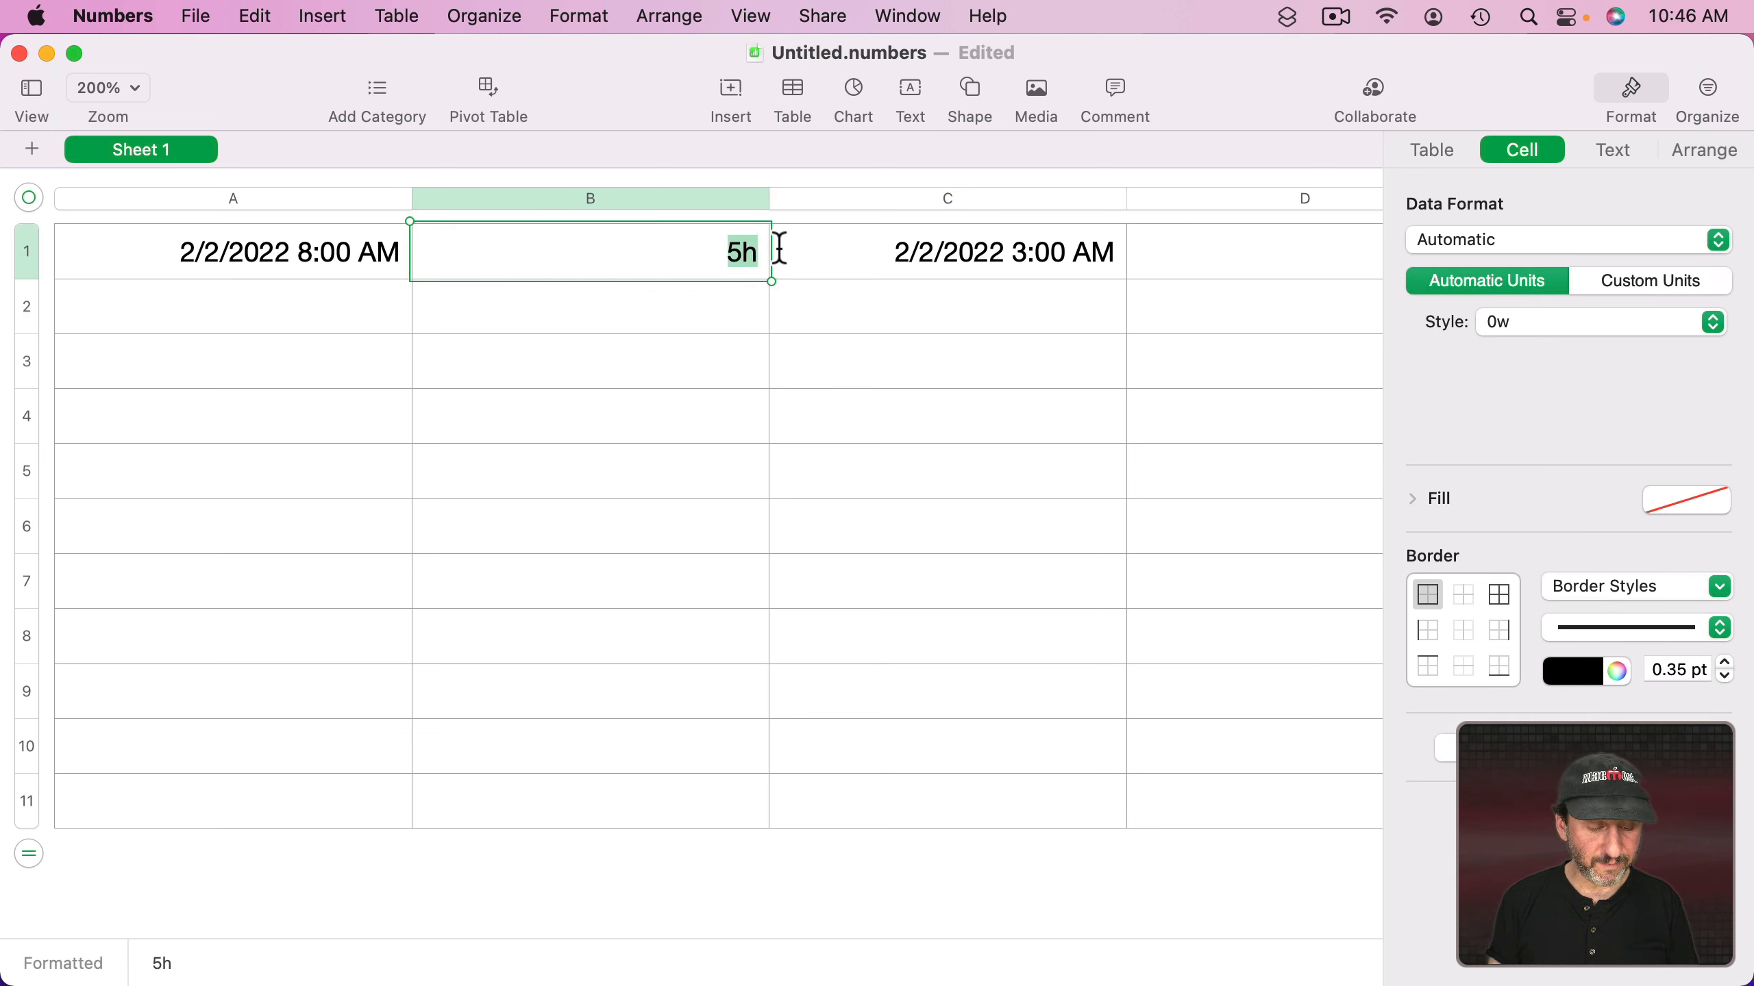
{"action": "type", "text": "3d"}
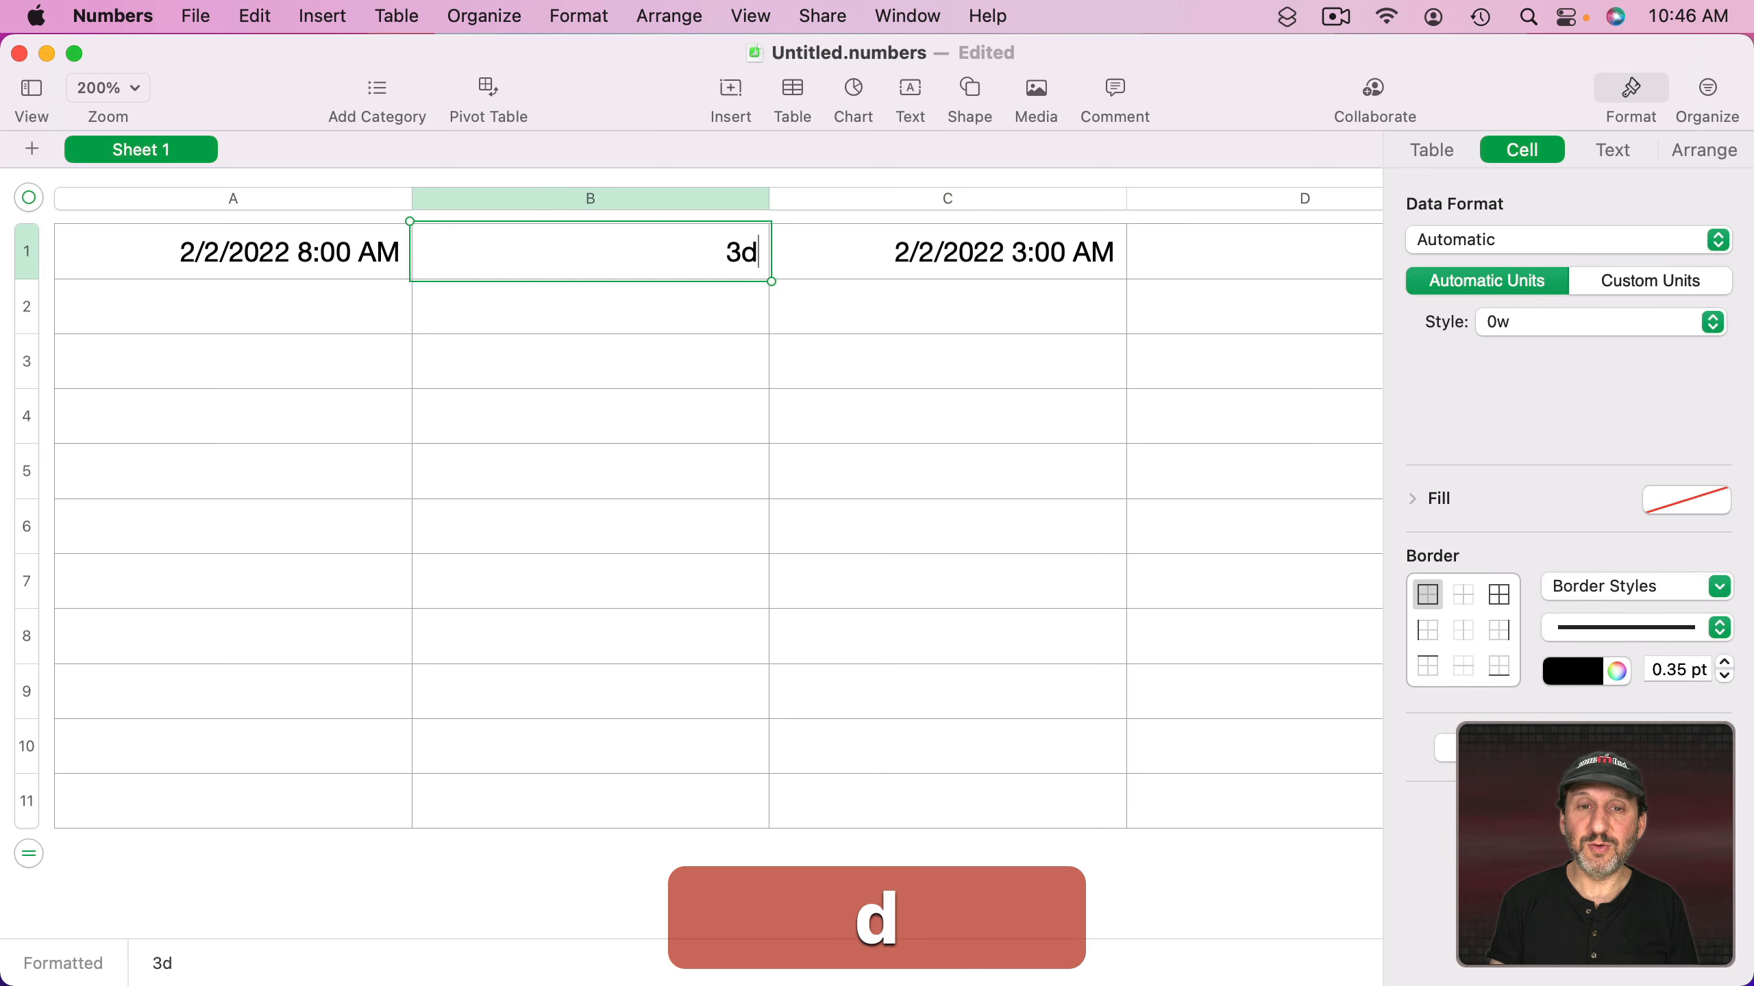
{"action": "key", "text": "Return"}
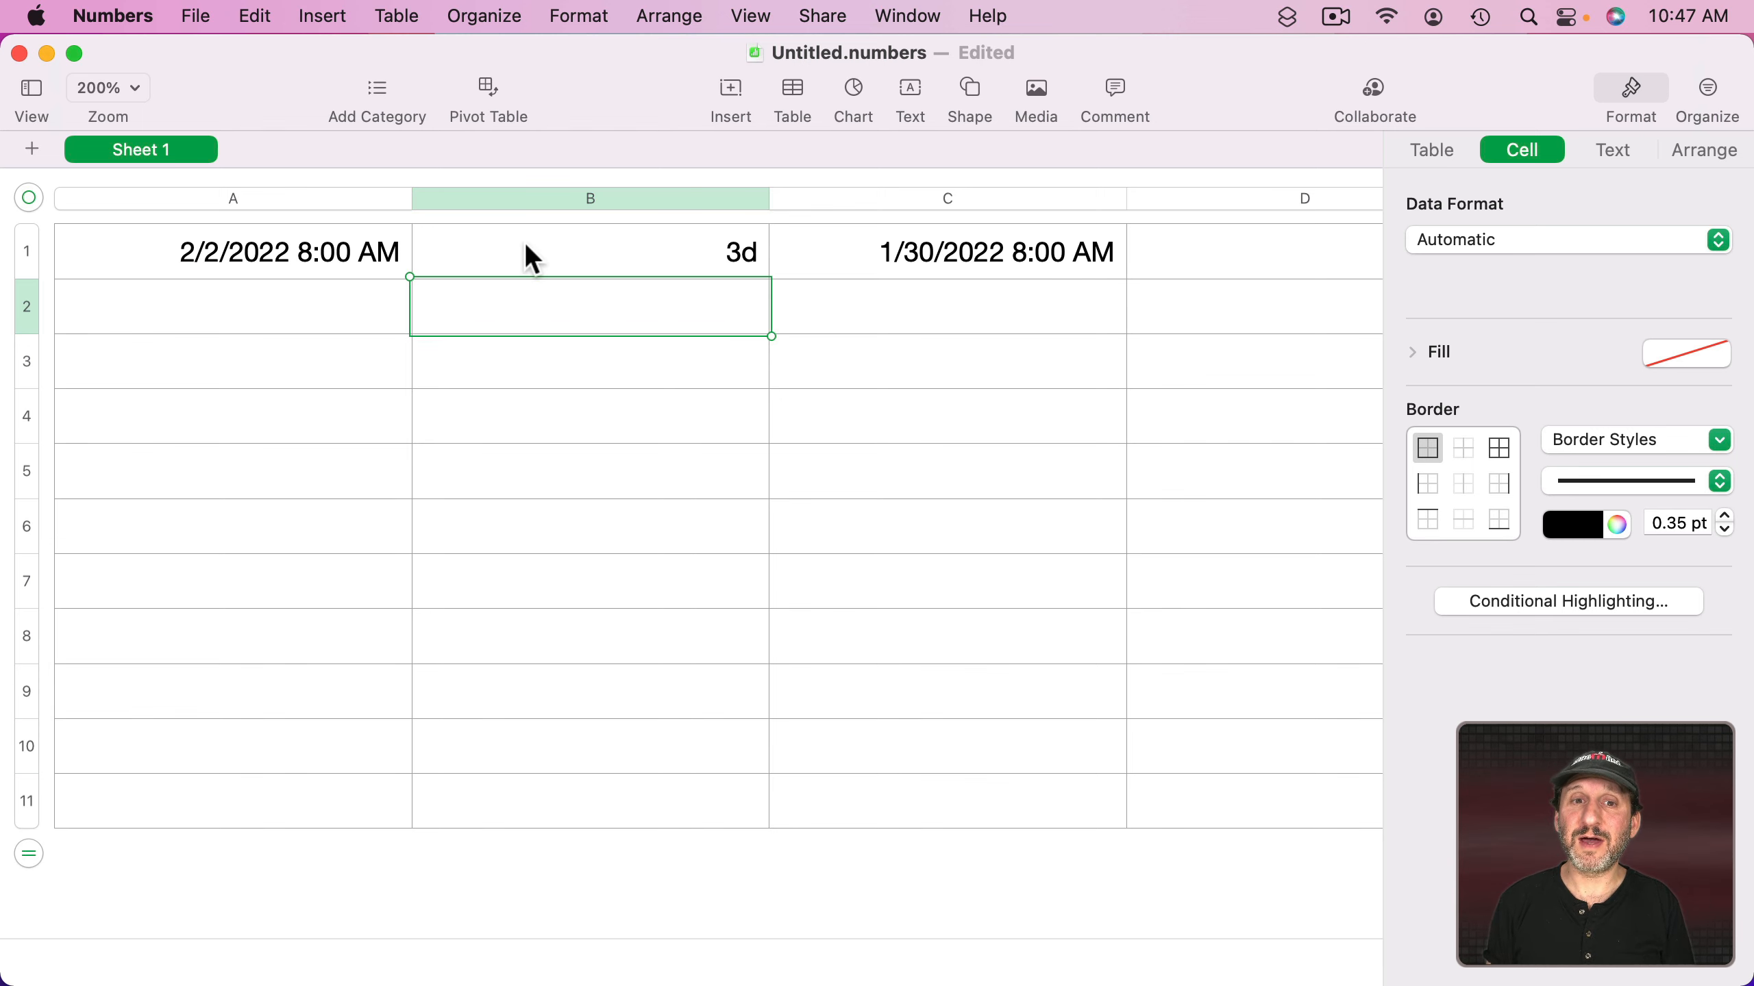
- Enter a duration of 30d in cell B1
{"action": "left_click", "coordinate": [617, 255]}
{"action": "type", "text": "30d"}
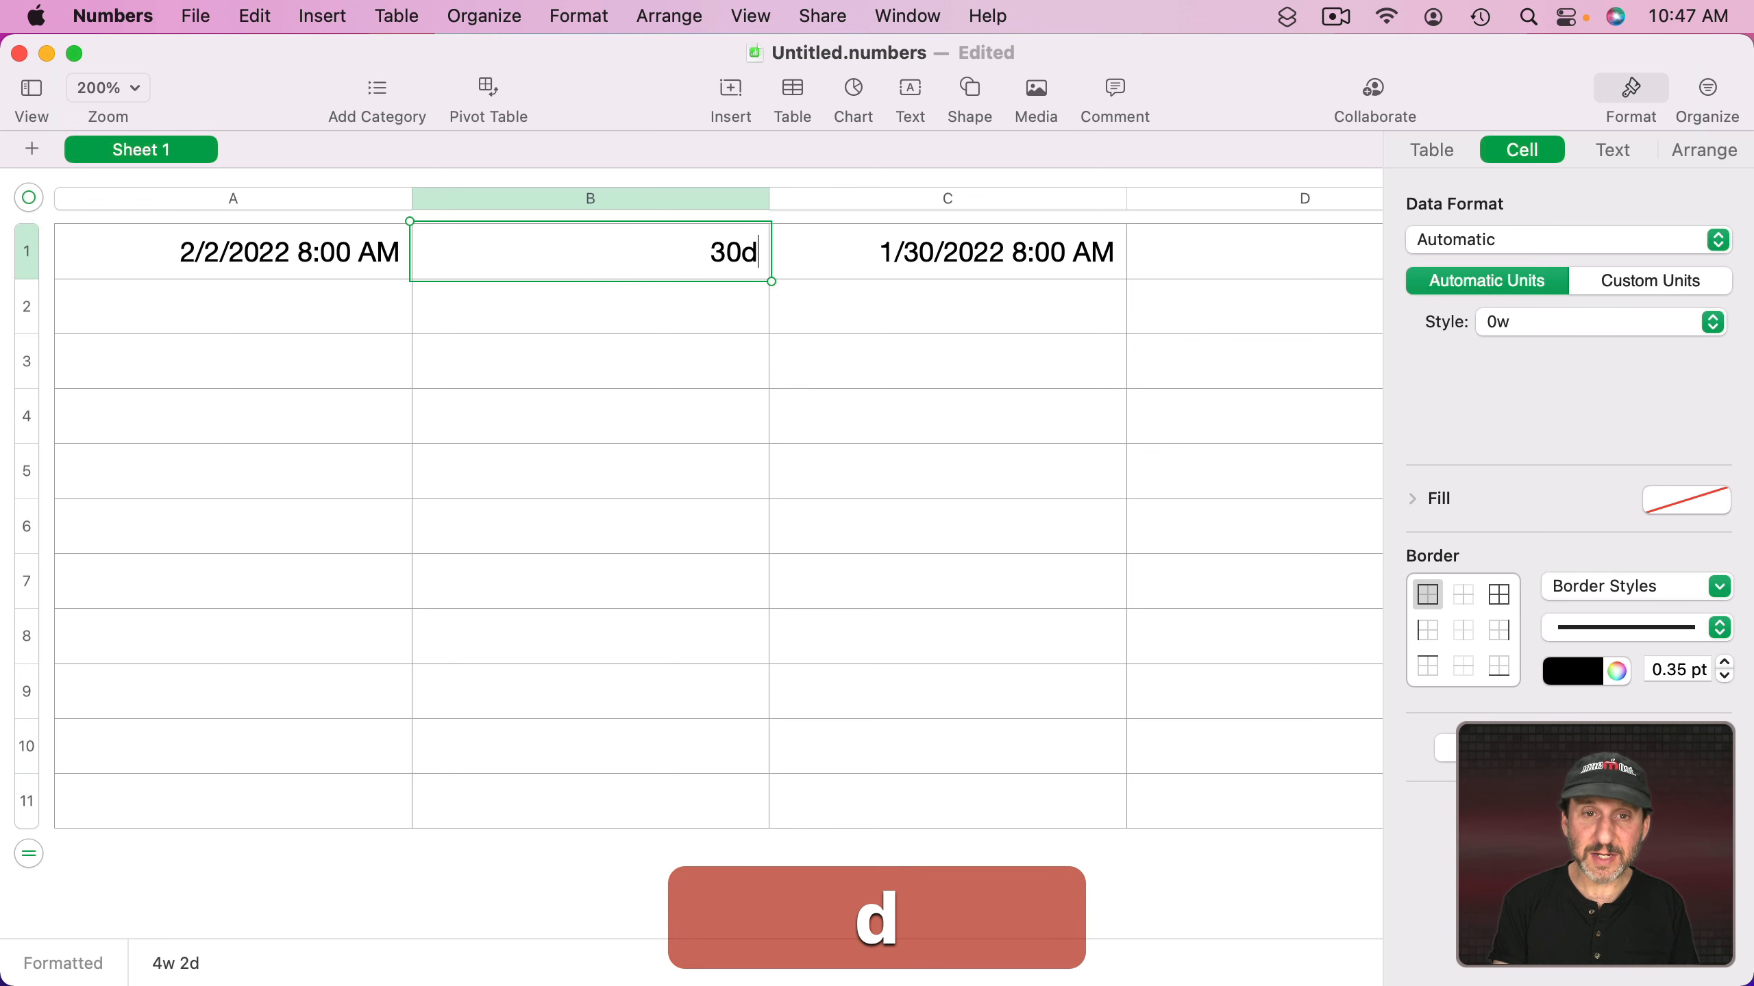
{"action": "key", "text": "Return"}
- Switch the operator in the C1 formula back to plus so it computes A1+B1
{"action": "double_click", "coordinate": [925, 253]}
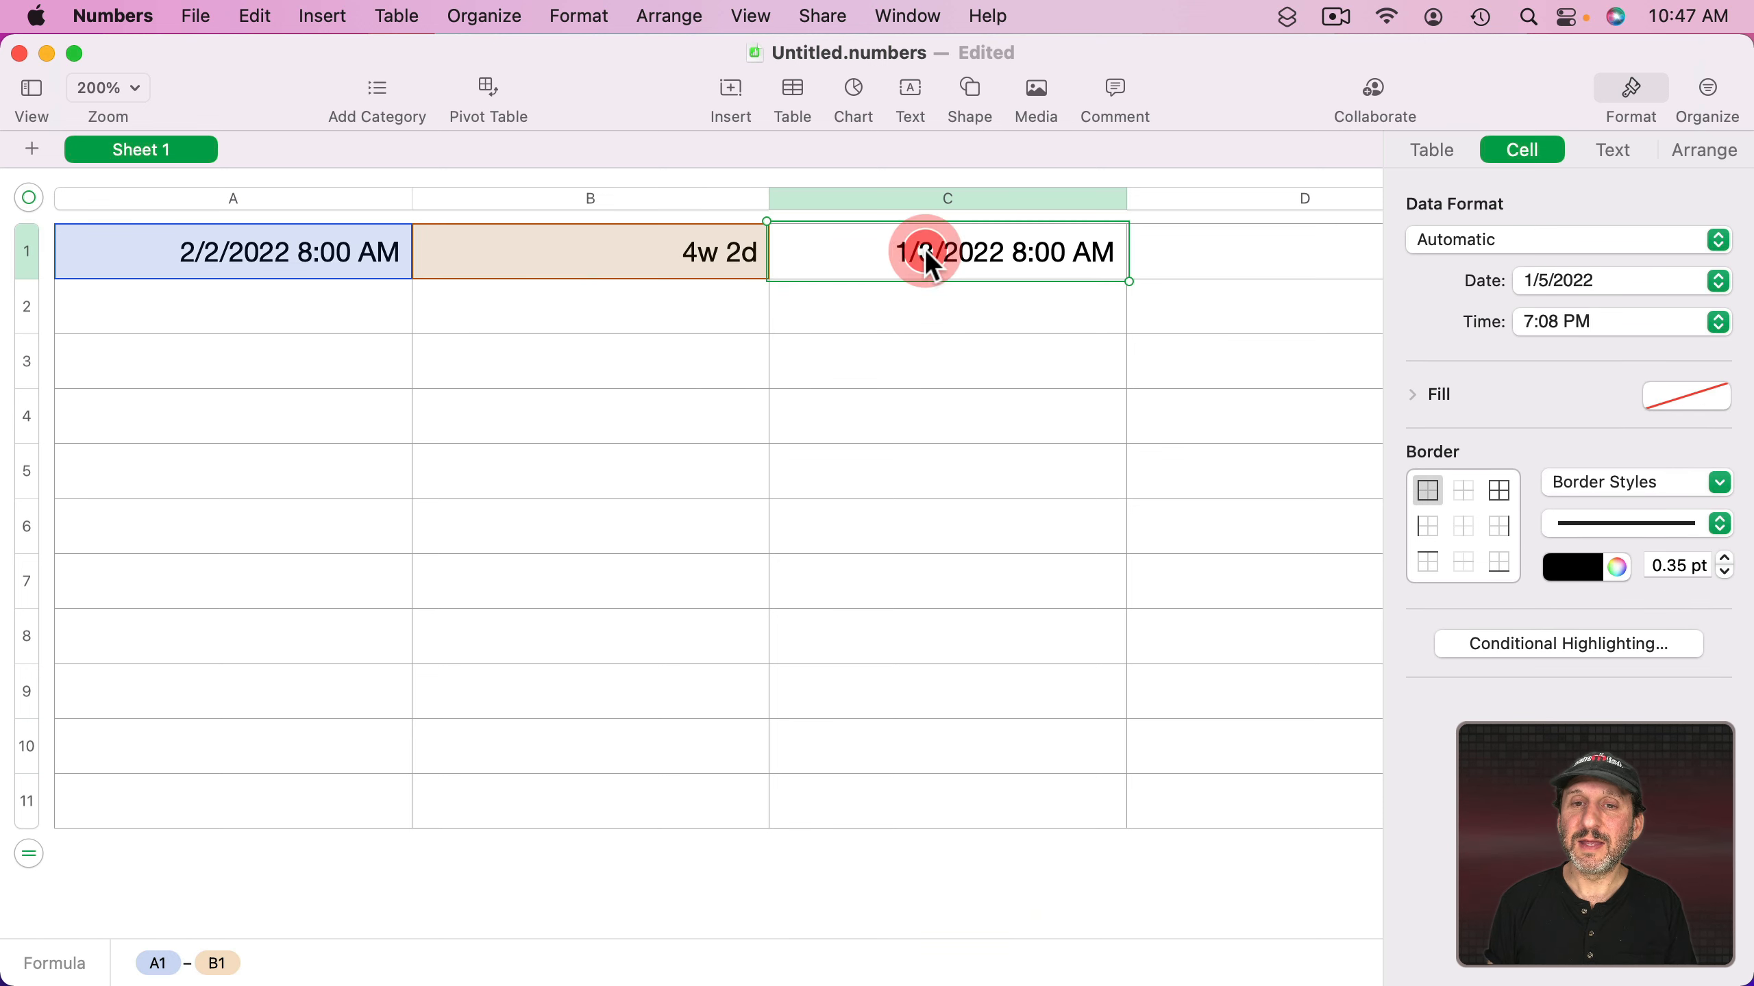
{"action": "double_click", "coordinate": [846, 240]}
{"action": "type", "text": "+"}
{"action": "key", "text": "Return"}
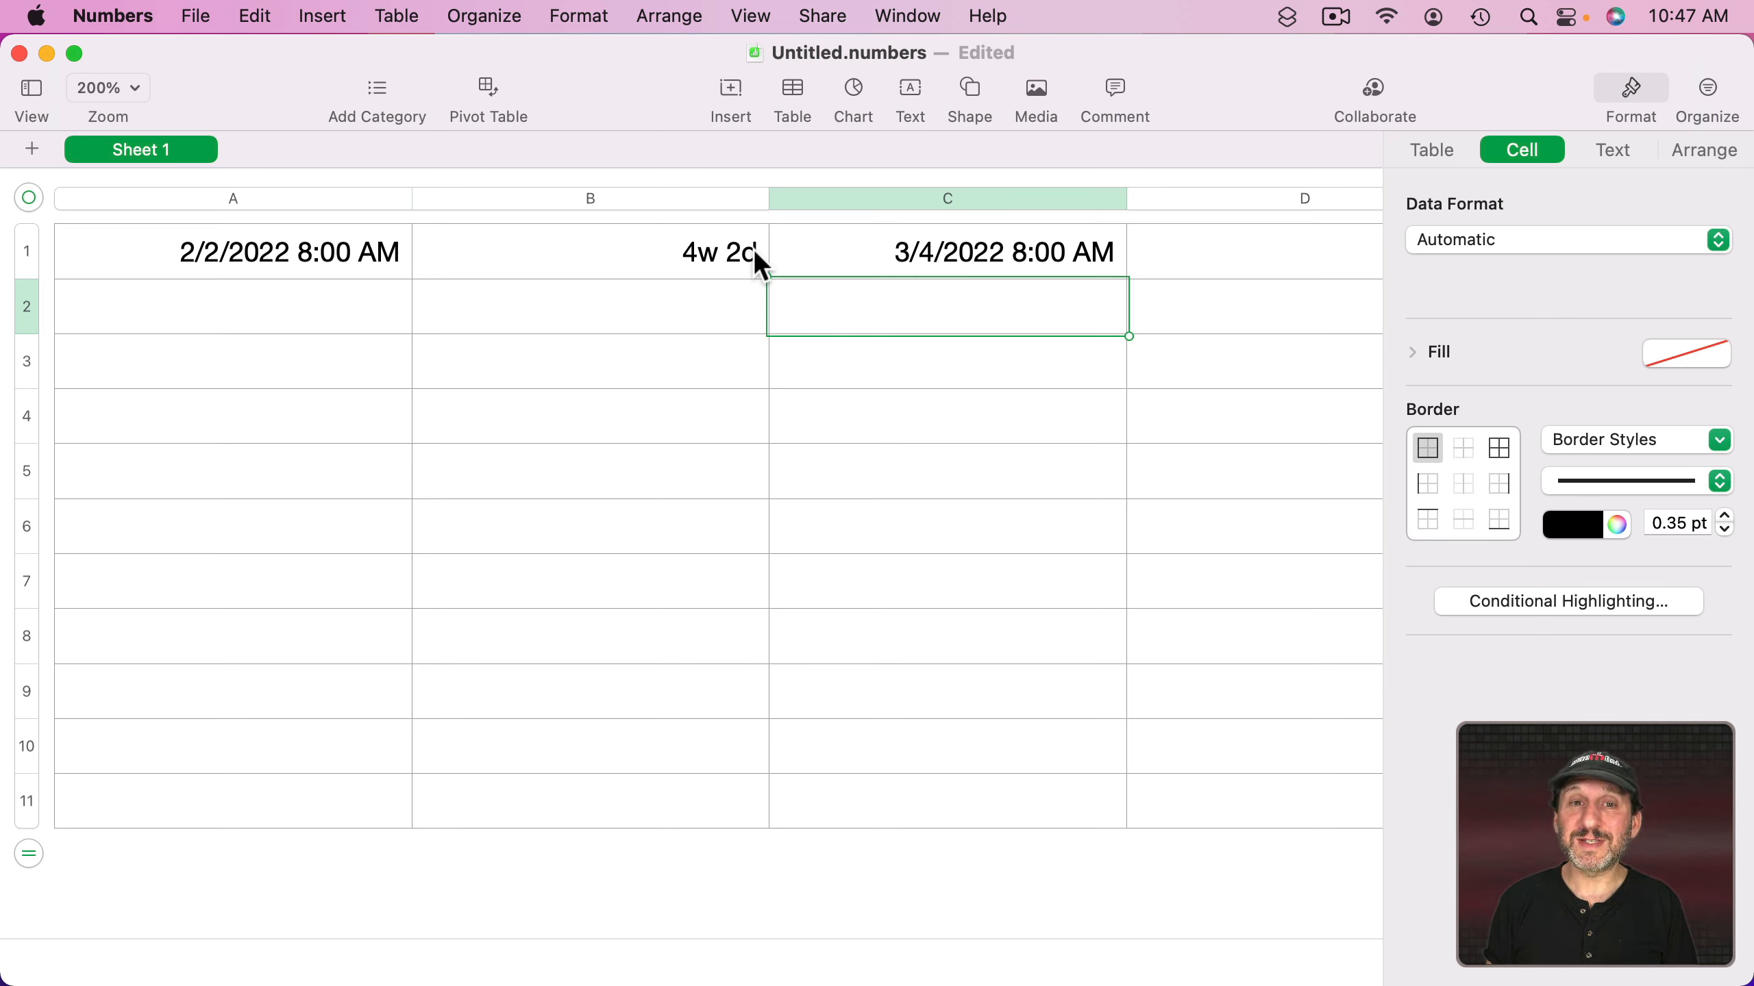
- Look up EDATE among the Date and Time functions and replace the formula in C1 with EDATE(A1,1)
{"action": "left_click", "coordinate": [946, 276]}
{"action": "key", "text": "equal"}
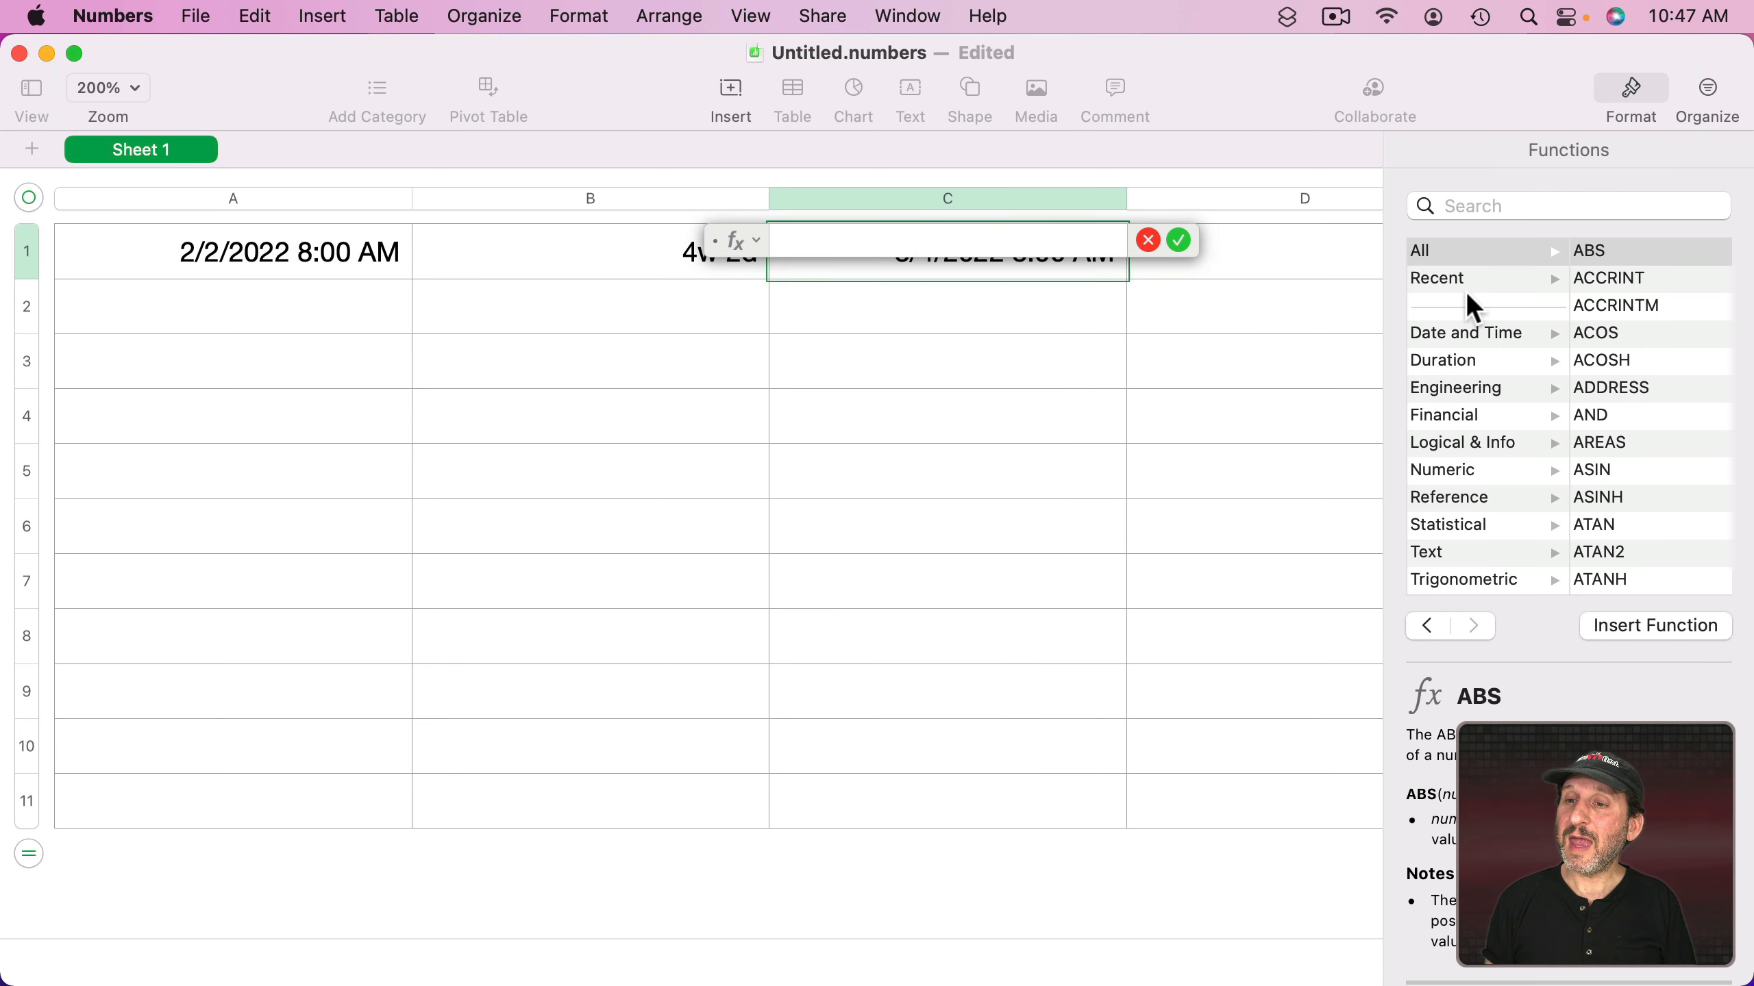
{"action": "left_click", "coordinate": [1464, 332]}
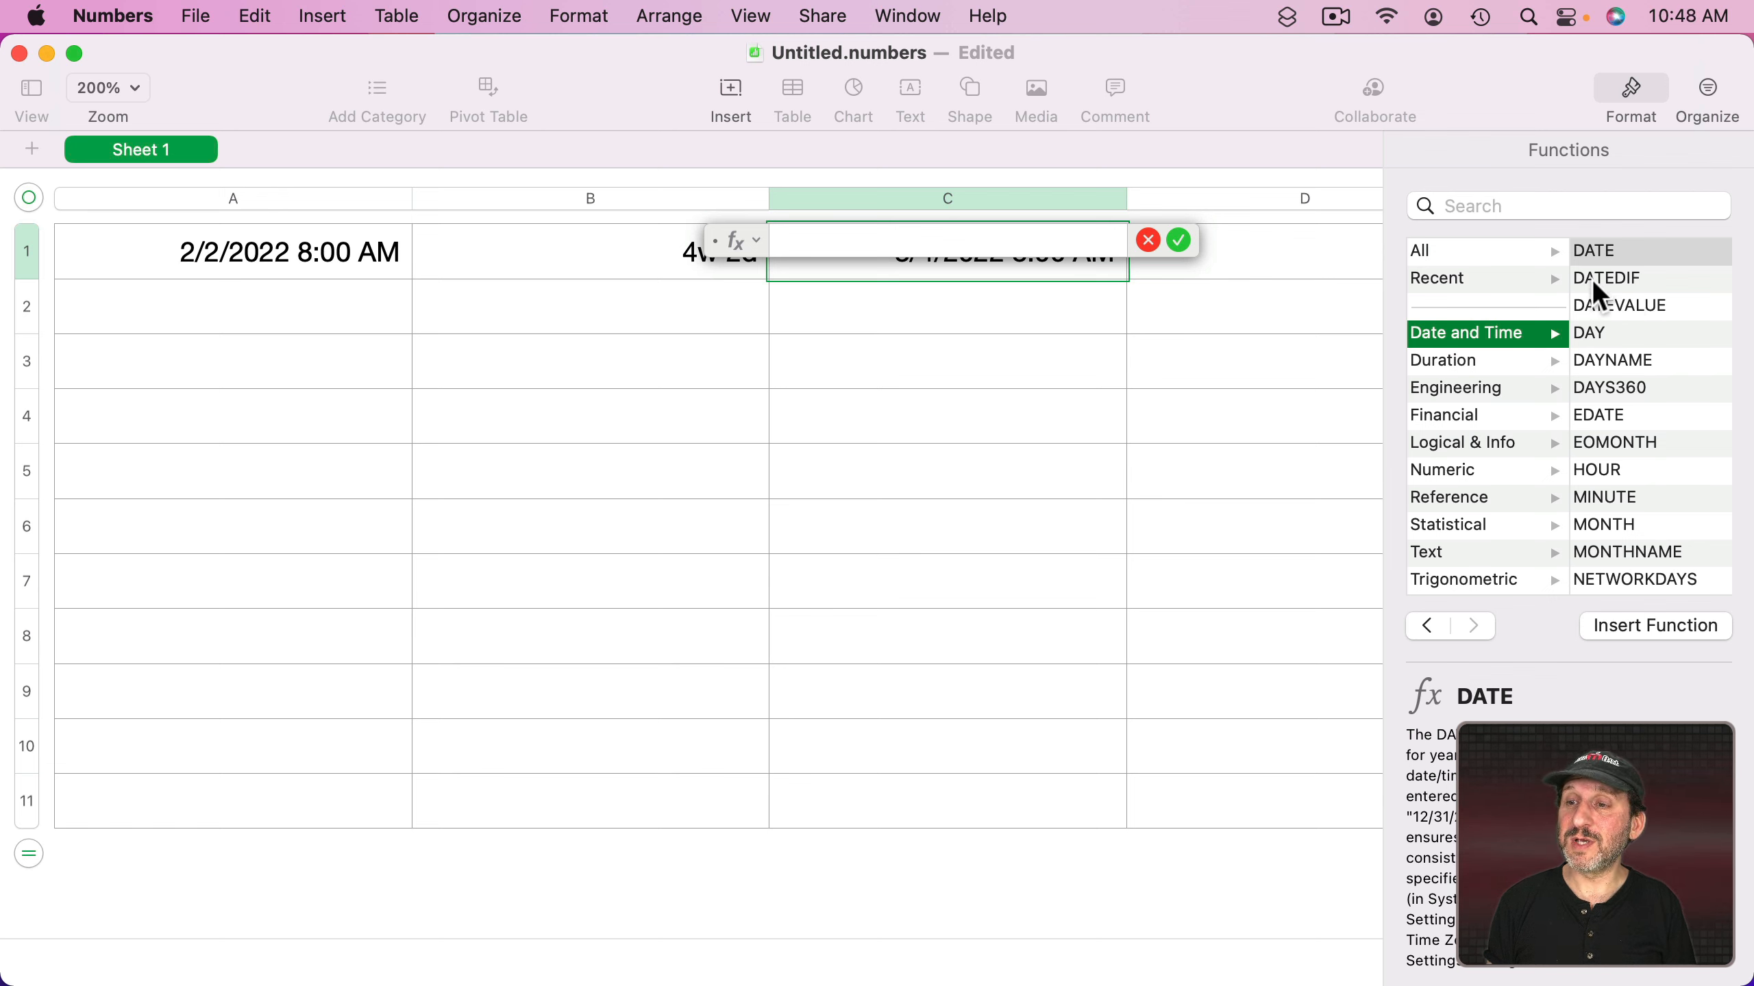
{"action": "key", "text": "Right"}
{"action": "left_click", "coordinate": [1612, 417]}
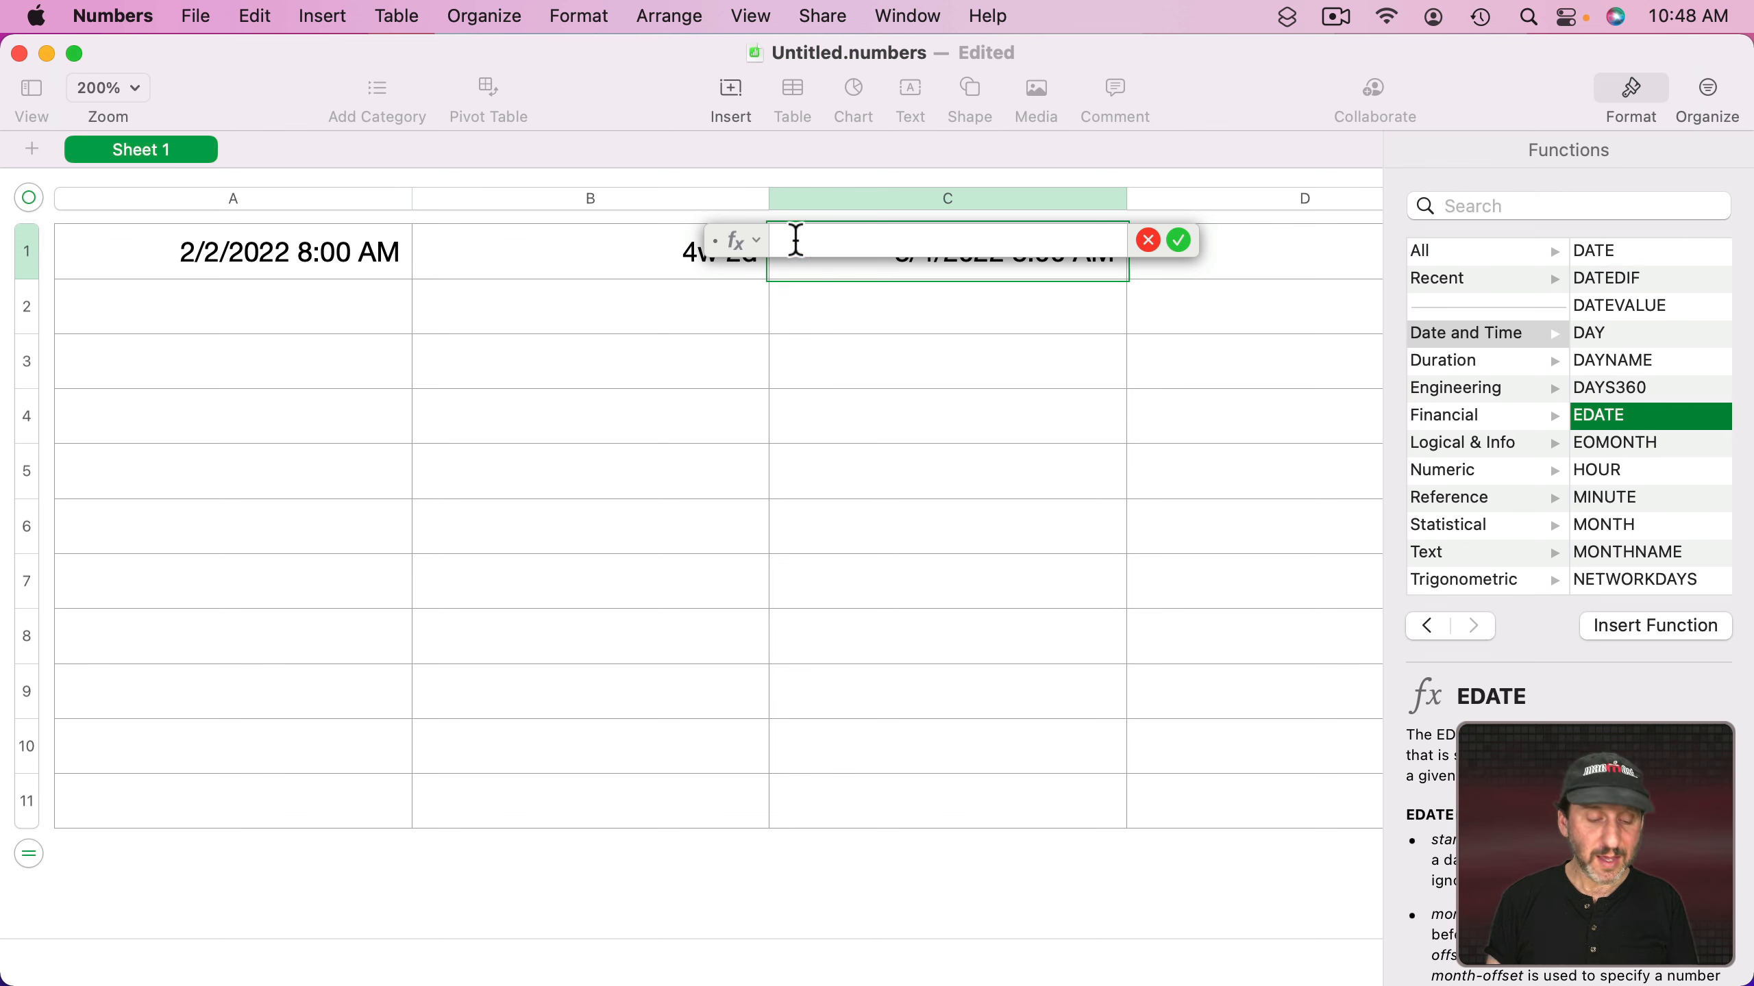
{"action": "type", "text": "EDATE"}
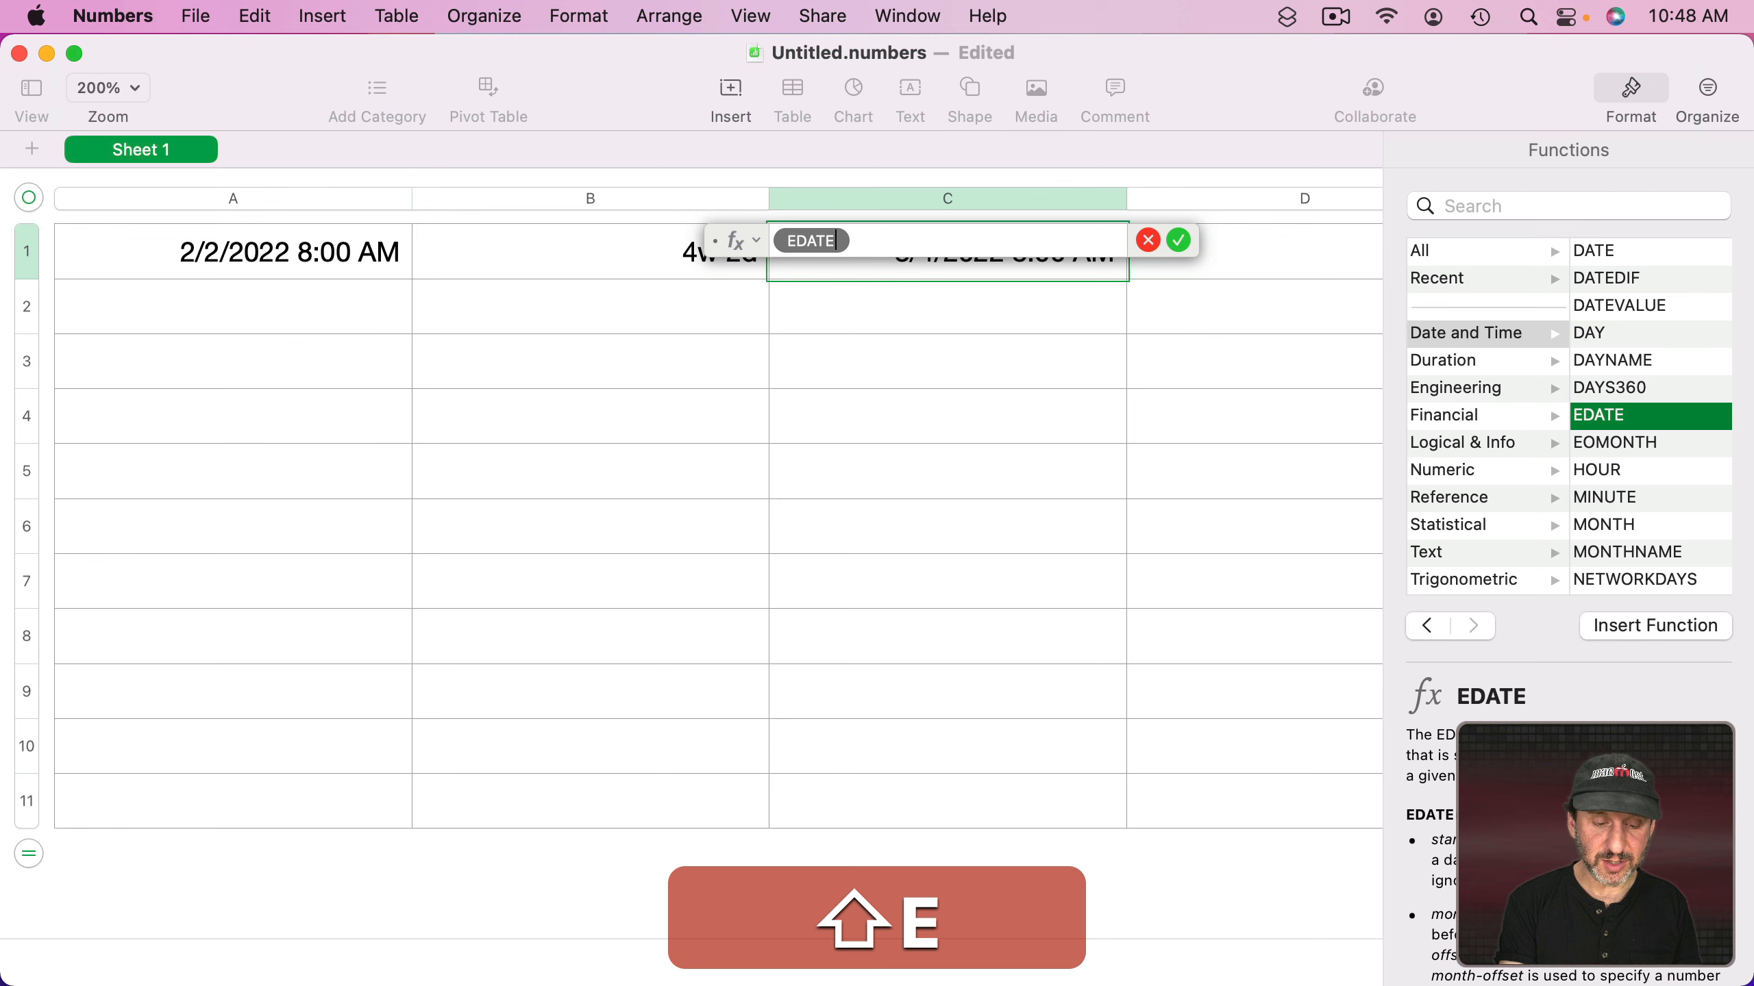
{"action": "type", "text": "("}
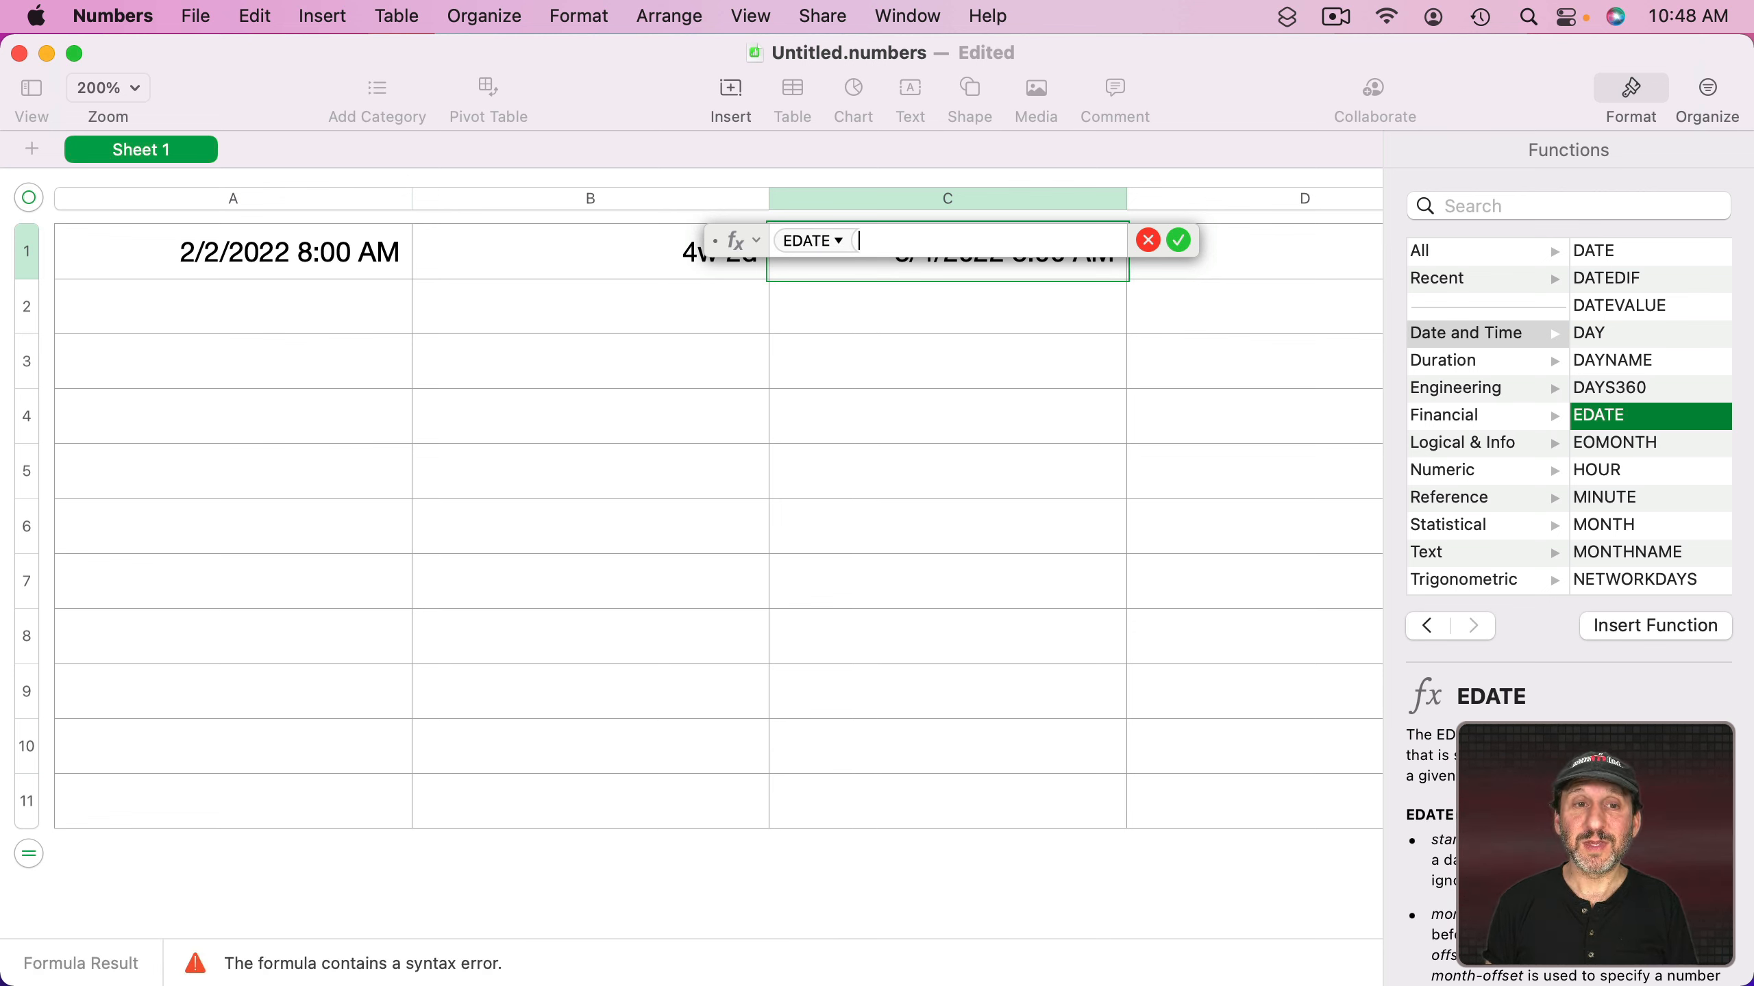
{"action": "left_click", "coordinate": [270, 276]}
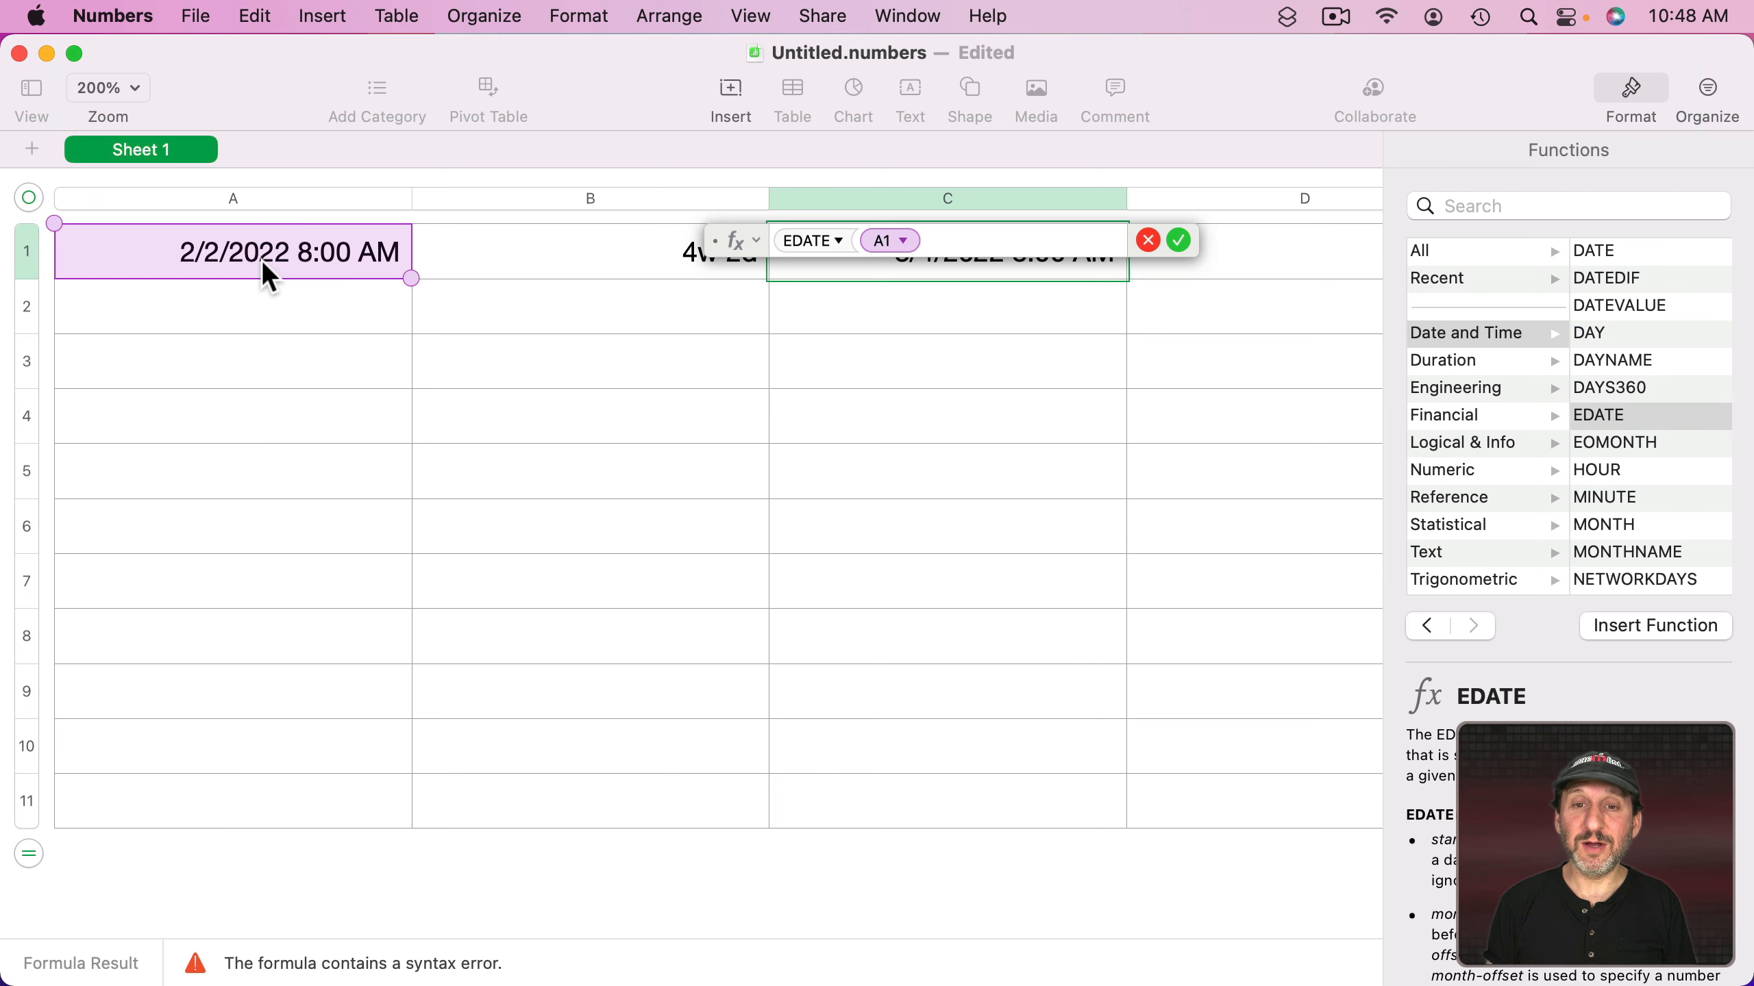
{"action": "type", "text": ",1)"}
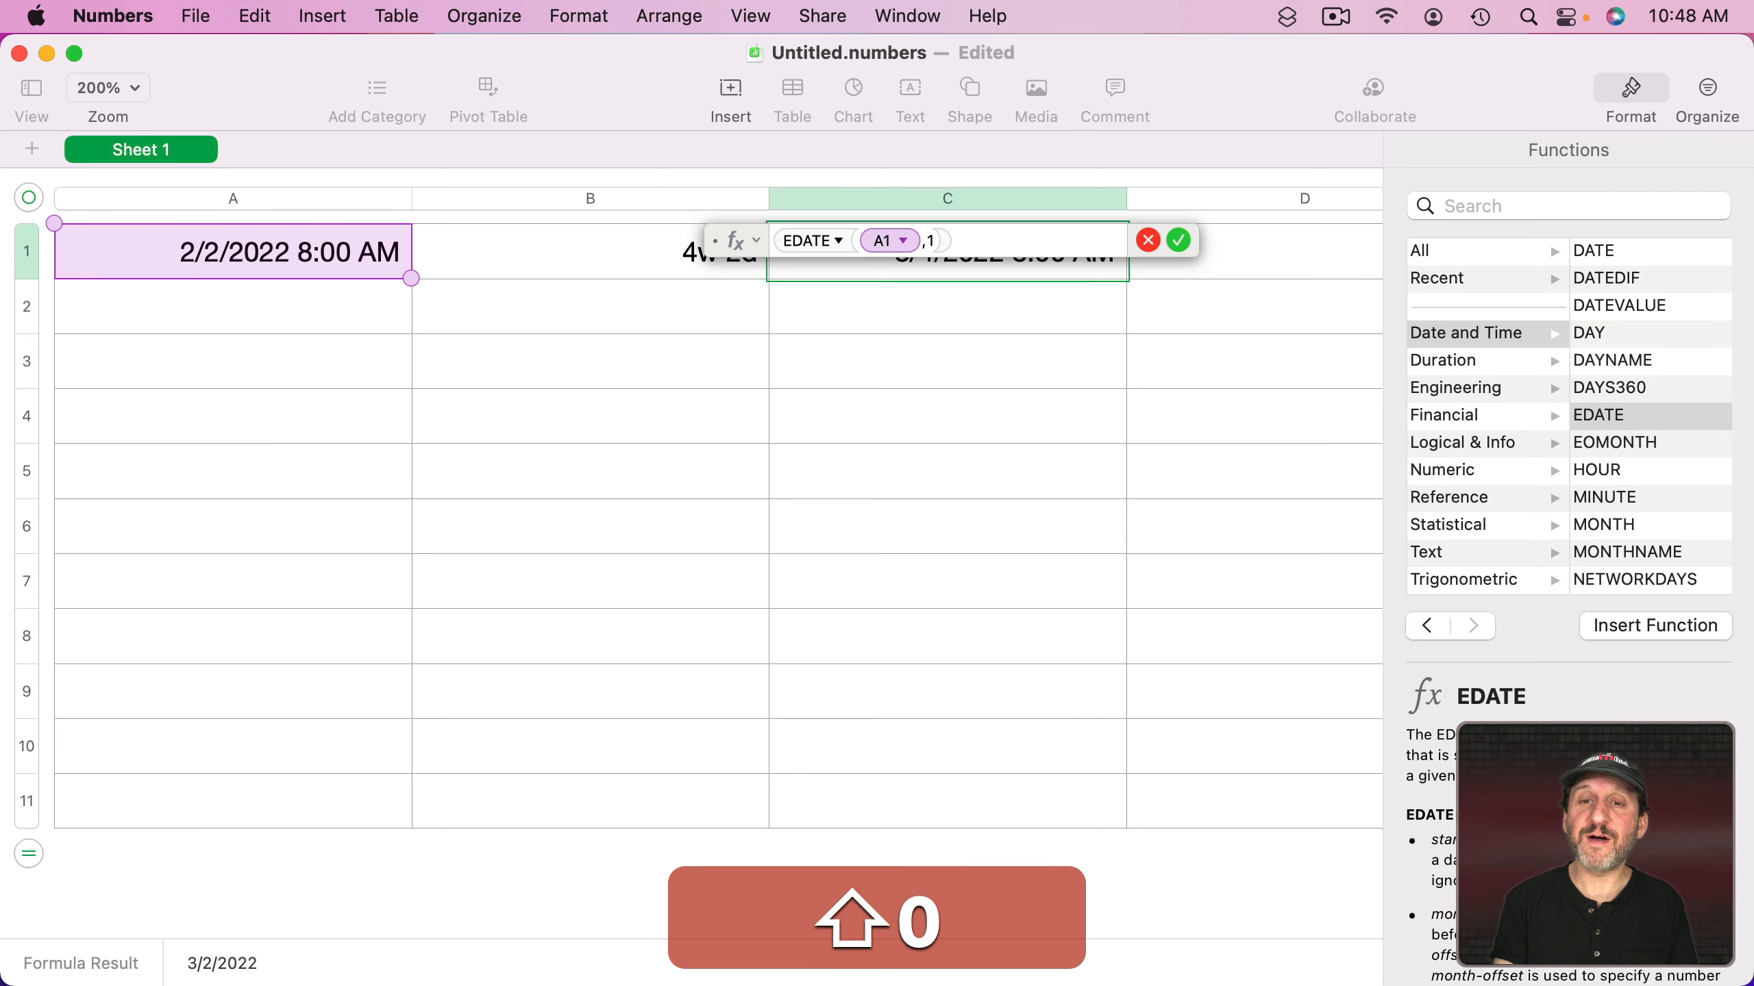
{"action": "key", "text": "Return"}
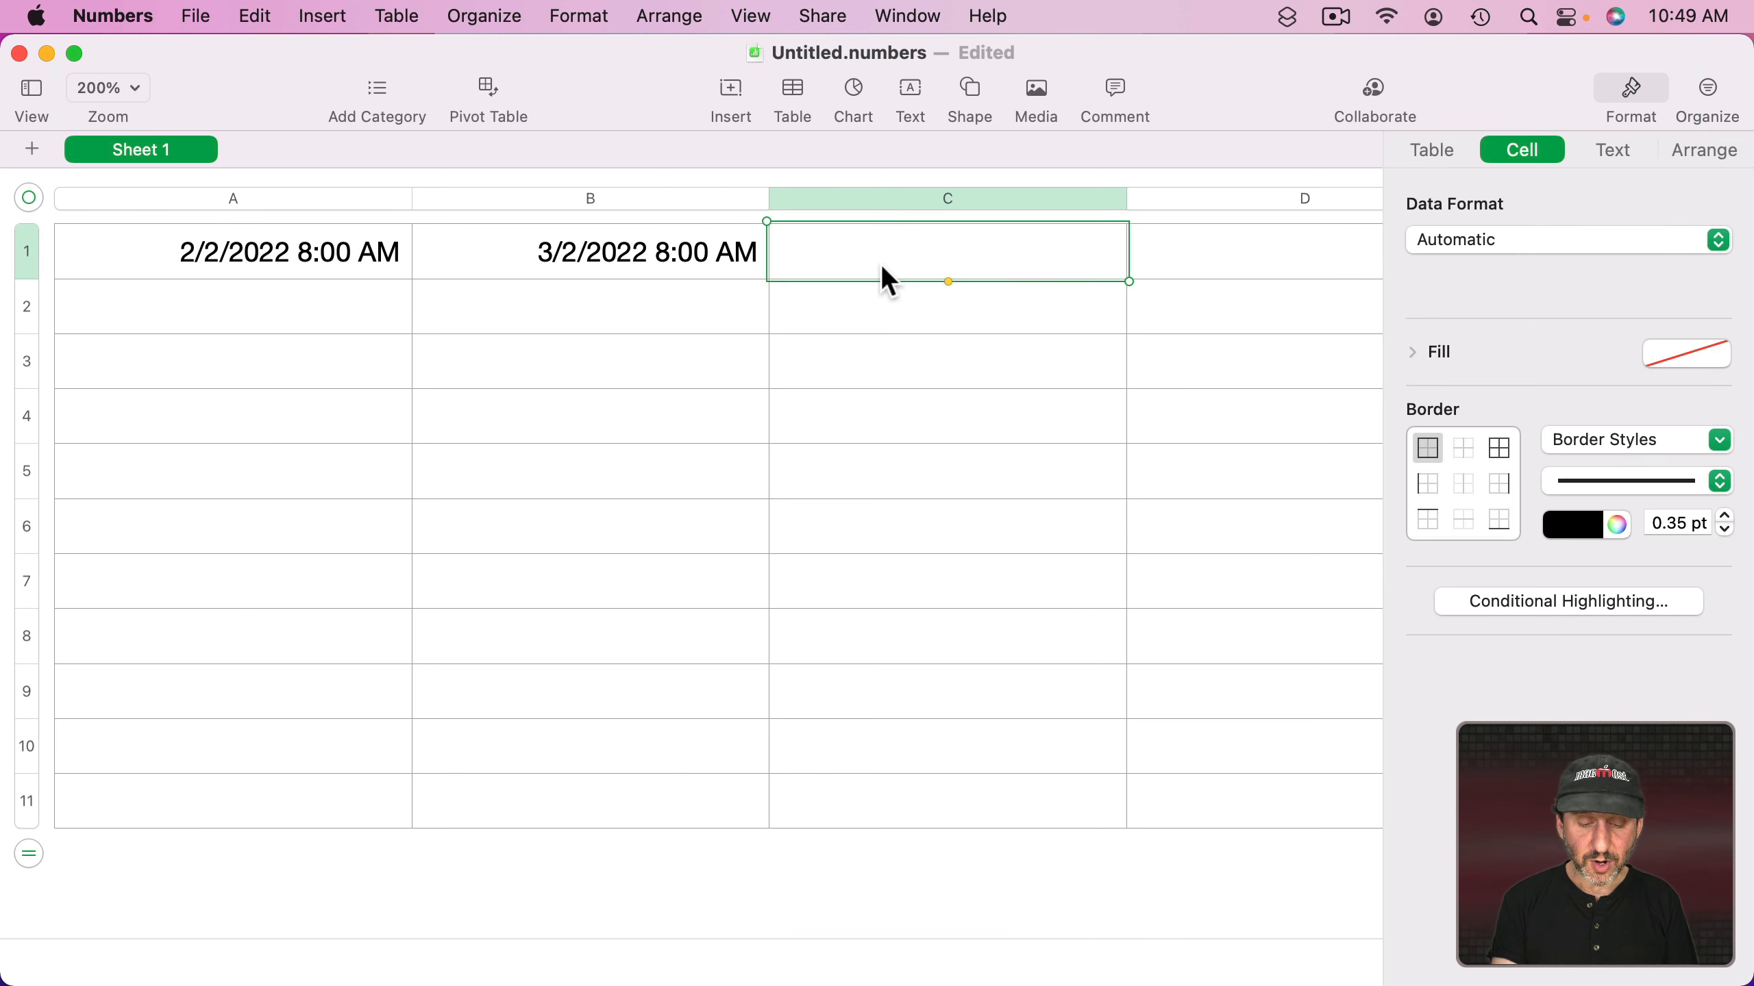
- View the DATEDIF function's description, and subtract the dates in cell C1 with the formula B1−A1
{"action": "type", "text": "="}
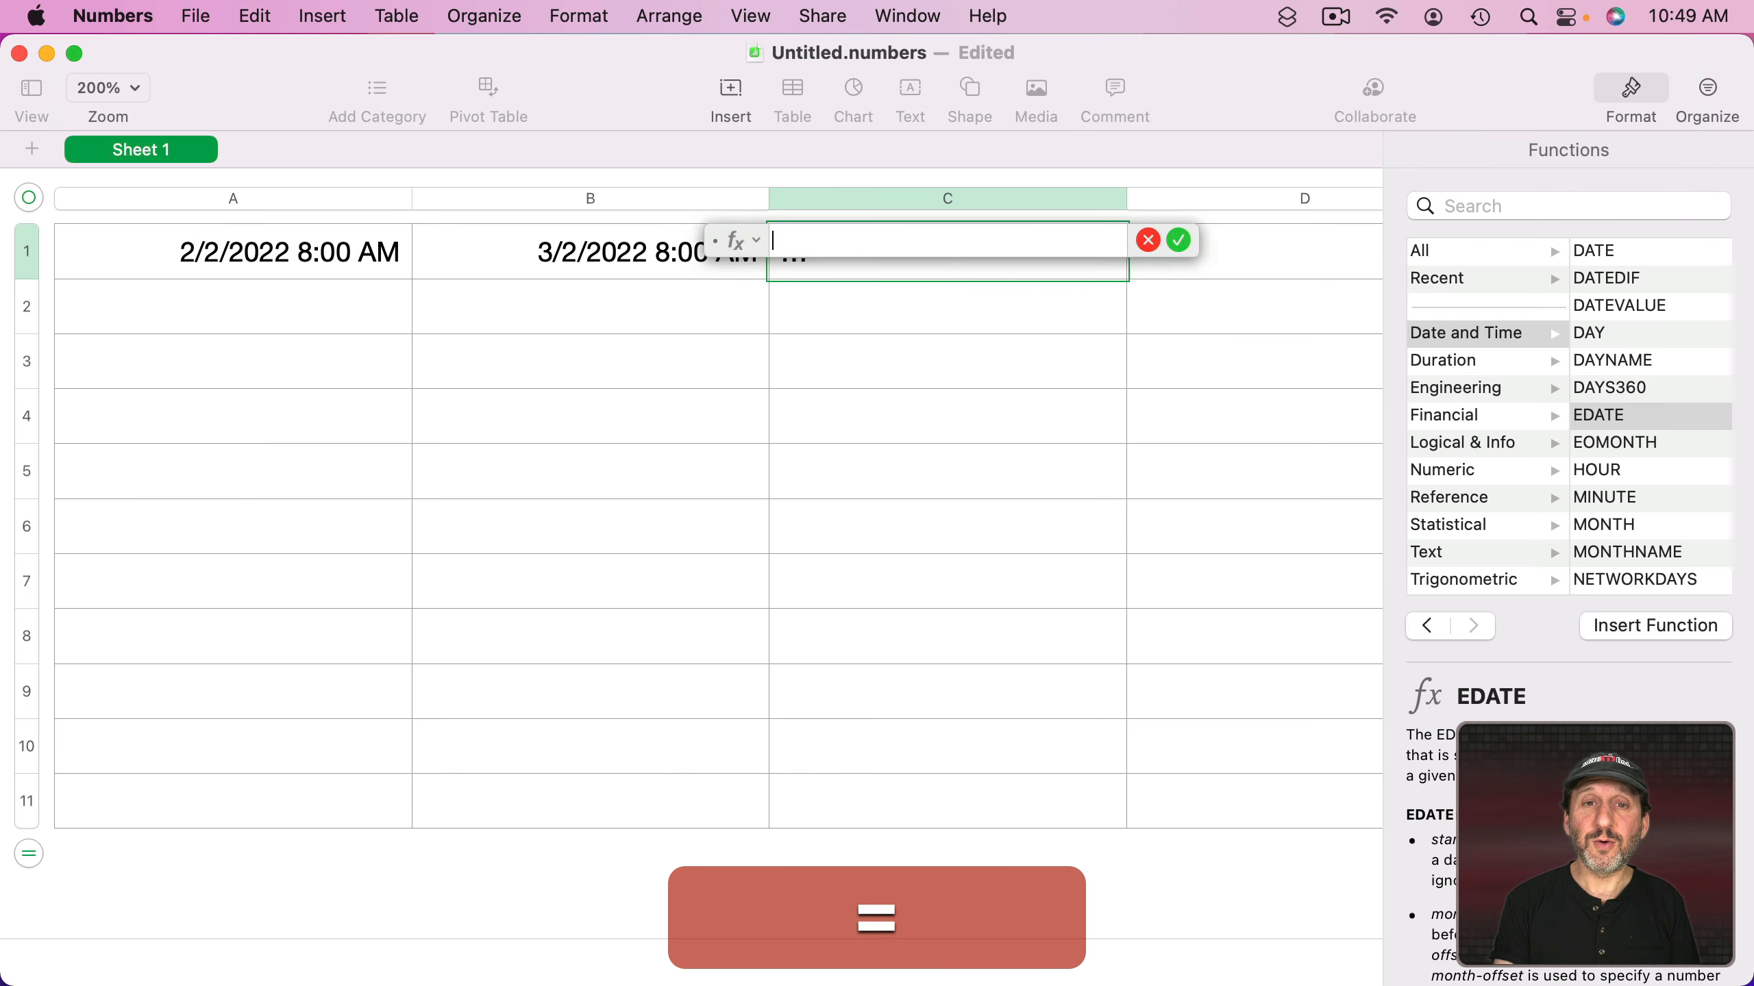
{"action": "left_click", "coordinate": [1611, 278]}
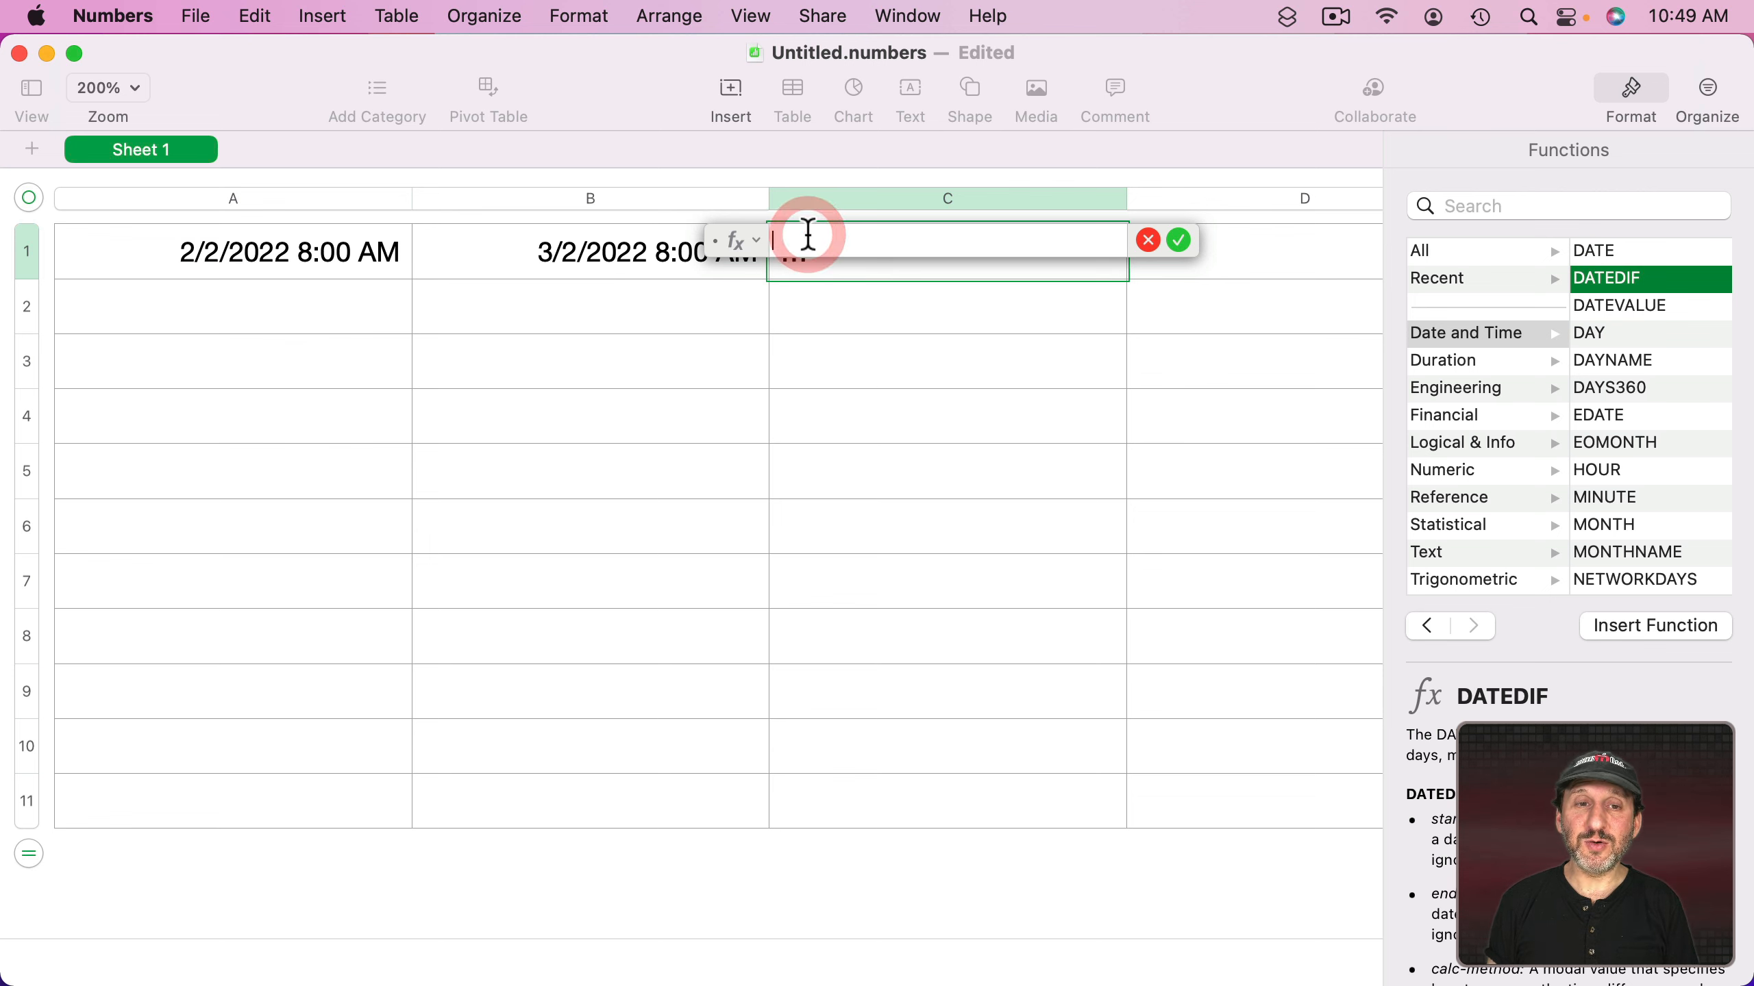
{"action": "left_click", "coordinate": [613, 259]}
{"action": "type", "text": "-"}
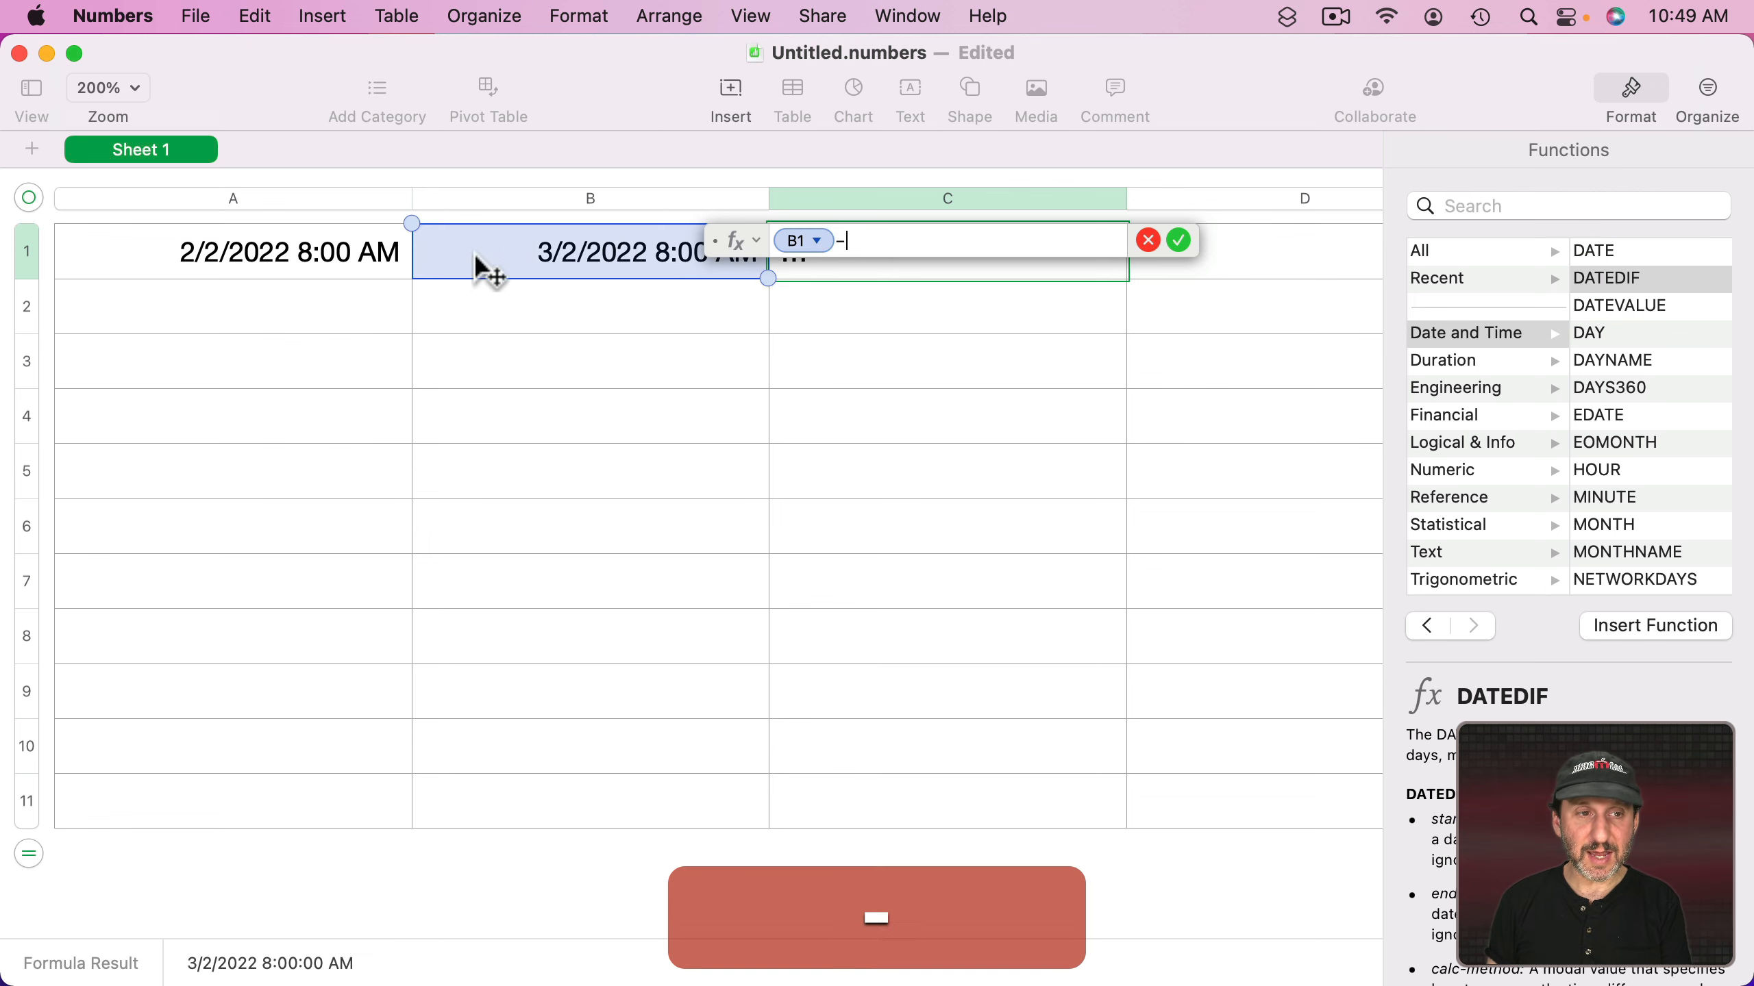
{"action": "left_click", "coordinate": [347, 257]}
{"action": "key", "text": "Return"}
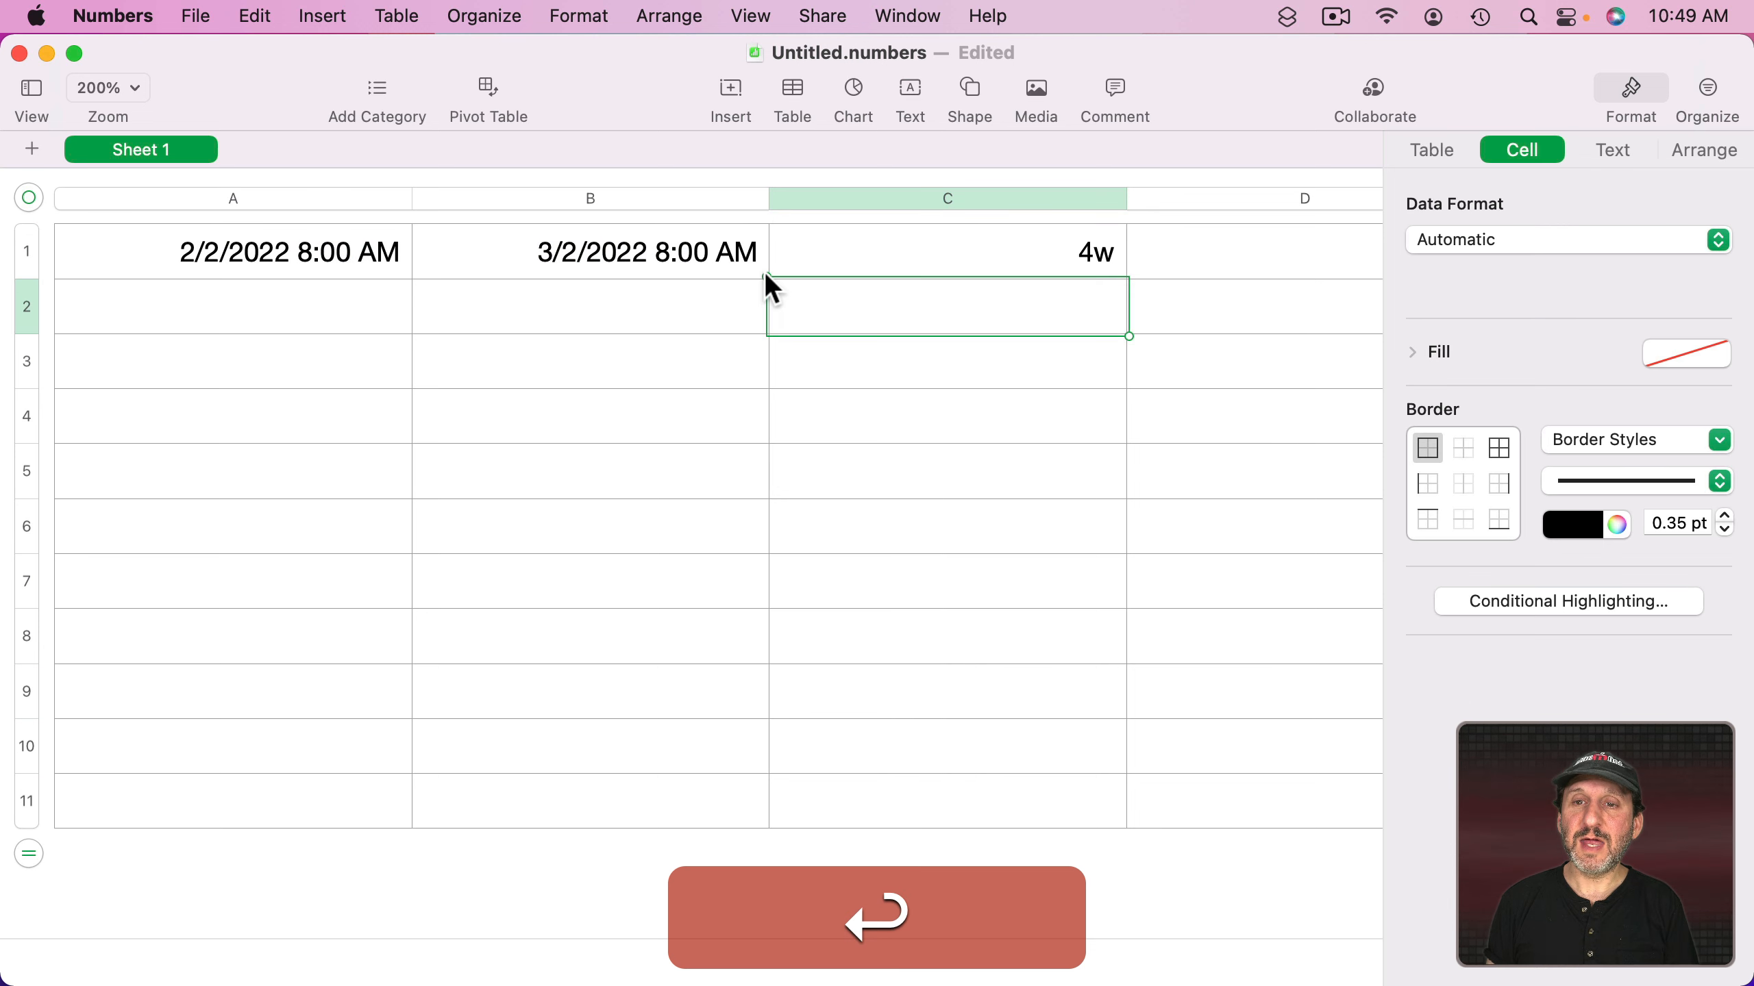
- Format the duration in C1 with custom units showing days only
{"action": "left_click", "coordinate": [1061, 251]}
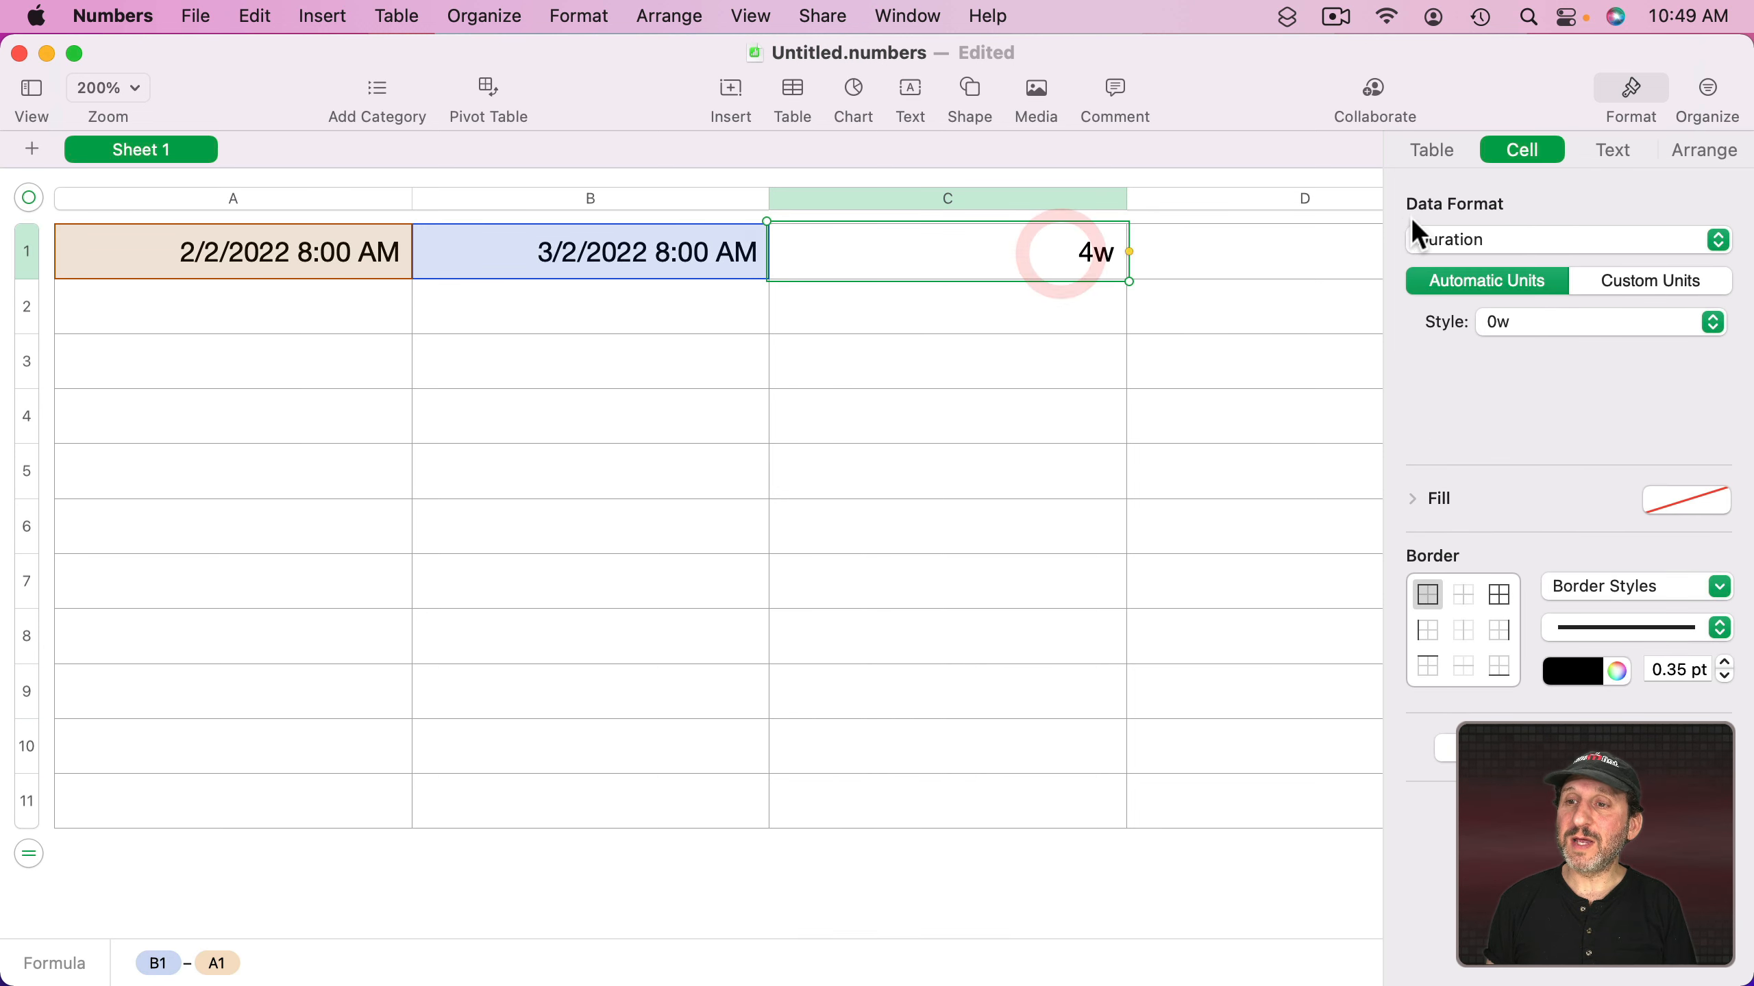
{"action": "left_click", "coordinate": [1619, 280]}
{"action": "left_click", "coordinate": [1473, 360]}
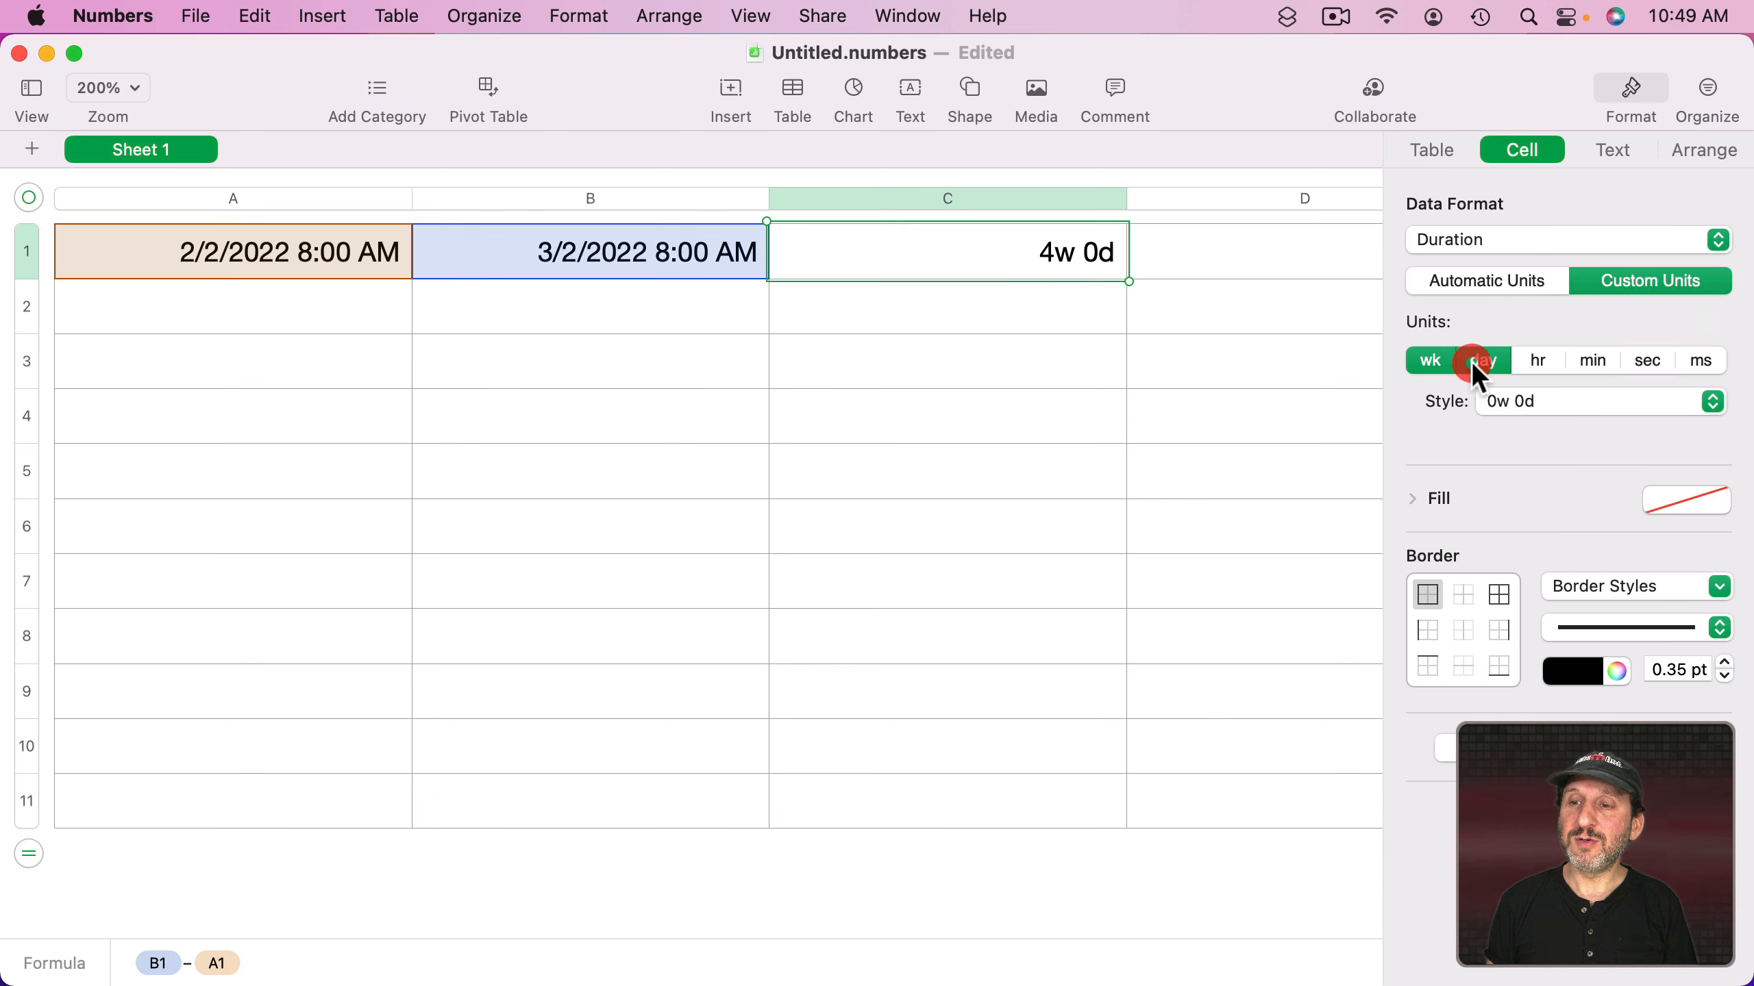
{"action": "left_click", "coordinate": [1437, 361]}
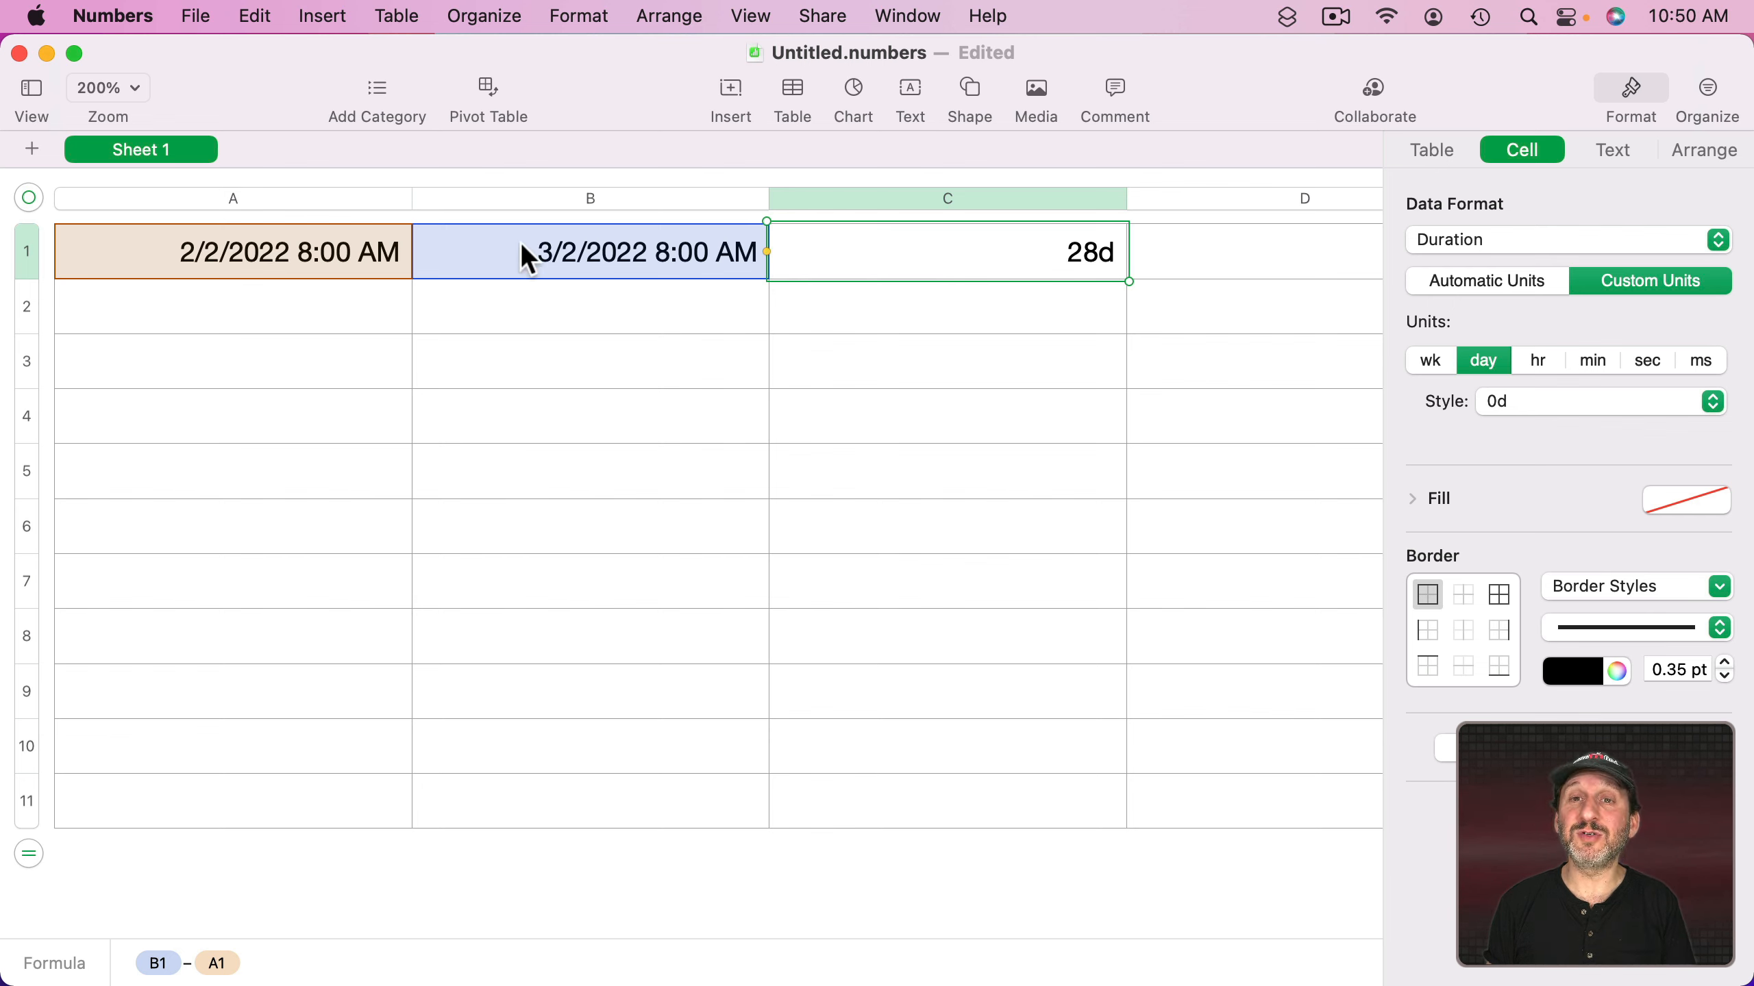
- Replace the formula in C1 with DATEDIF using A1 as start date, B1 as end date and "M" as calculation method
{"action": "double_click", "coordinate": [1050, 251]}
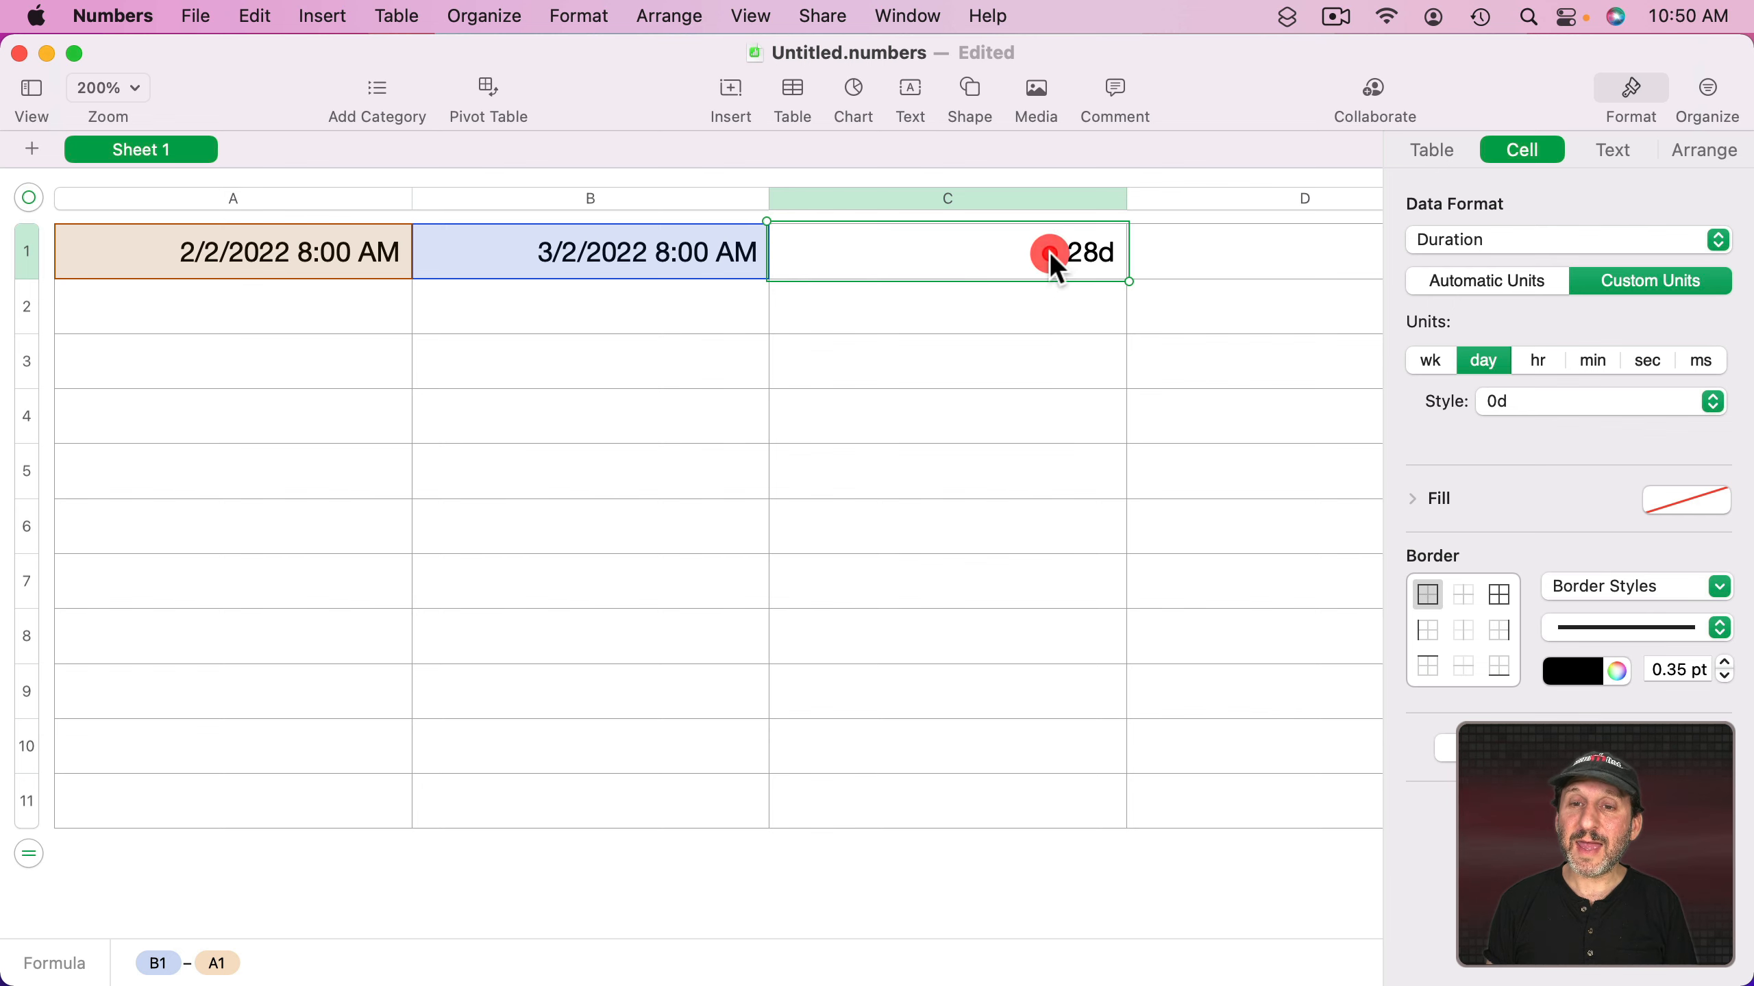
{"action": "key", "text": "super+BackSpace"}
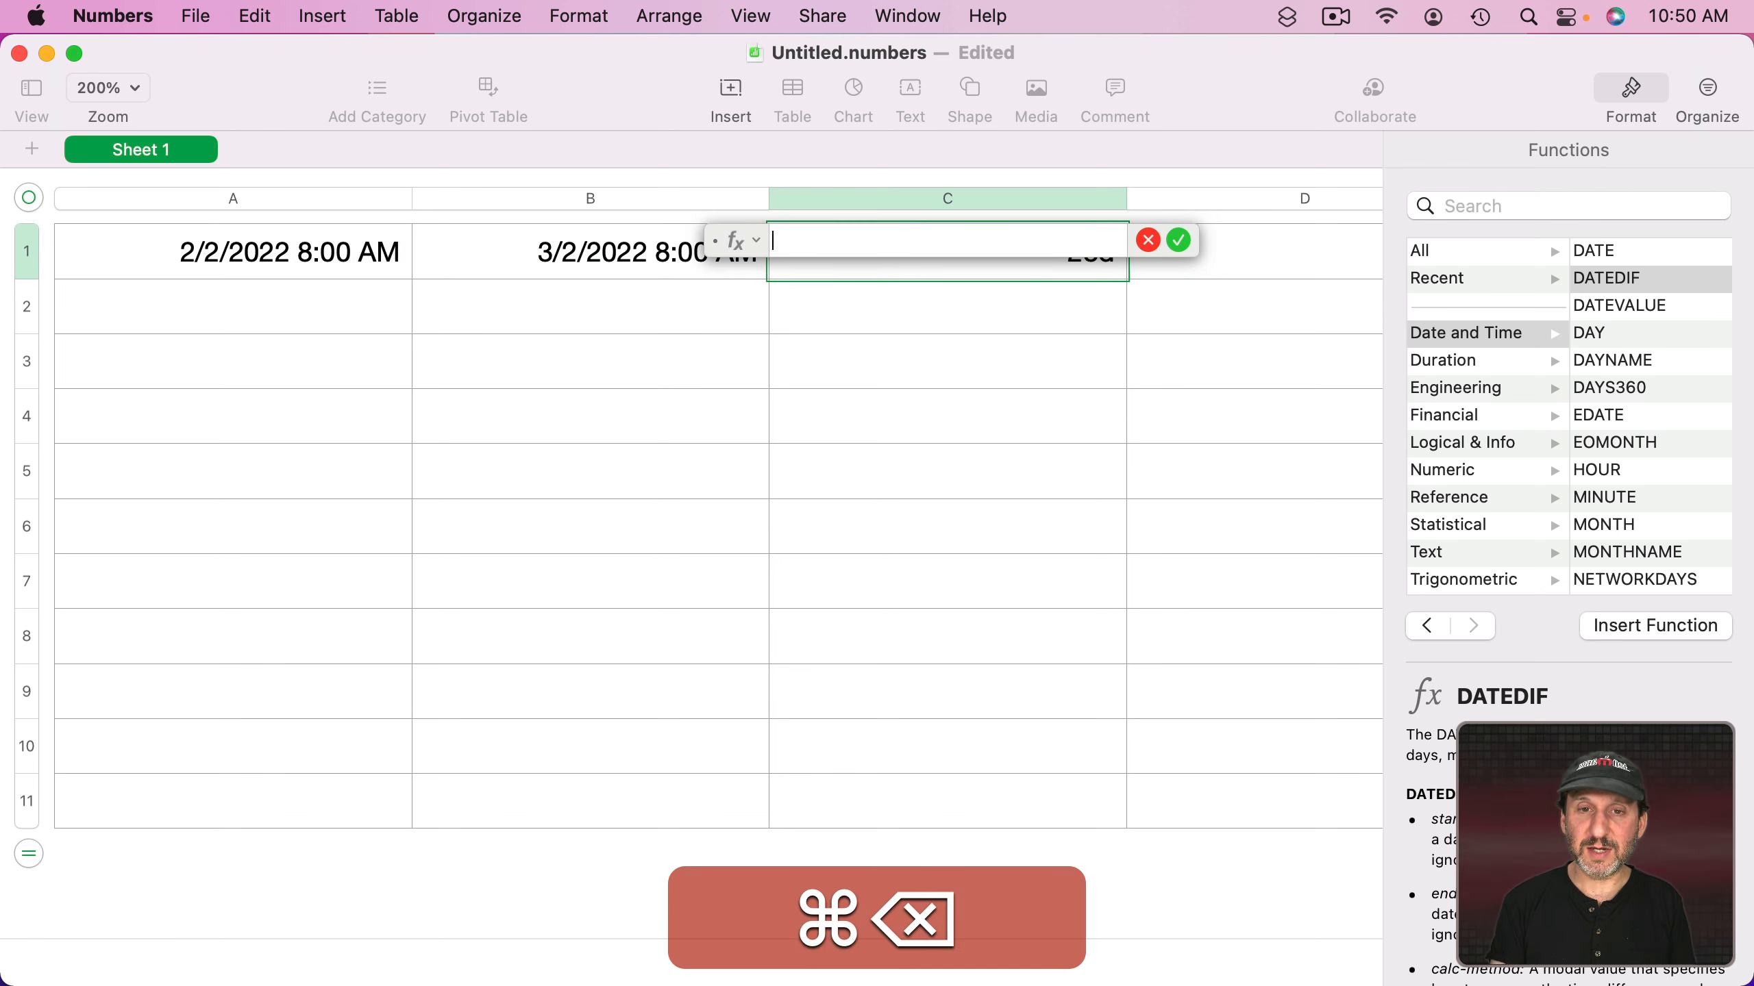
{"action": "left_click", "coordinate": [1612, 280]}
{"action": "double_click", "coordinate": [1608, 276]}
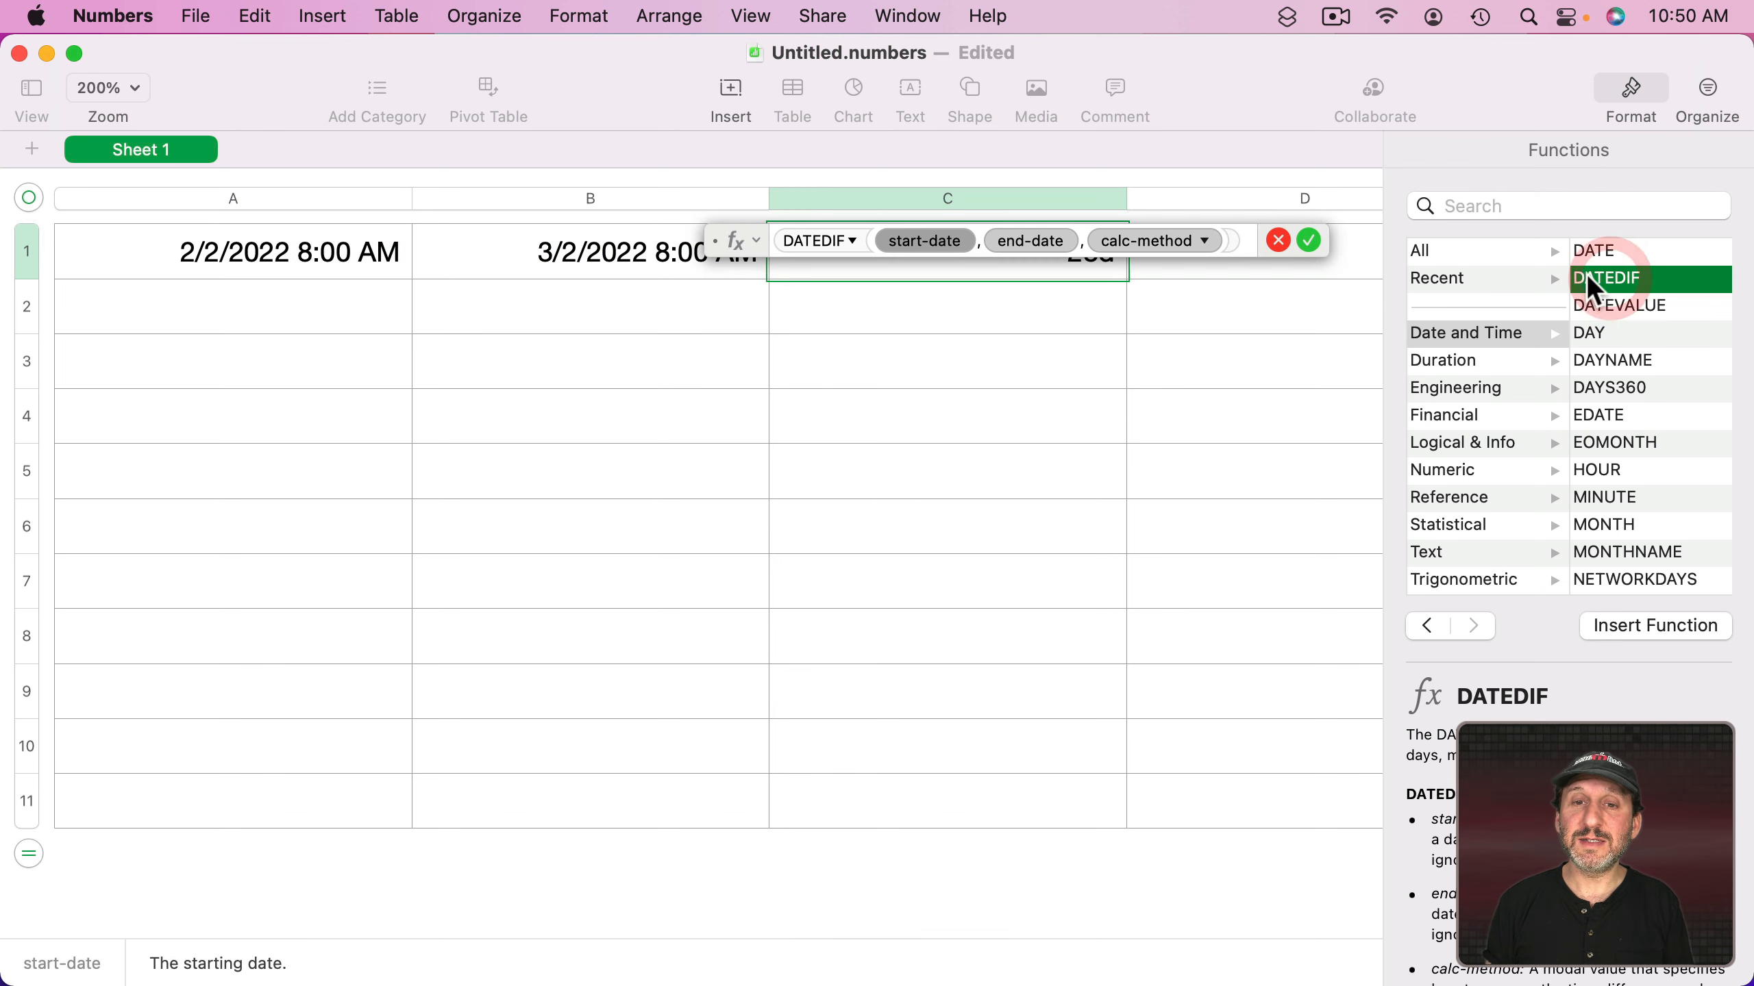
{"action": "left_click", "coordinate": [288, 263]}
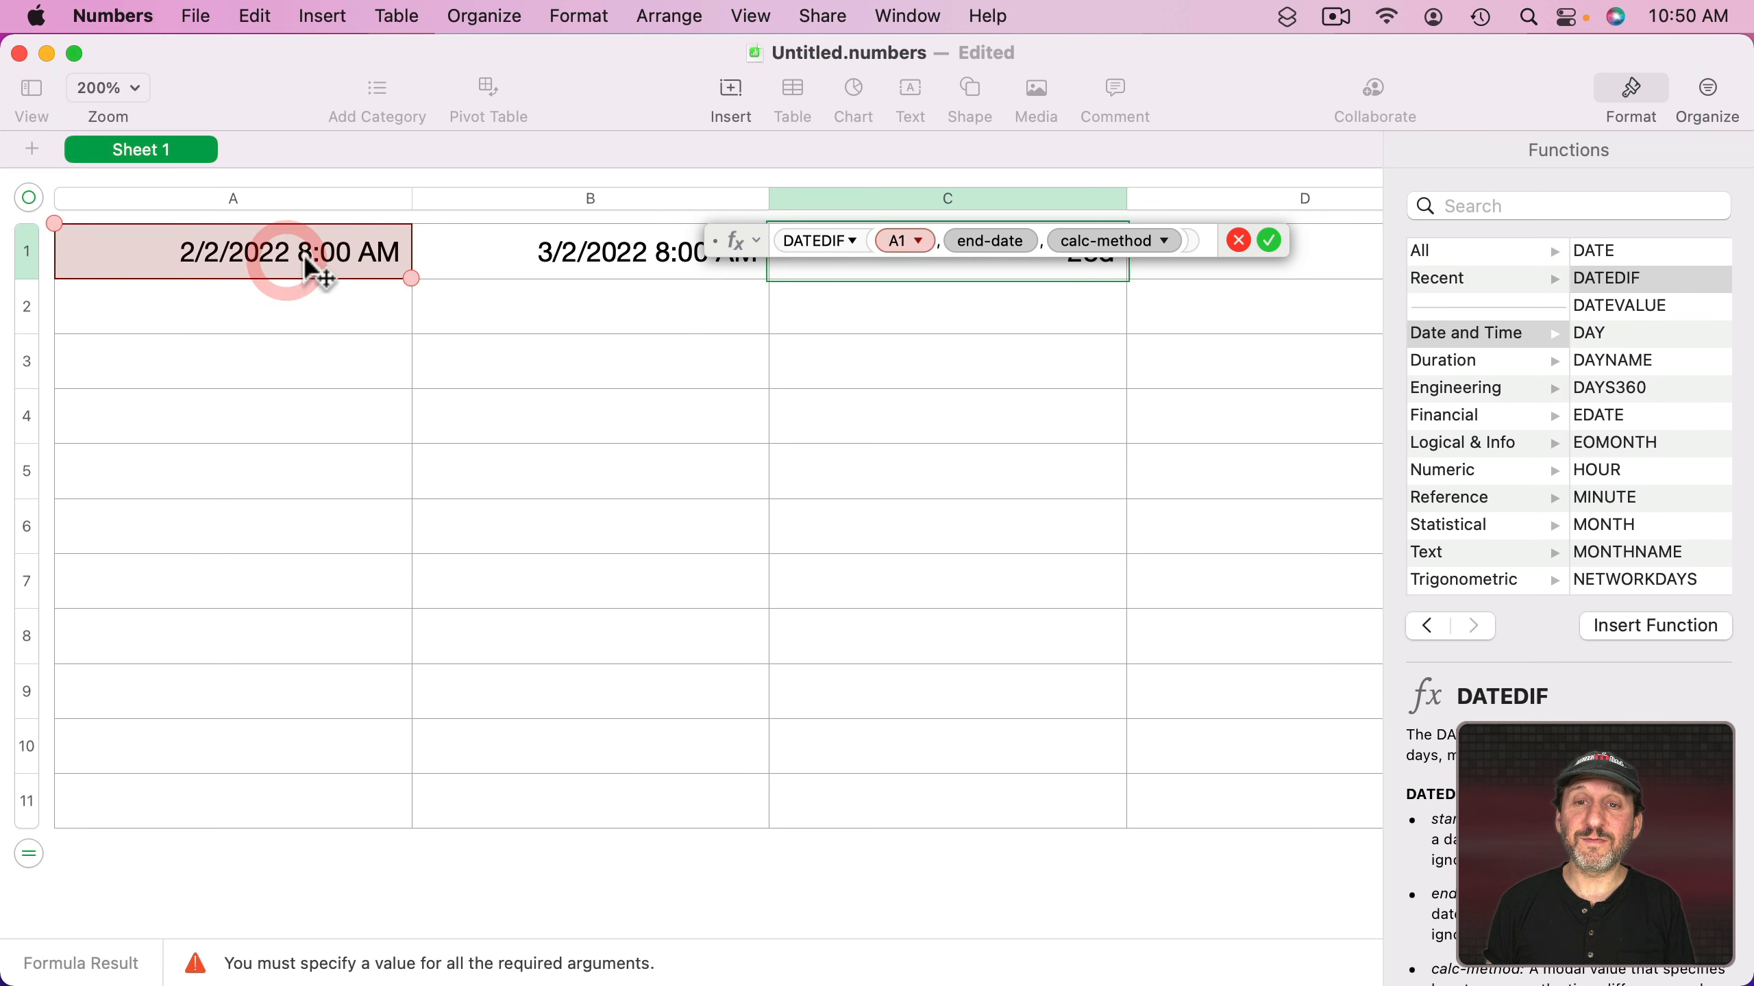
{"action": "left_click", "coordinate": [962, 243]}
{"action": "left_click", "coordinate": [636, 246]}
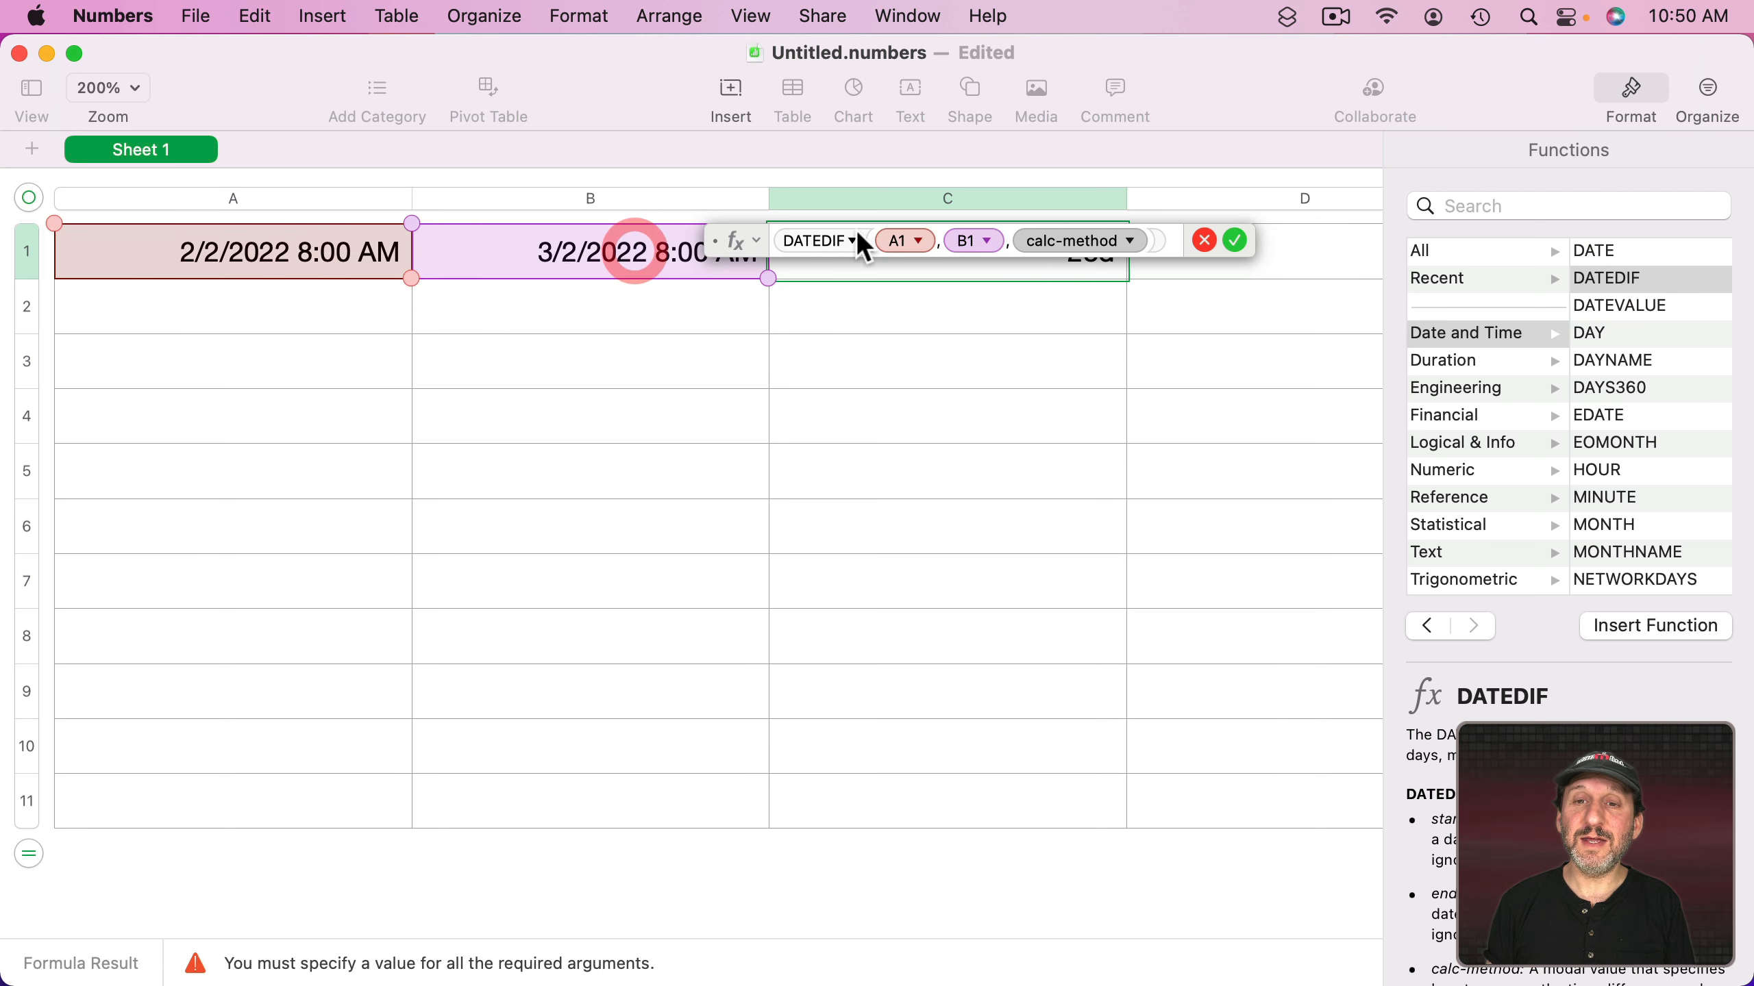
{"action": "left_click", "coordinate": [1123, 234]}
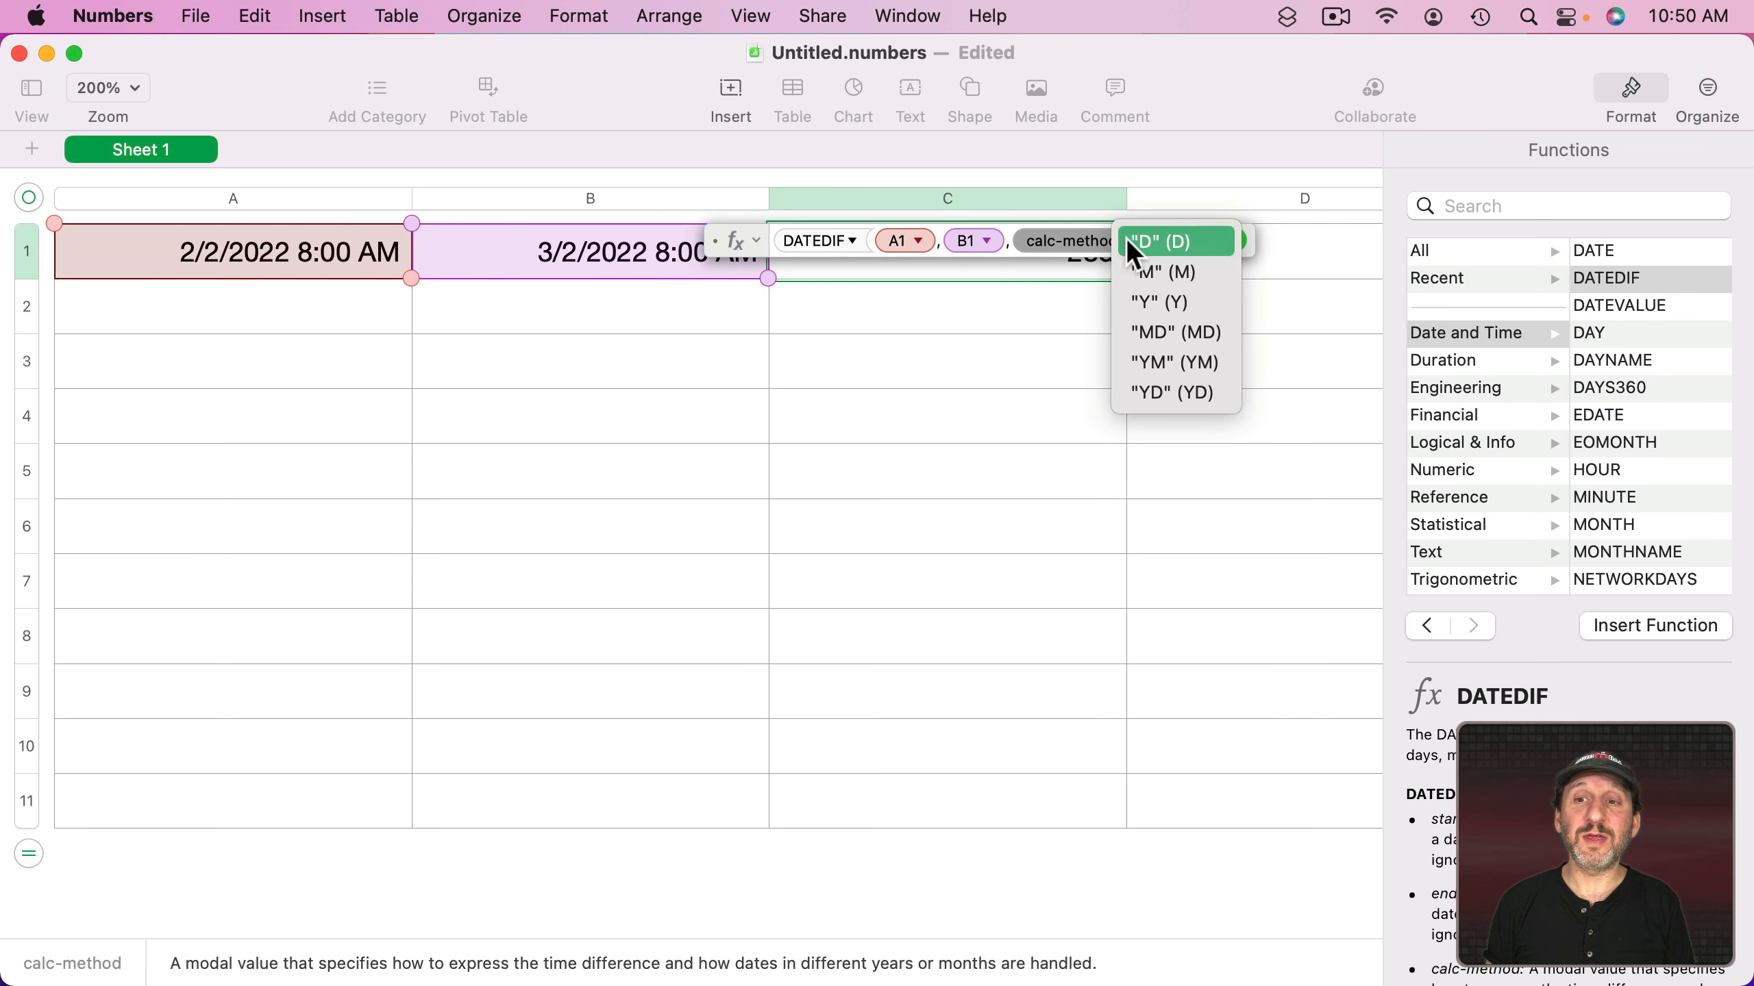
{"action": "left_click", "coordinate": [1175, 272]}
{"action": "left_click", "coordinate": [1179, 242]}
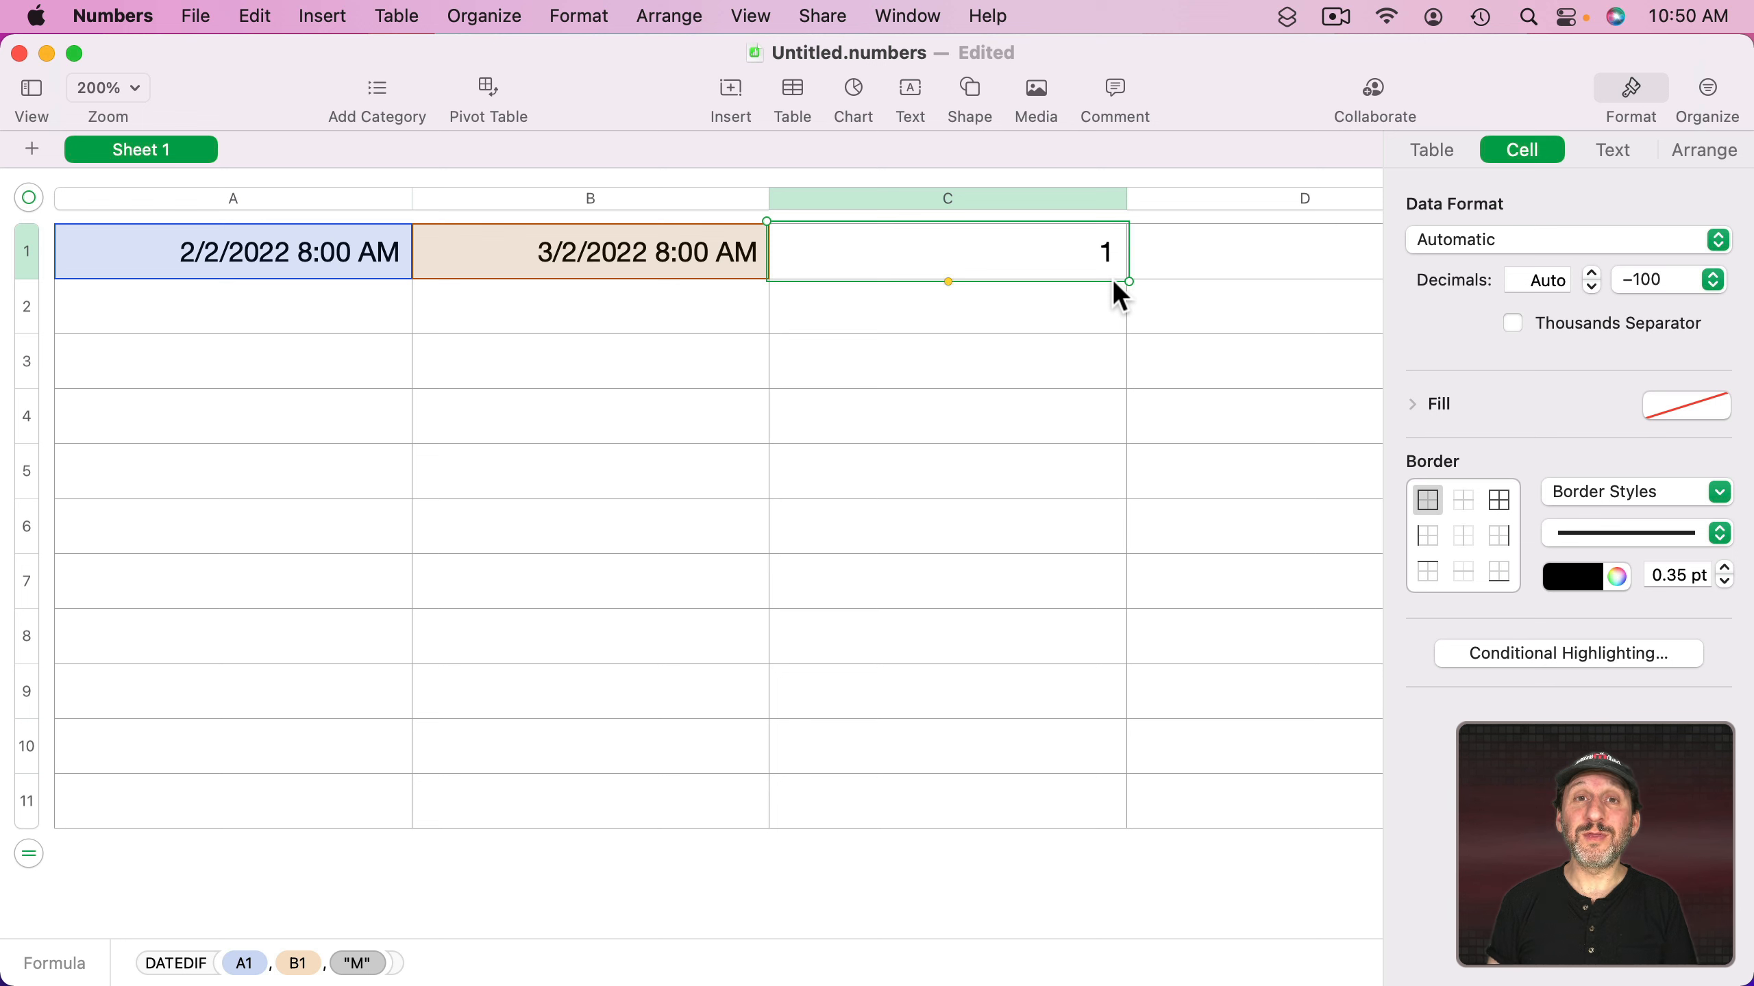
- Start a new formula in C1 and examine the Date and Time functions, including DATE, DATEDIF, DATEVALUE and DAY
{"action": "type", "text": "="}
{"action": "left_click", "coordinate": [1617, 243]}
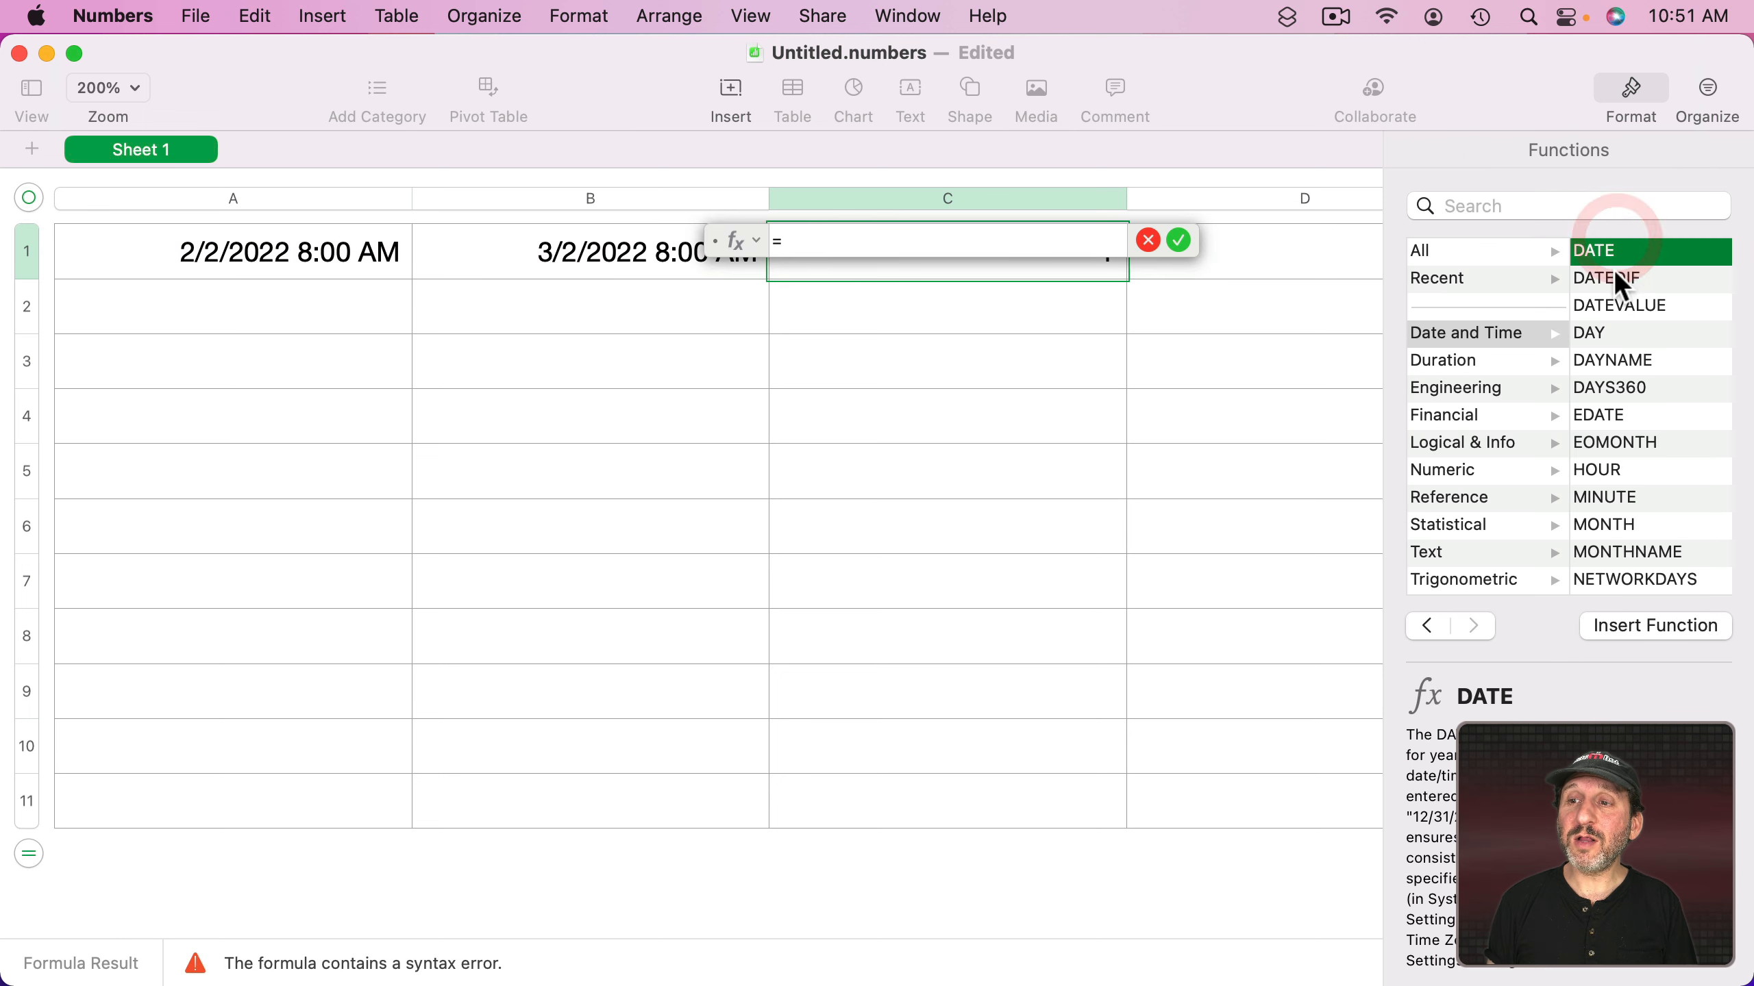
{"action": "left_click", "coordinate": [1616, 275]}
{"action": "left_click", "coordinate": [1620, 304]}
{"action": "left_click", "coordinate": [1604, 331]}
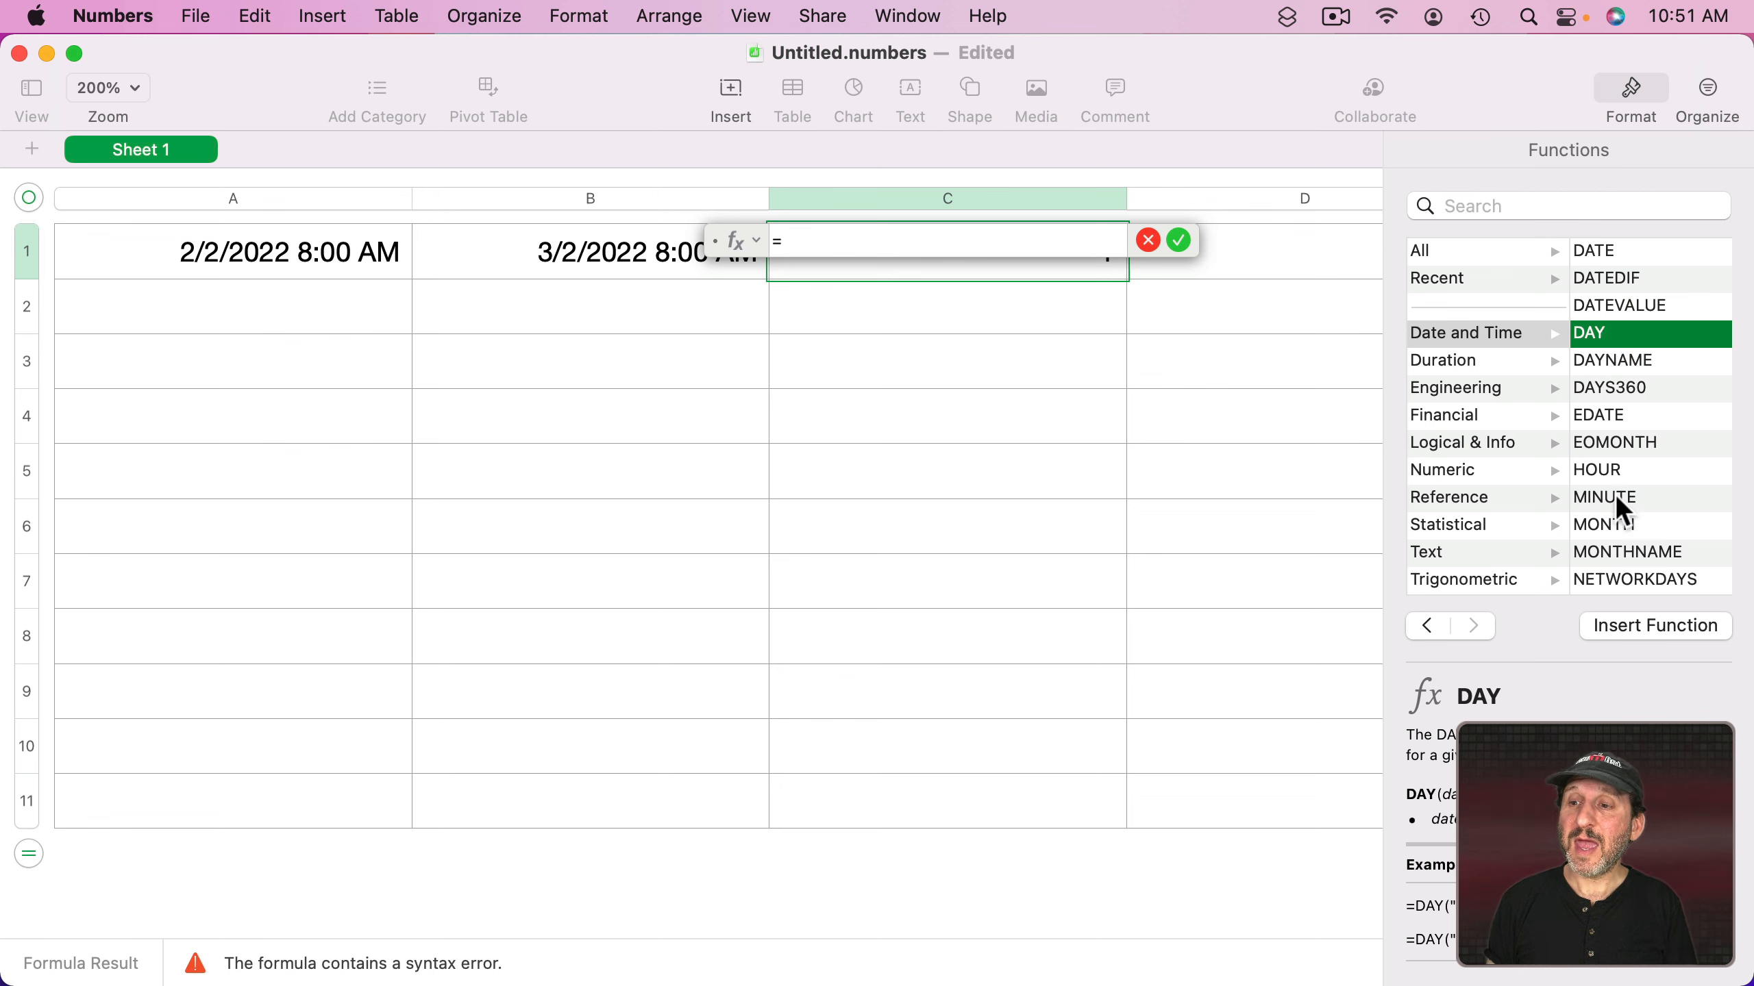
{"action": "scroll", "coordinate": [1614, 493], "scroll_direction": "down", "scroll_amount": 5}
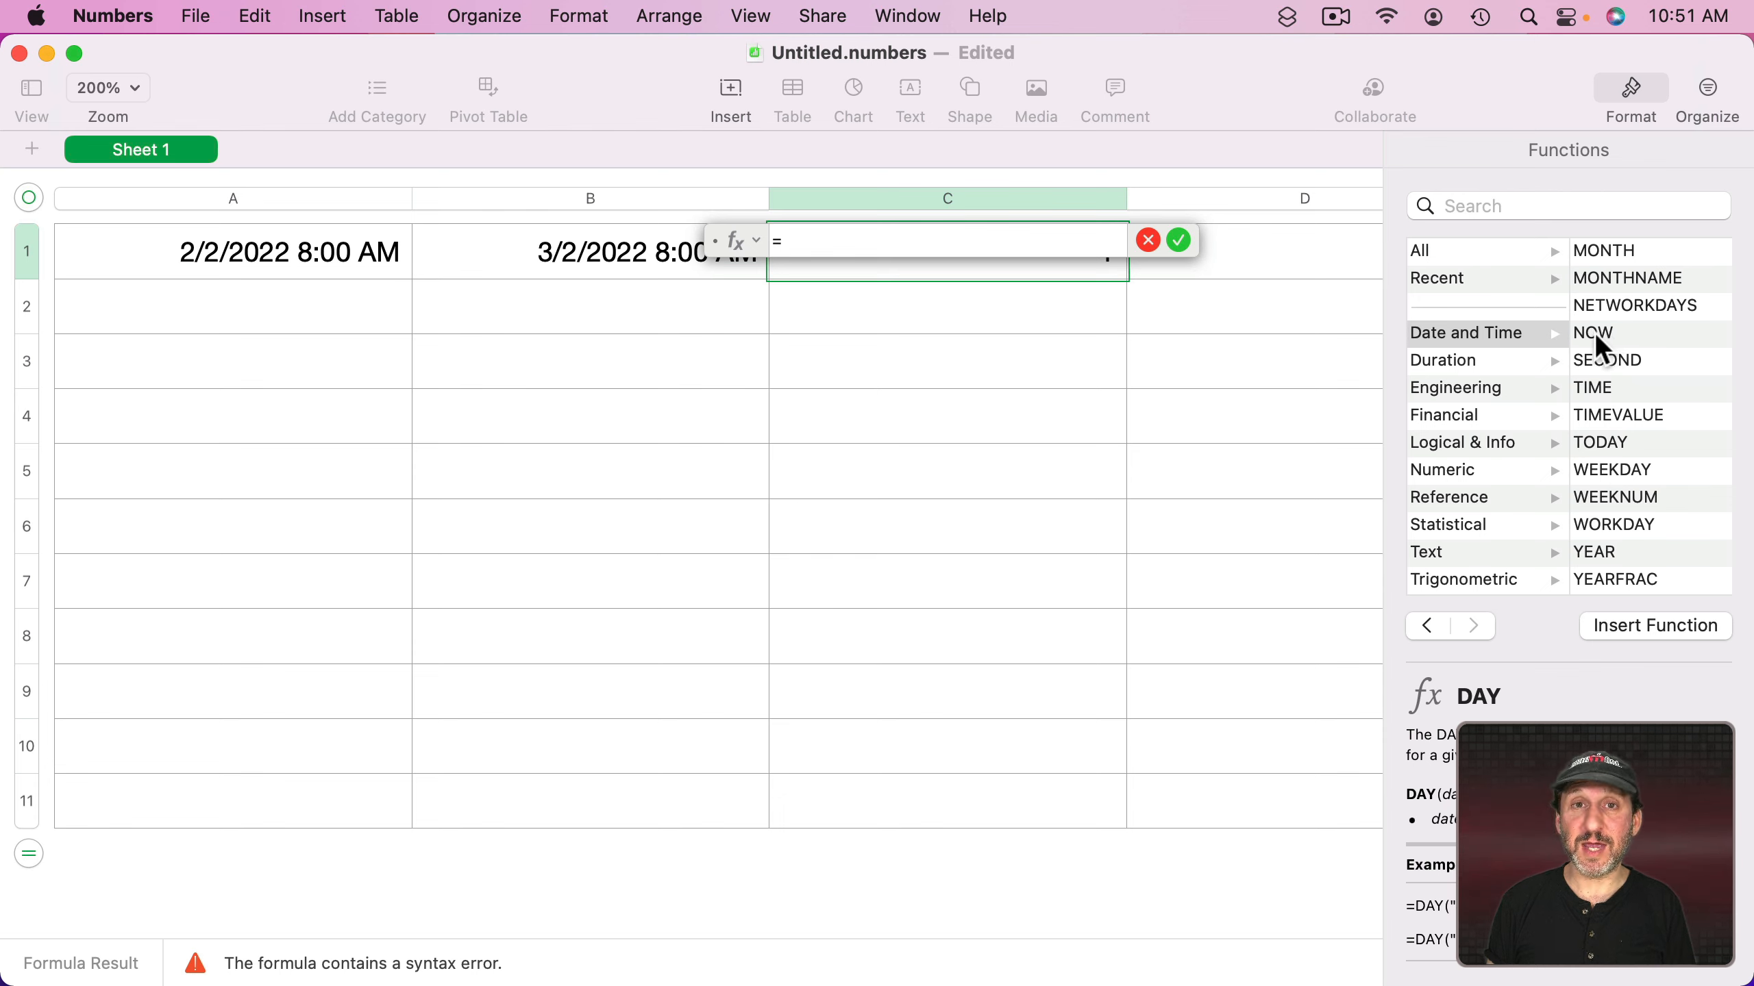
- Examine the Duration functions, including DUR2DAYS and DUR2MINUTES
{"action": "left_click", "coordinate": [1461, 359]}
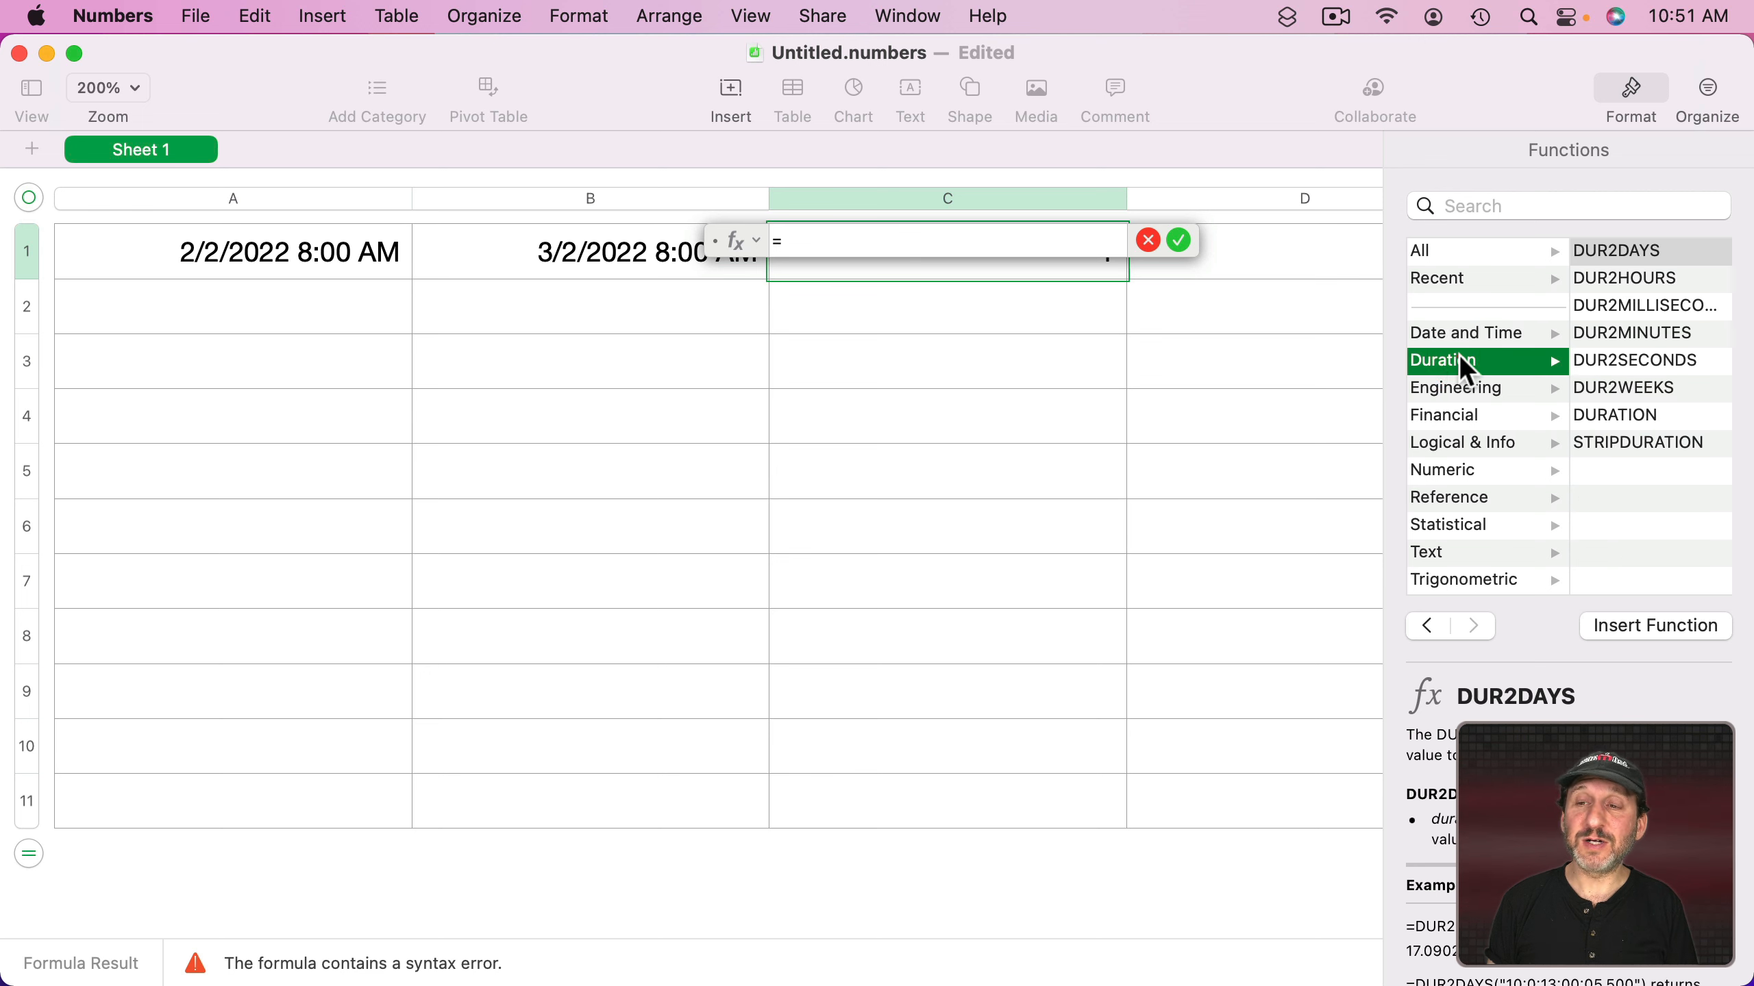
{"action": "left_click", "coordinate": [1618, 255]}
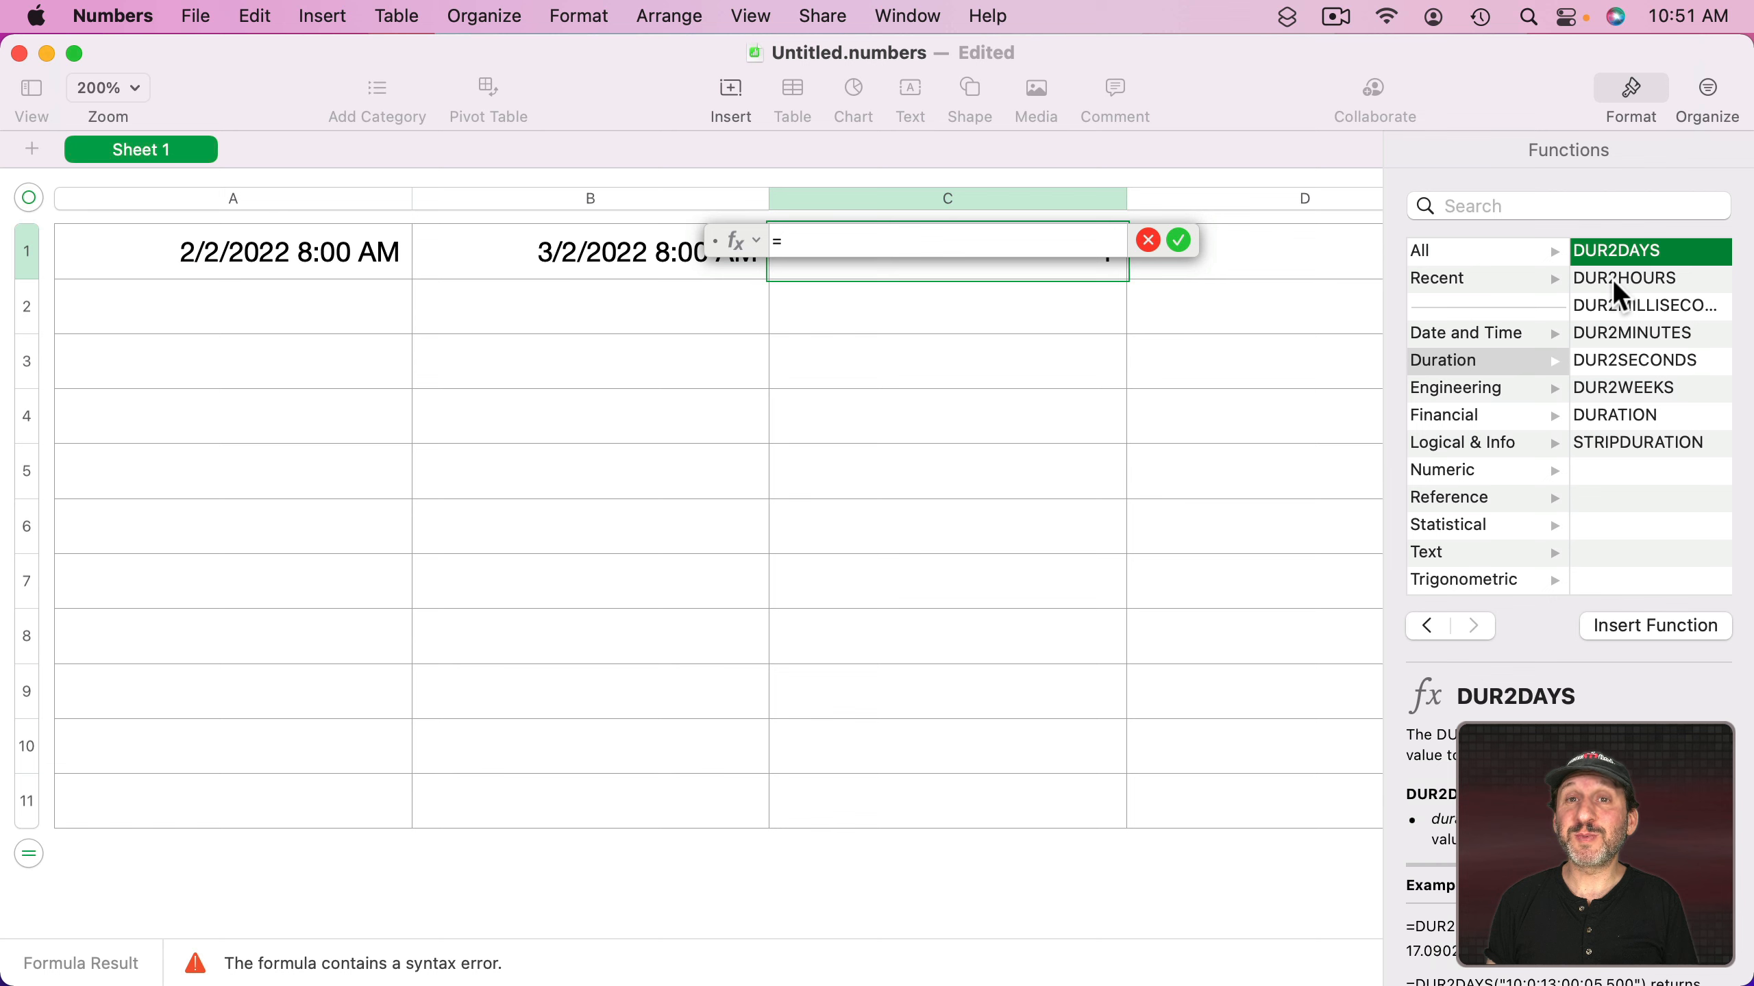
{"action": "left_click", "coordinate": [1623, 334]}
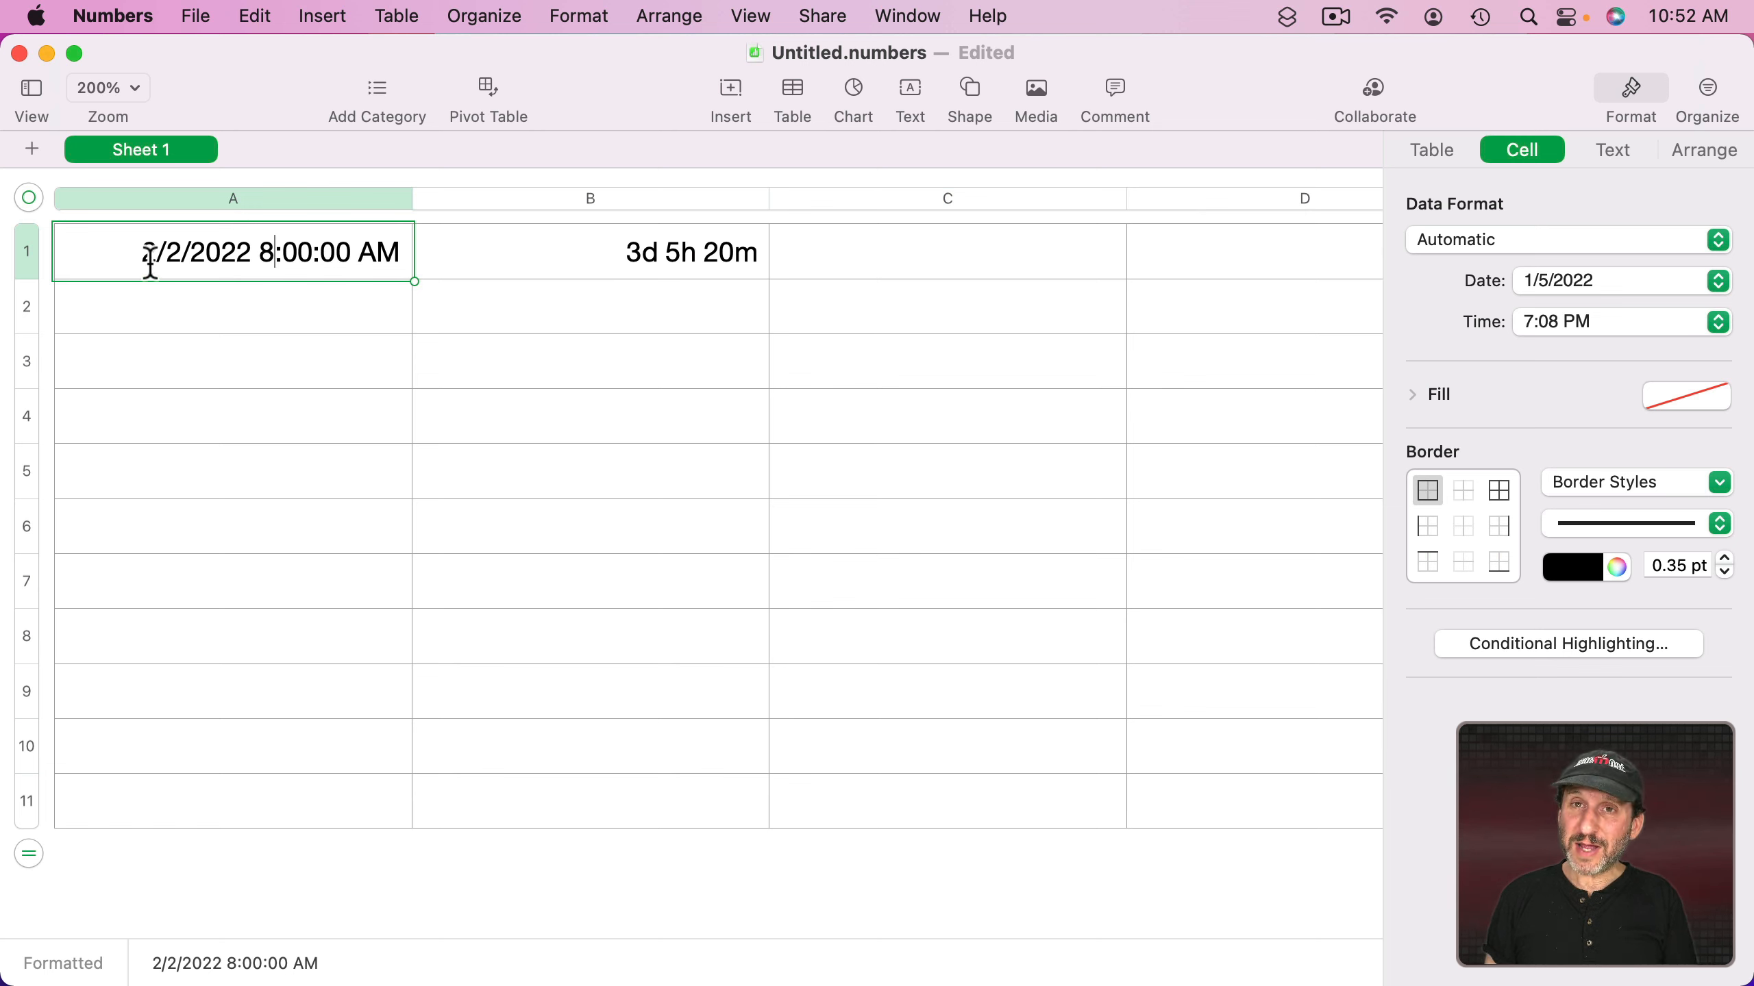
- Examine the date, time and data format options available for the date in A1
{"action": "left_click", "coordinate": [1559, 278]}
{"action": "left_click", "coordinate": [1362, 319]}
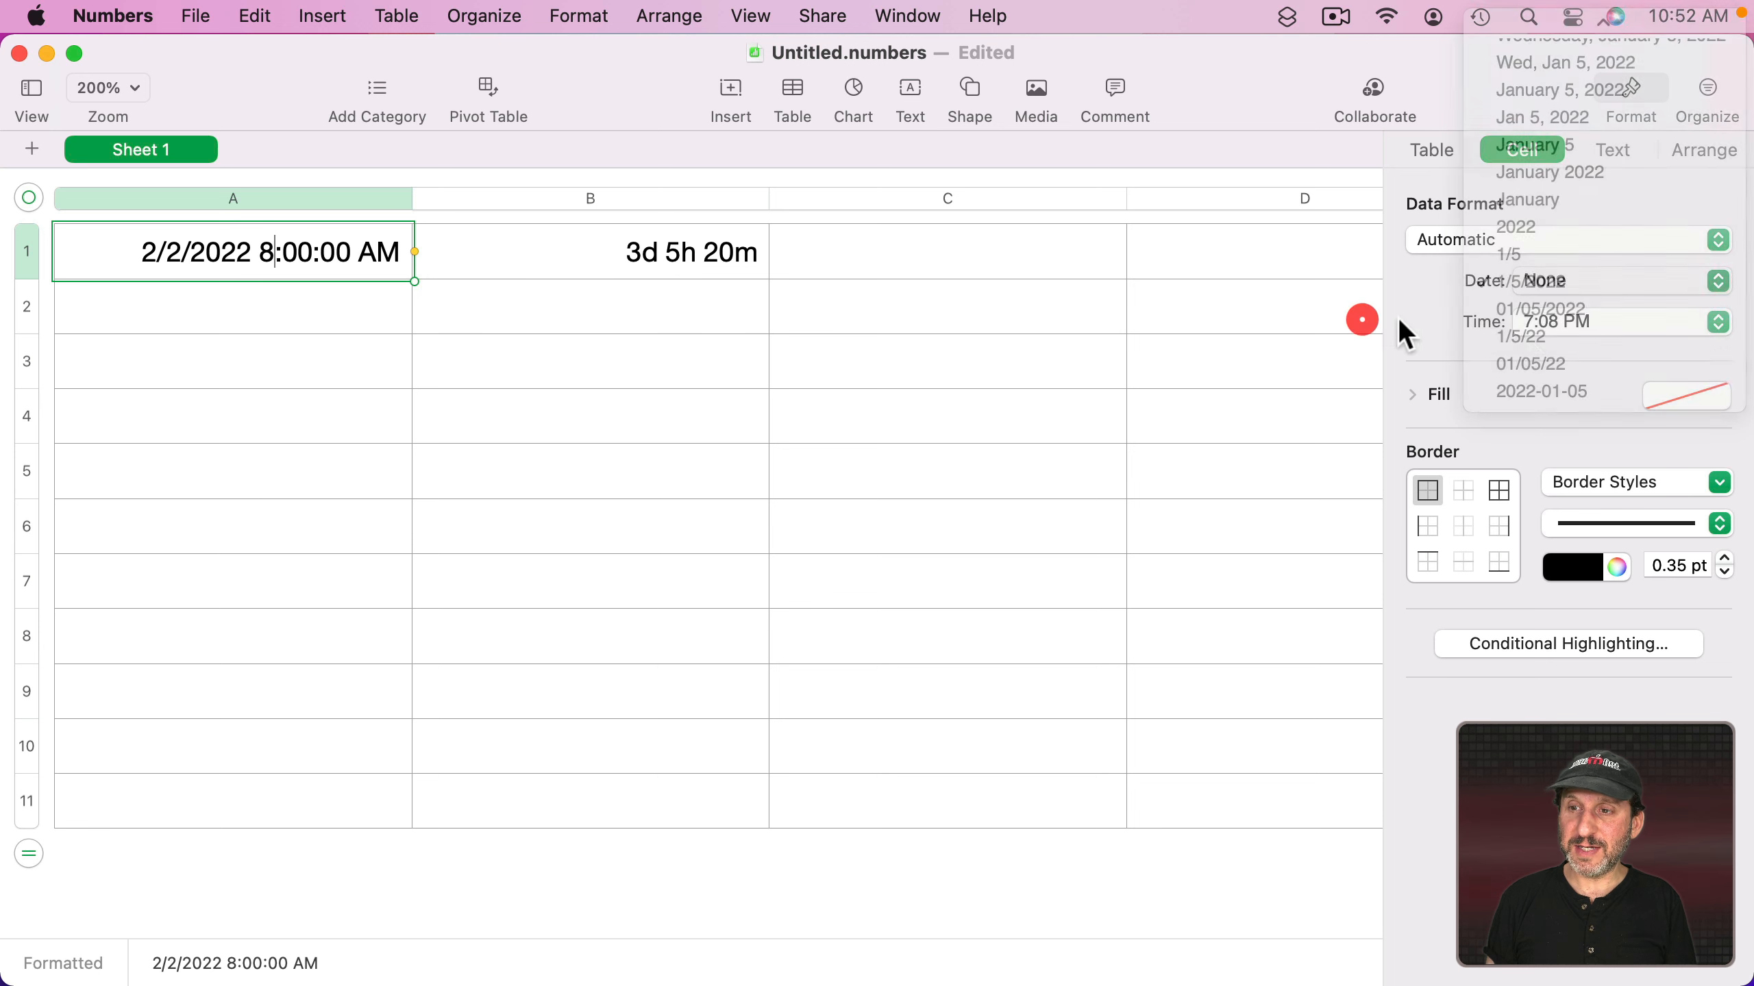
{"action": "left_click", "coordinate": [1529, 322]}
{"action": "left_click", "coordinate": [1429, 243]}
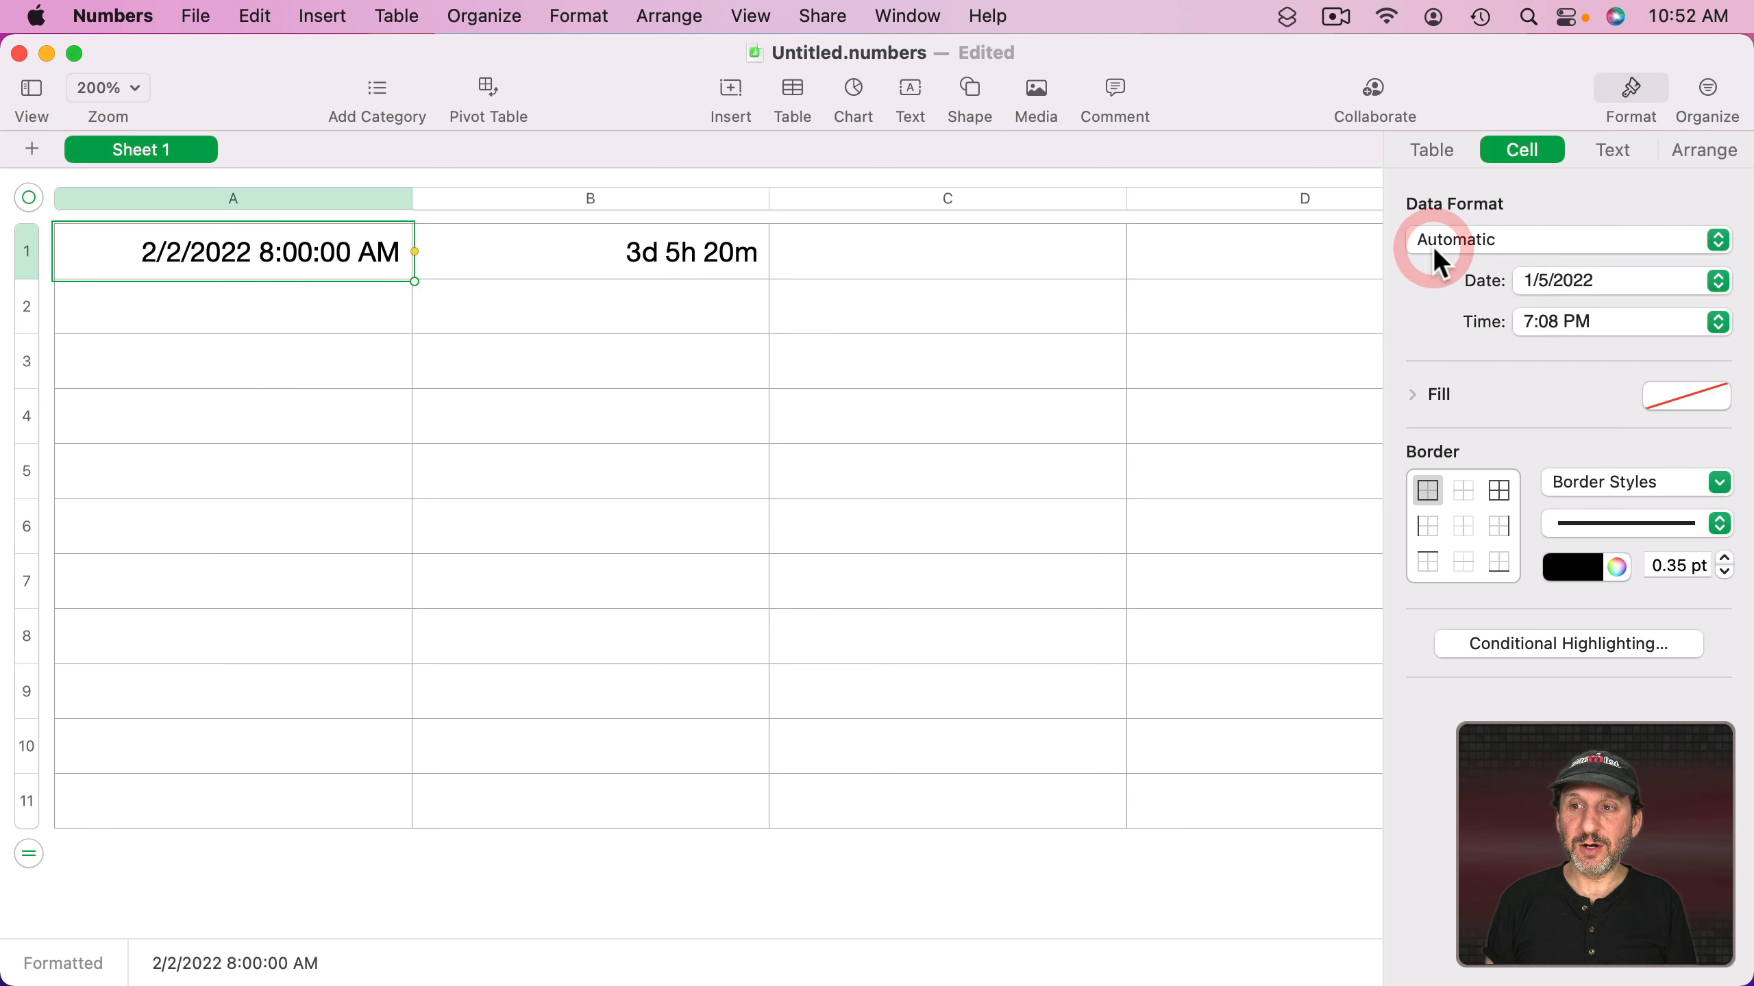
{"action": "left_click", "coordinate": [1484, 243]}
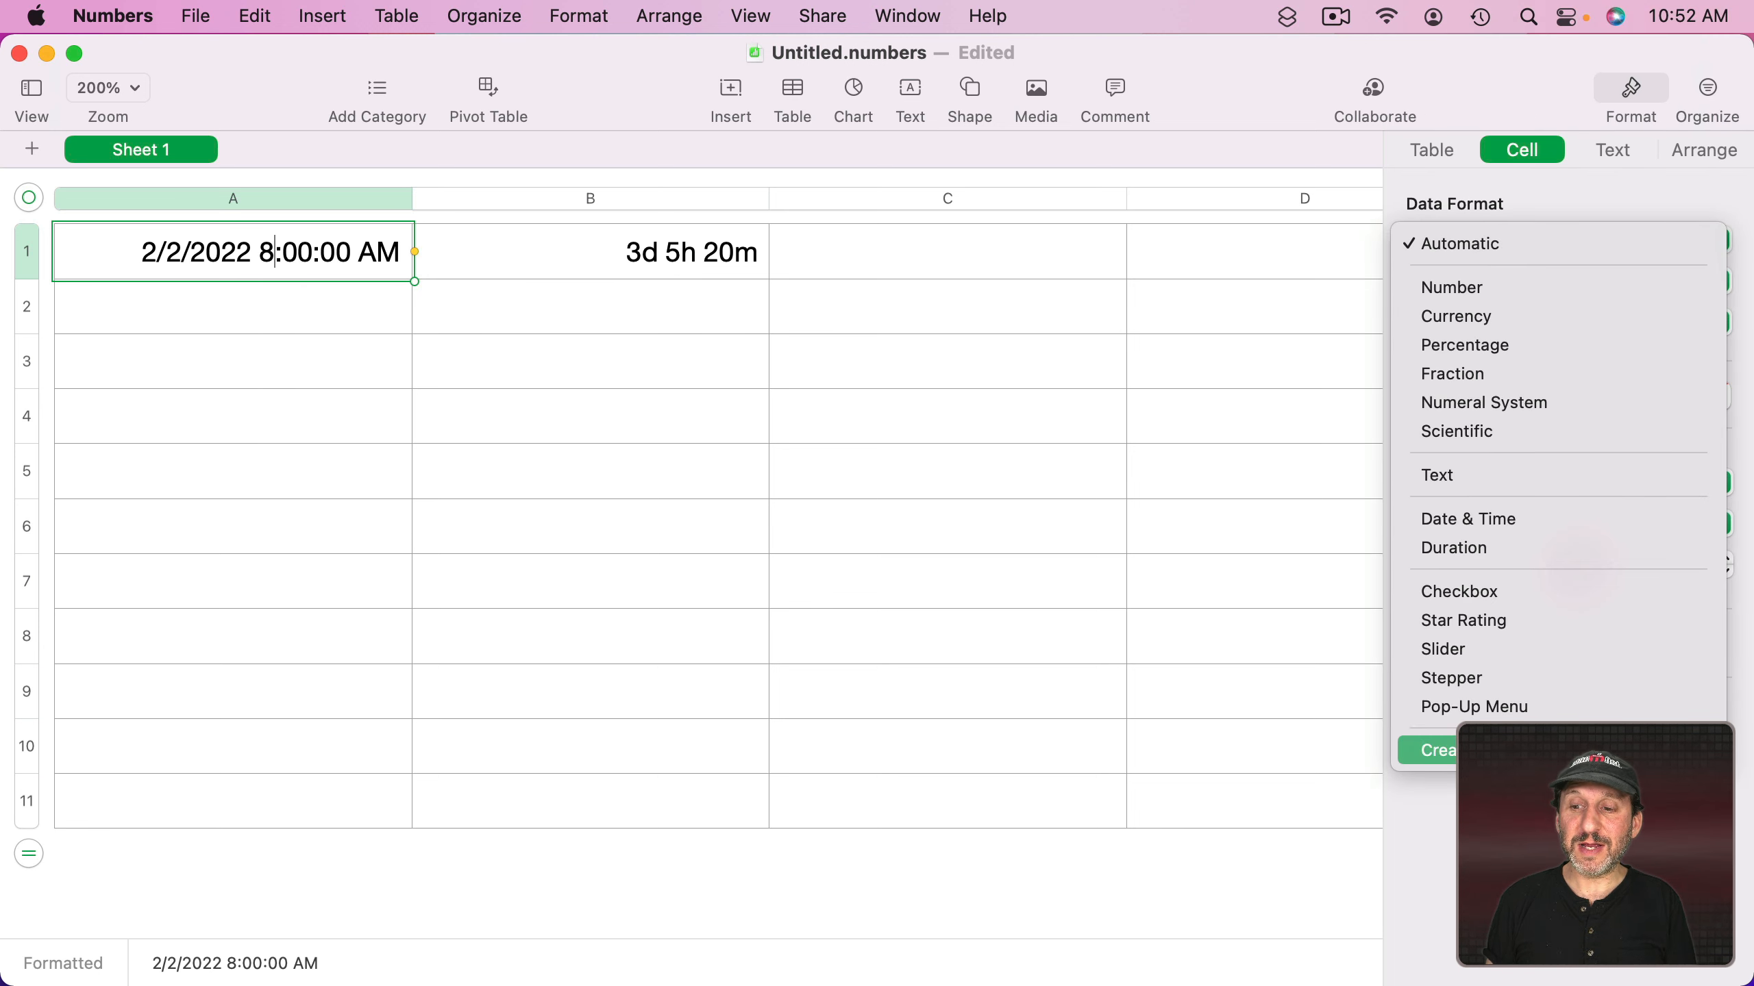
{"action": "left_click", "coordinate": [1241, 595]}
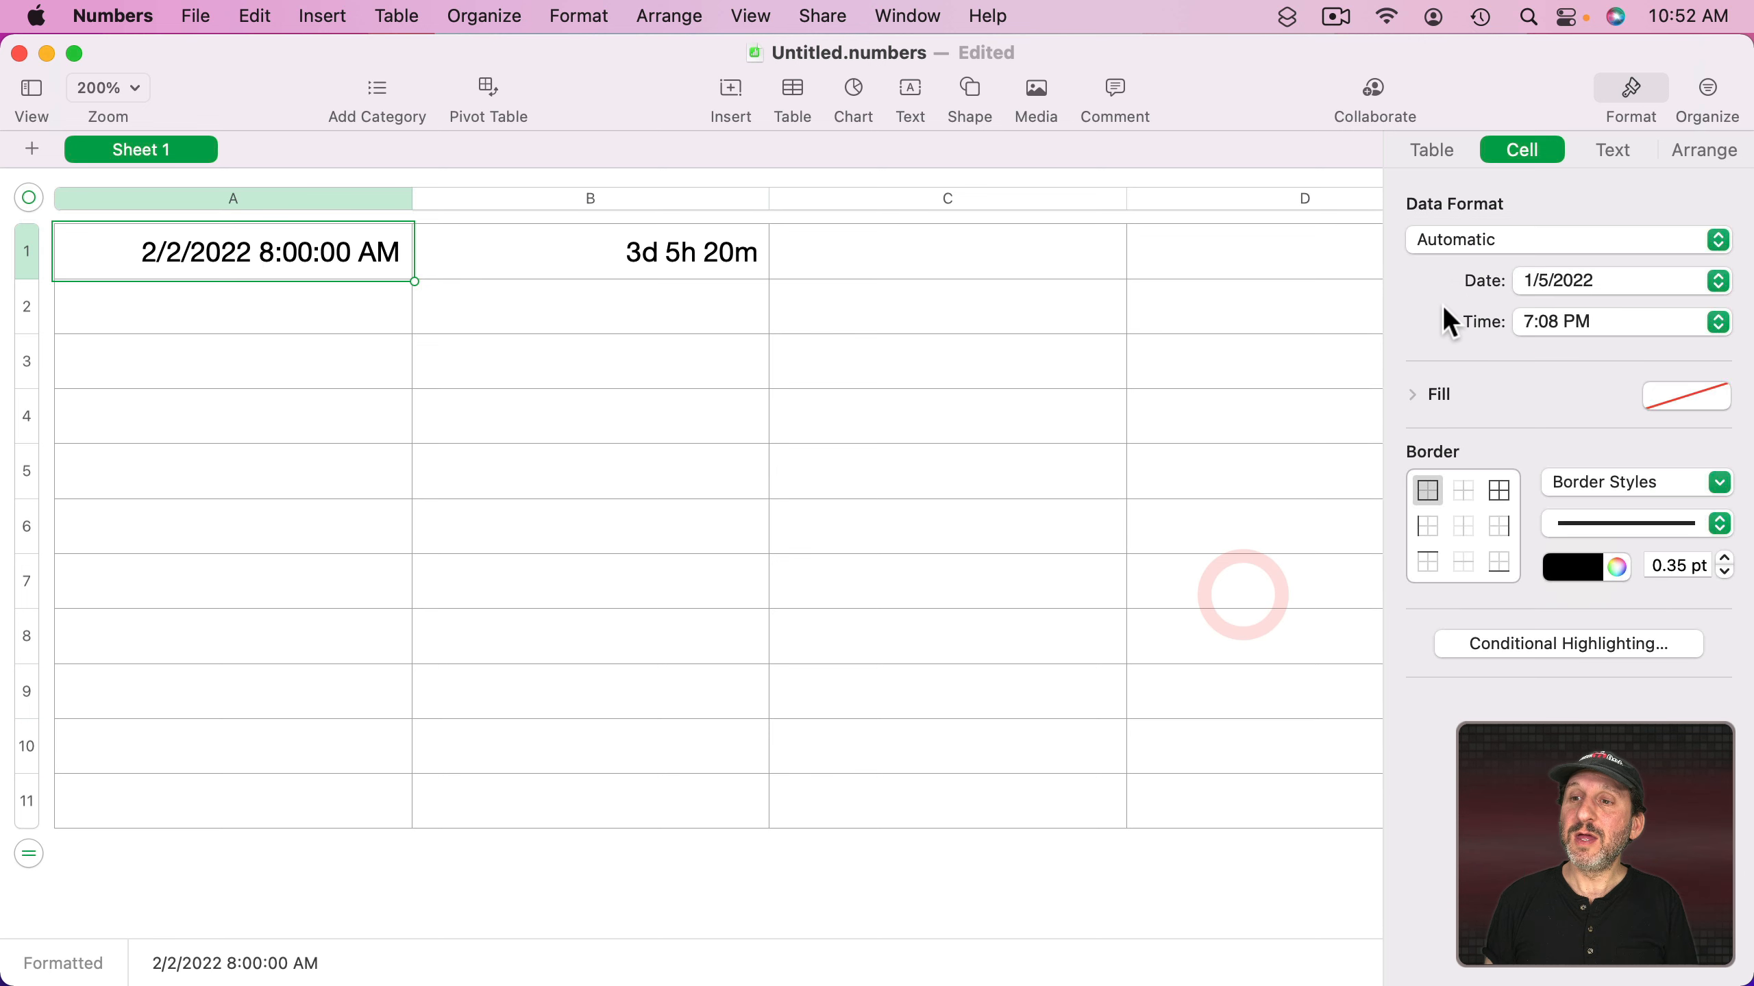
- Examine the automatic-unit style options for the duration in B1
{"action": "left_click", "coordinate": [650, 257]}
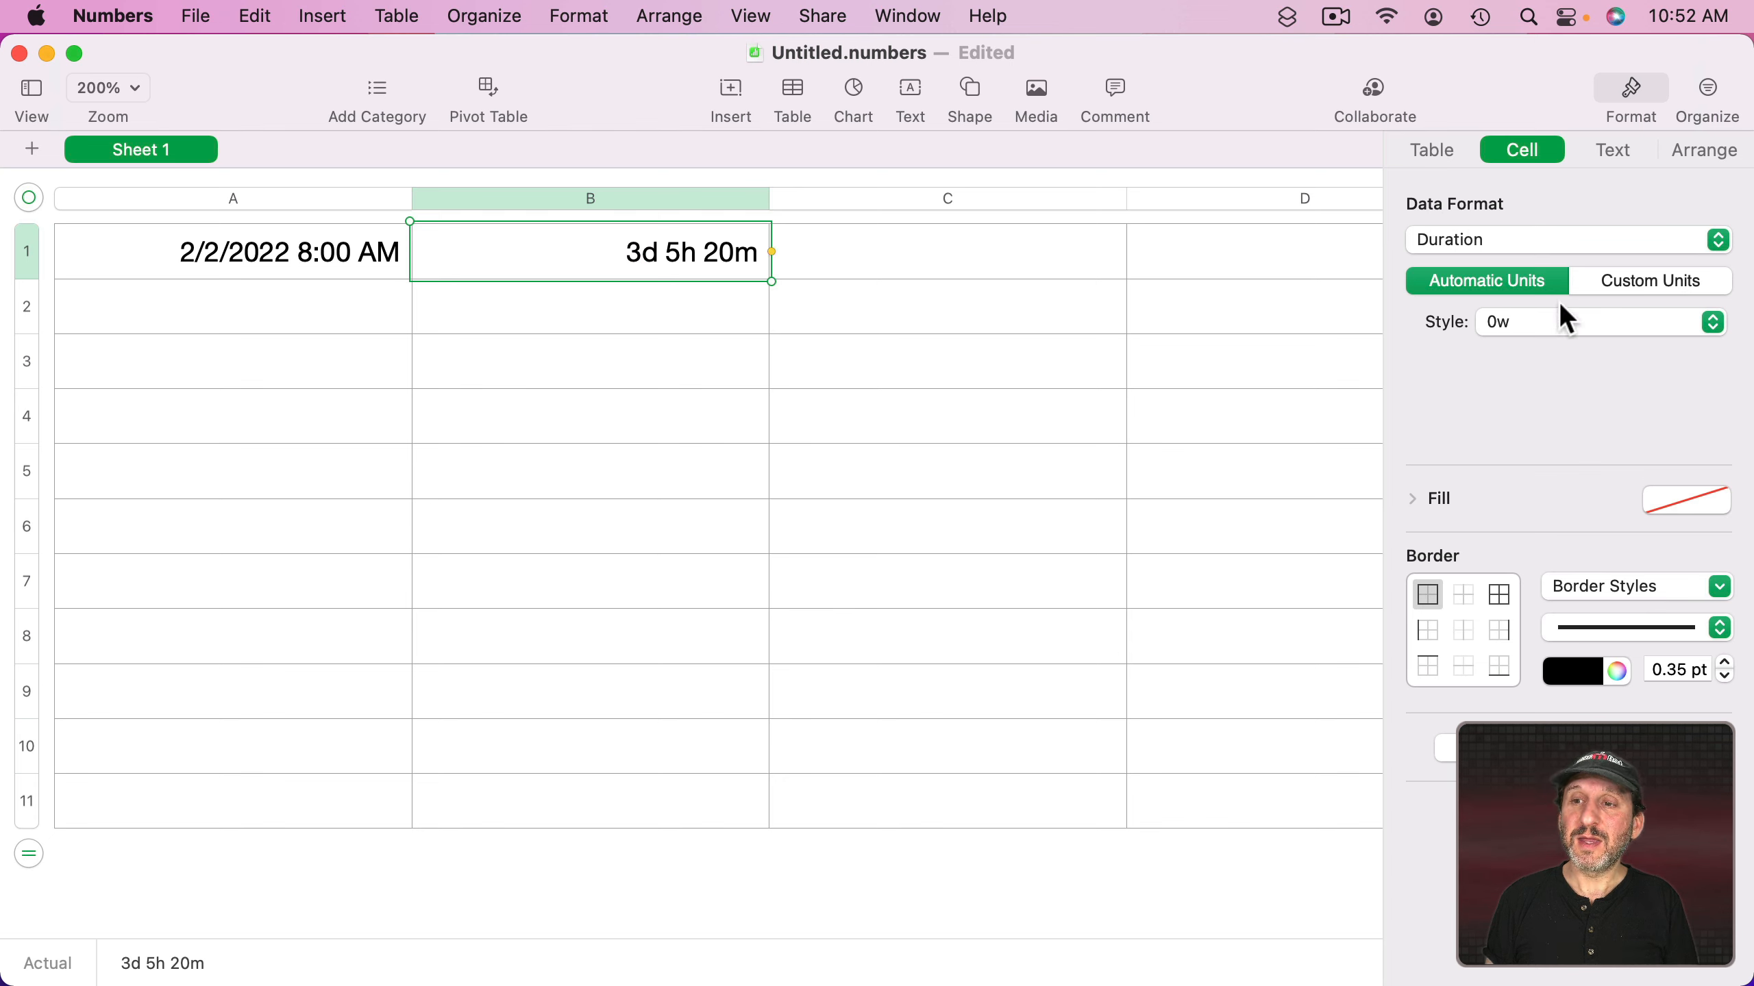
{"action": "left_click", "coordinate": [1528, 335]}
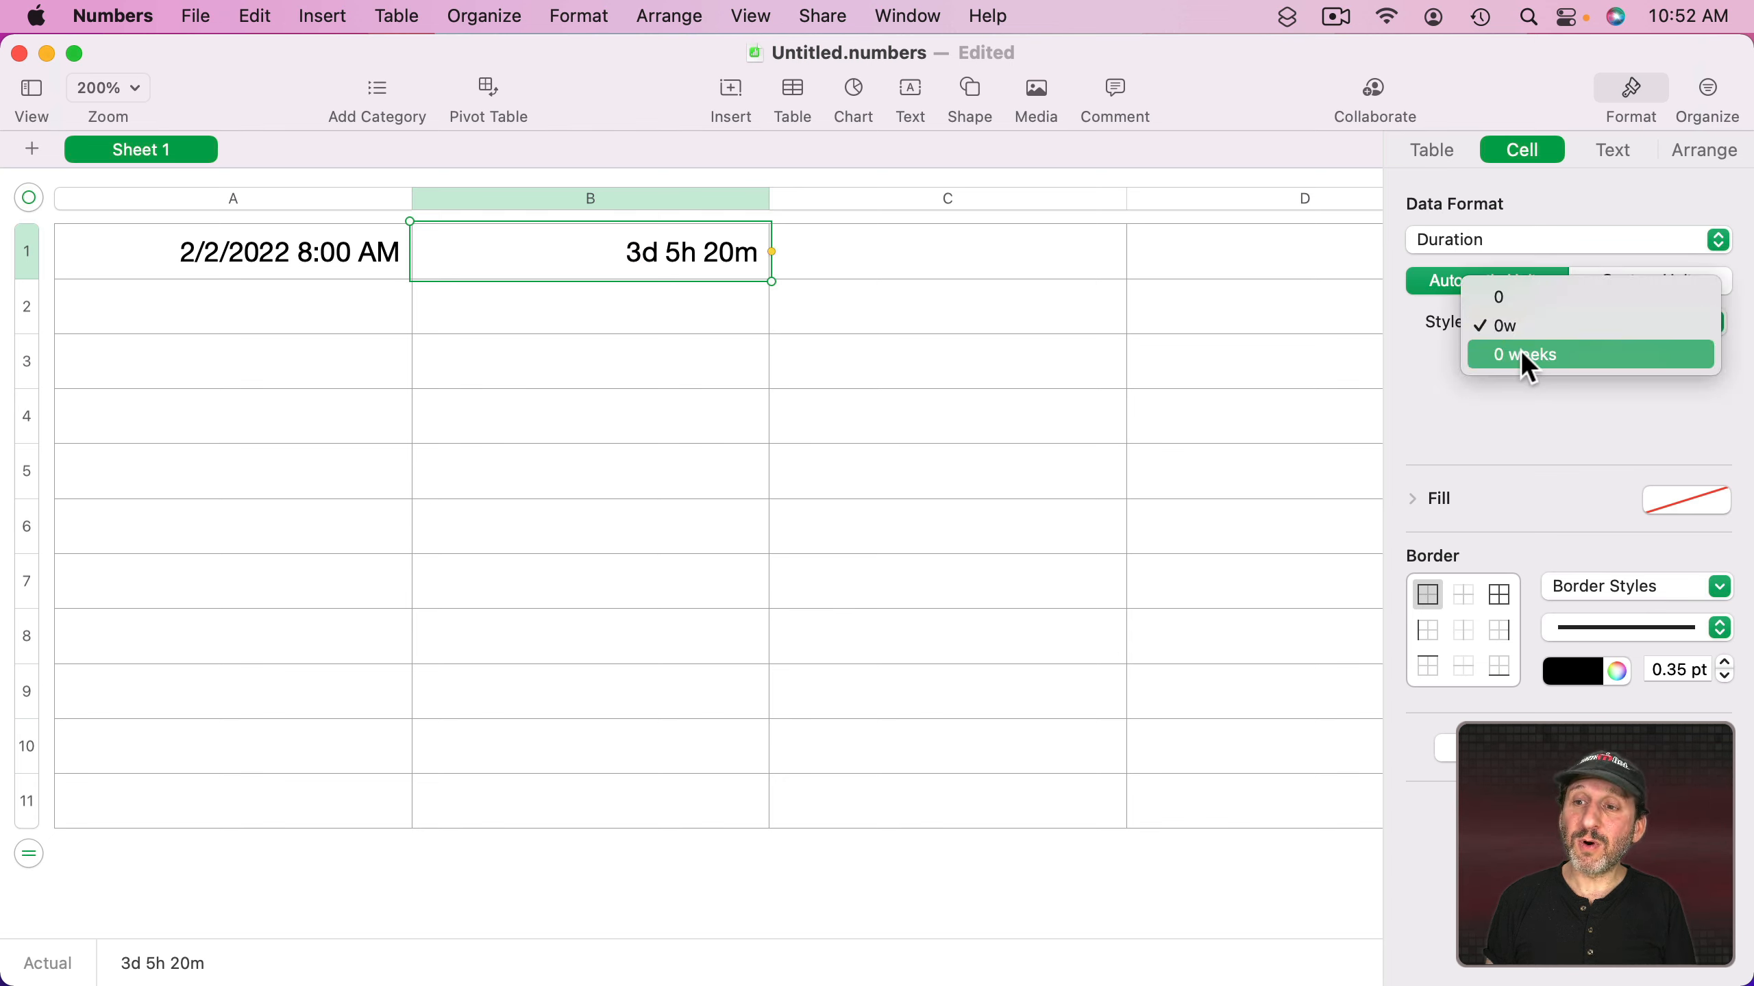
{"action": "left_click", "coordinate": [1411, 336]}
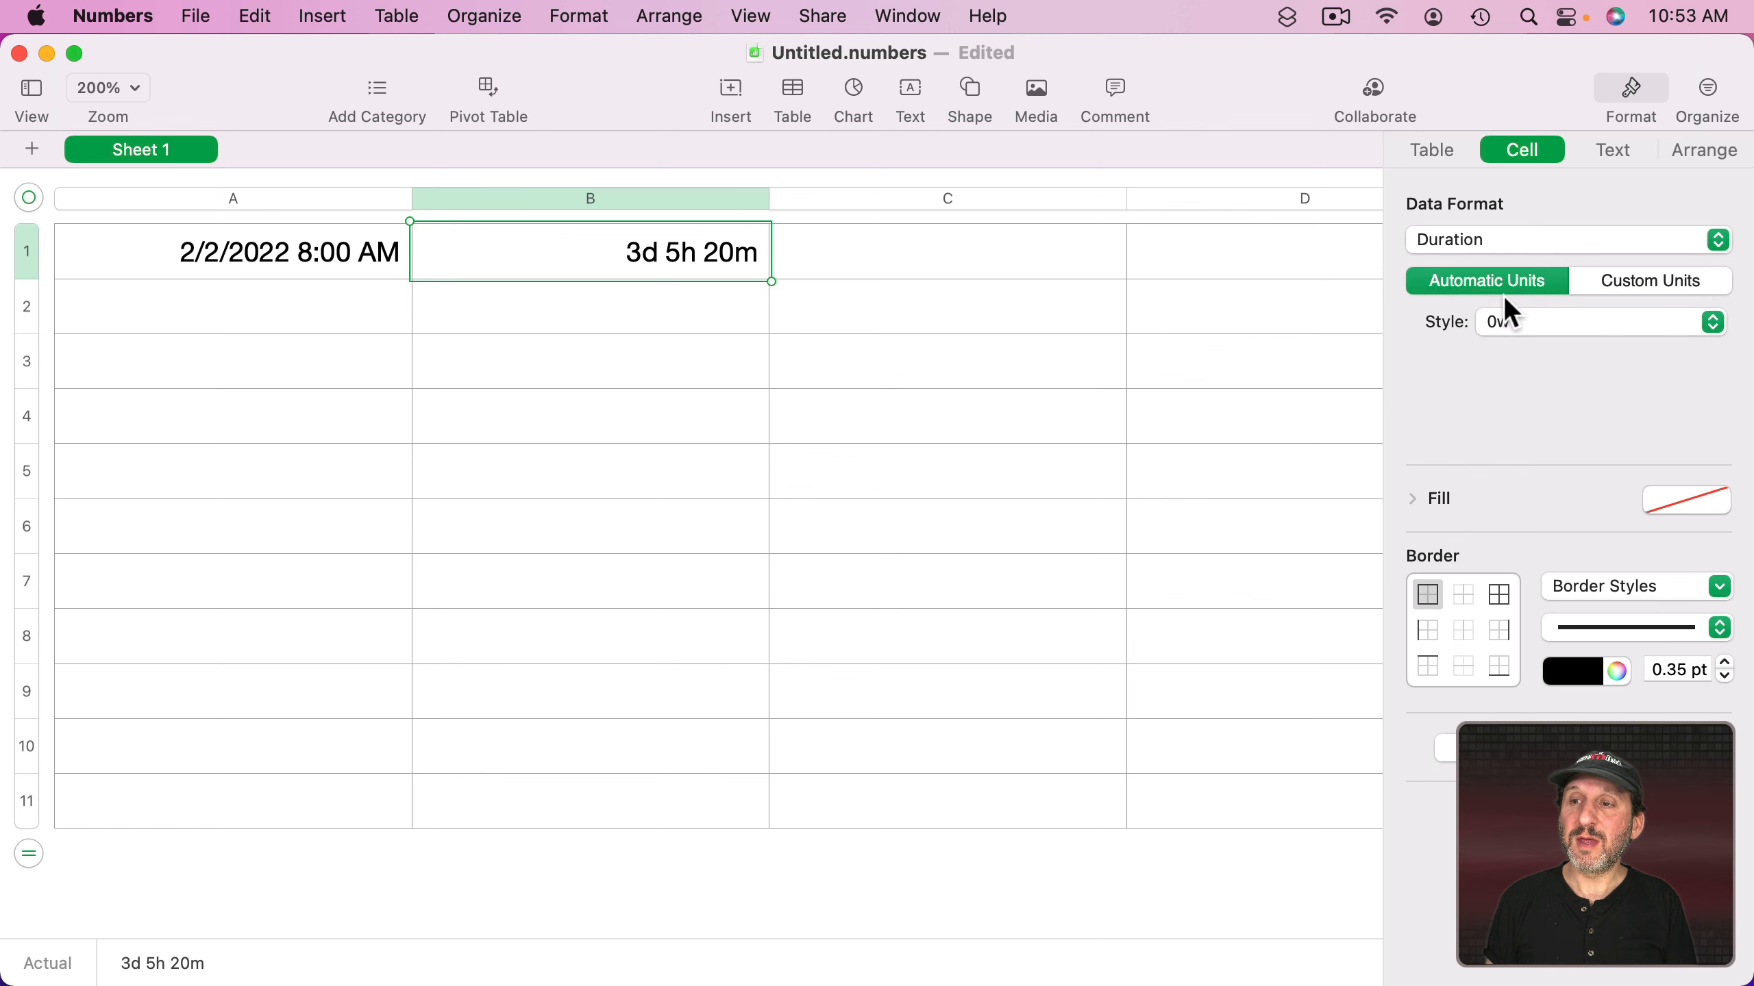
- Try custom units on the duration in B1, excluding days and including them again
{"action": "left_click", "coordinate": [1683, 275]}
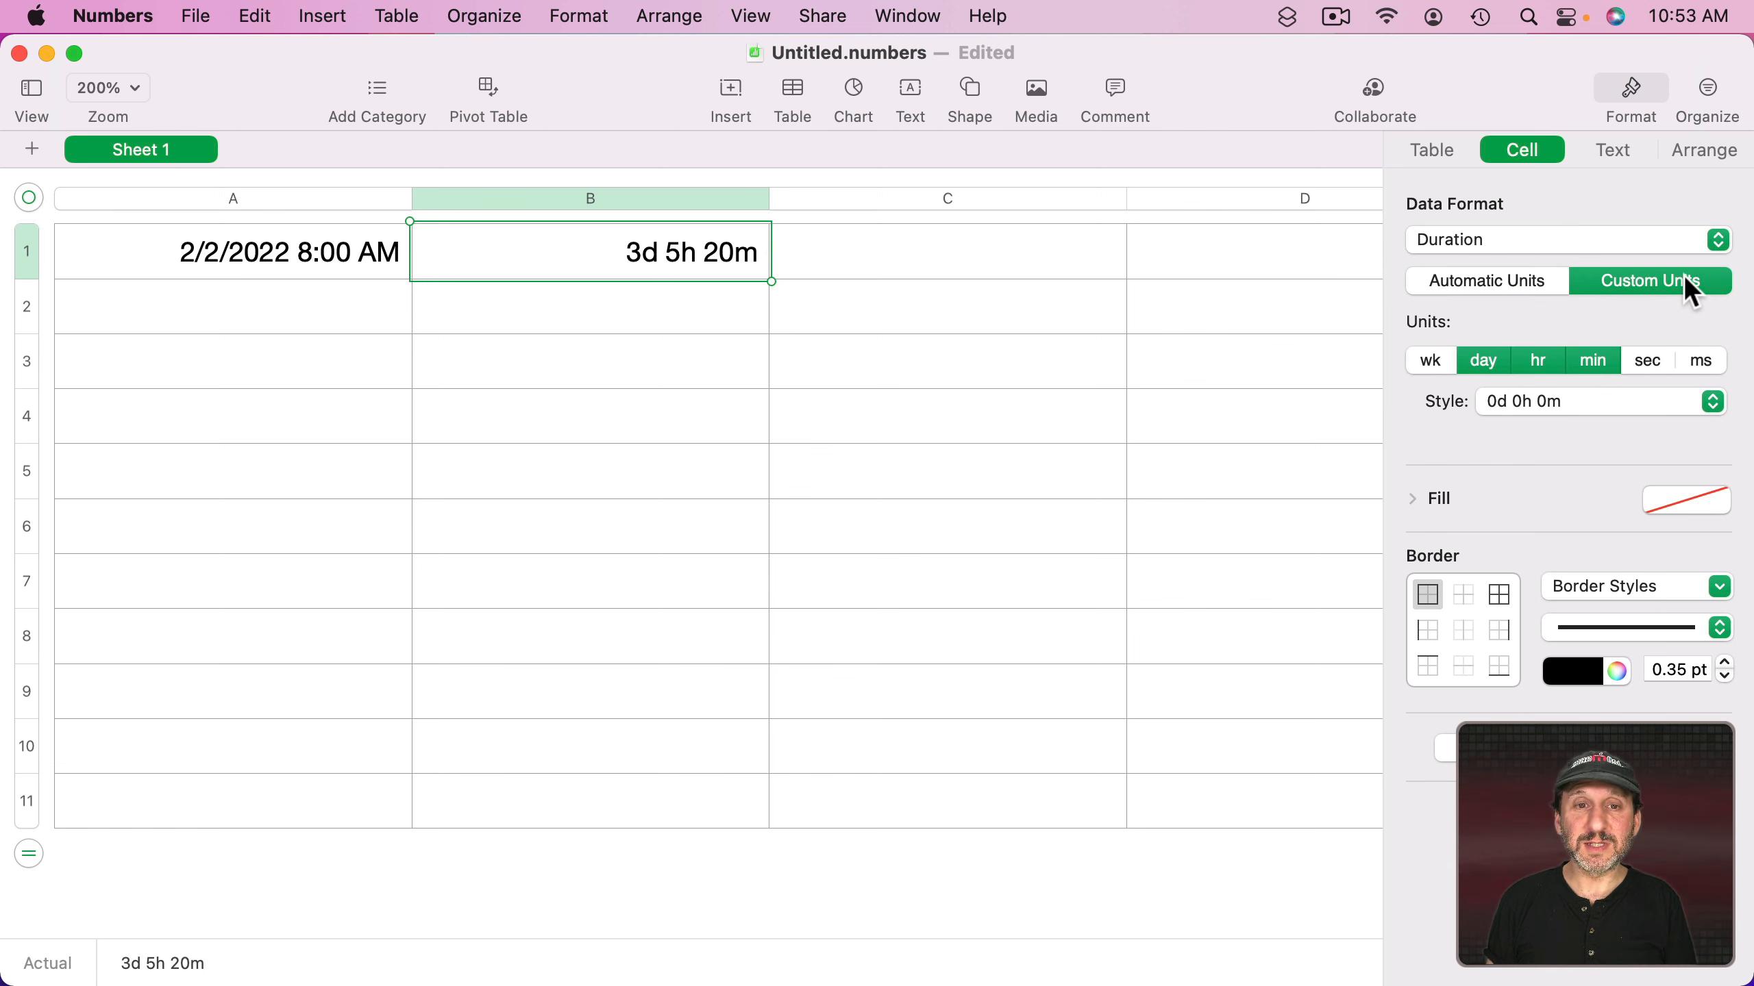
{"action": "left_click", "coordinate": [1485, 360]}
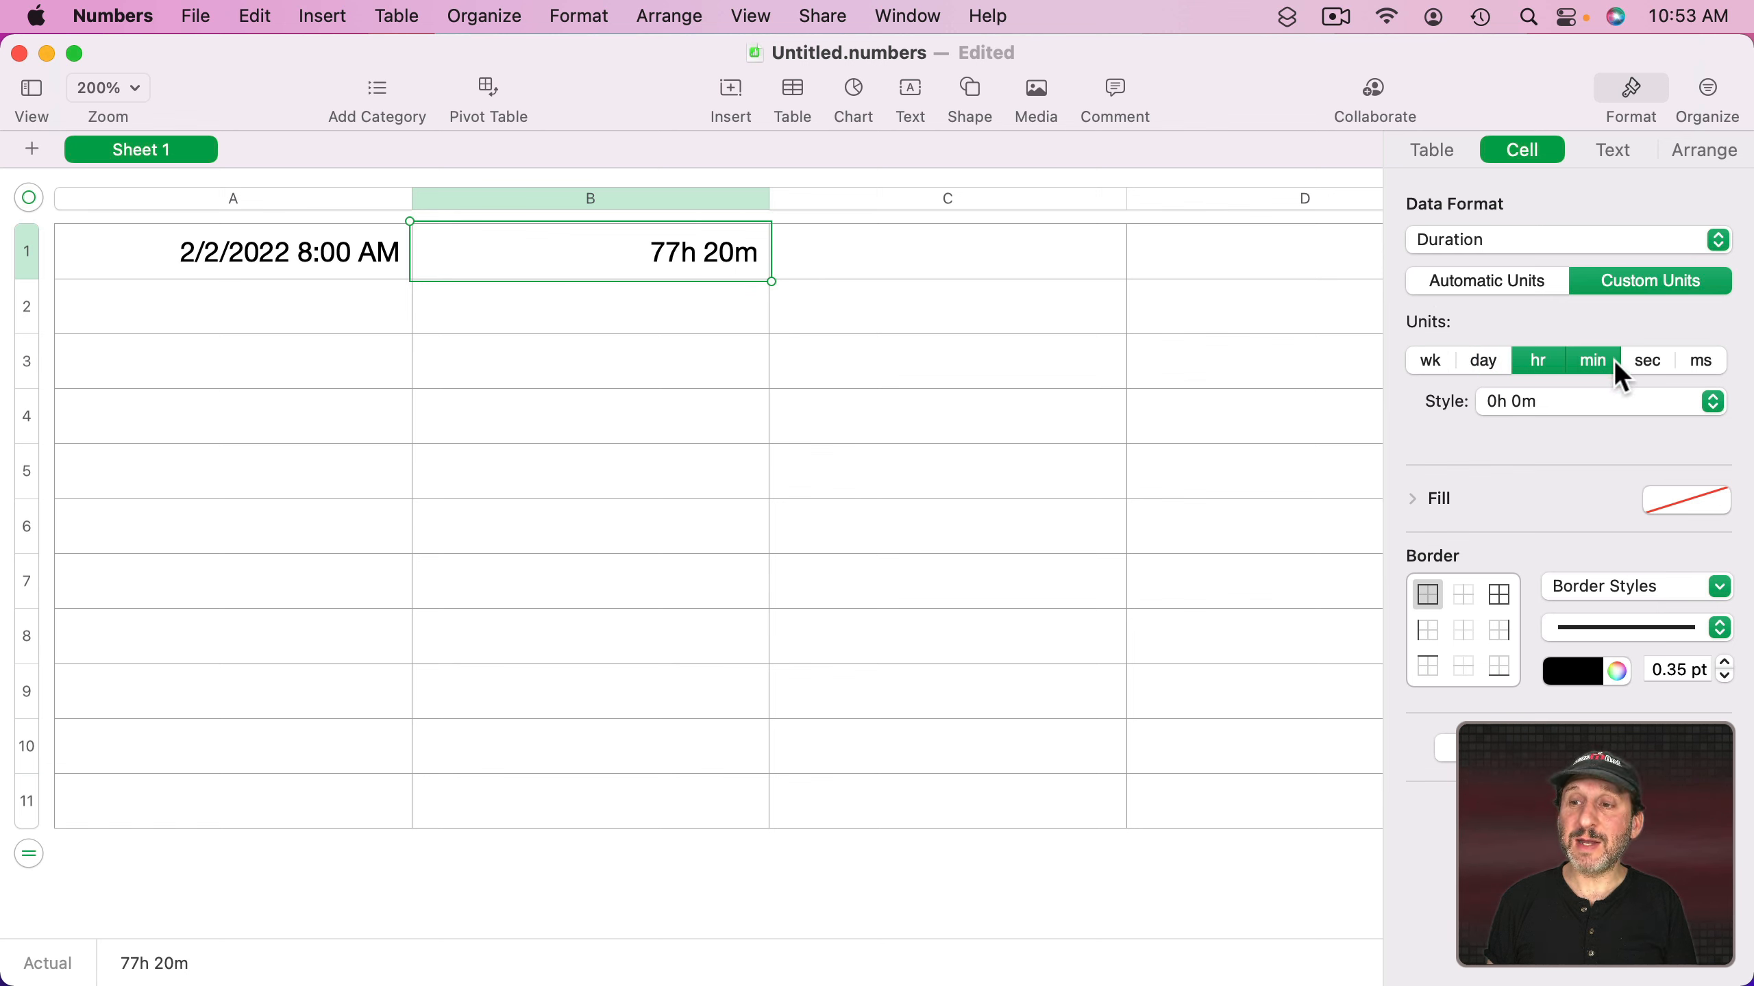
{"action": "left_click", "coordinate": [1485, 360]}
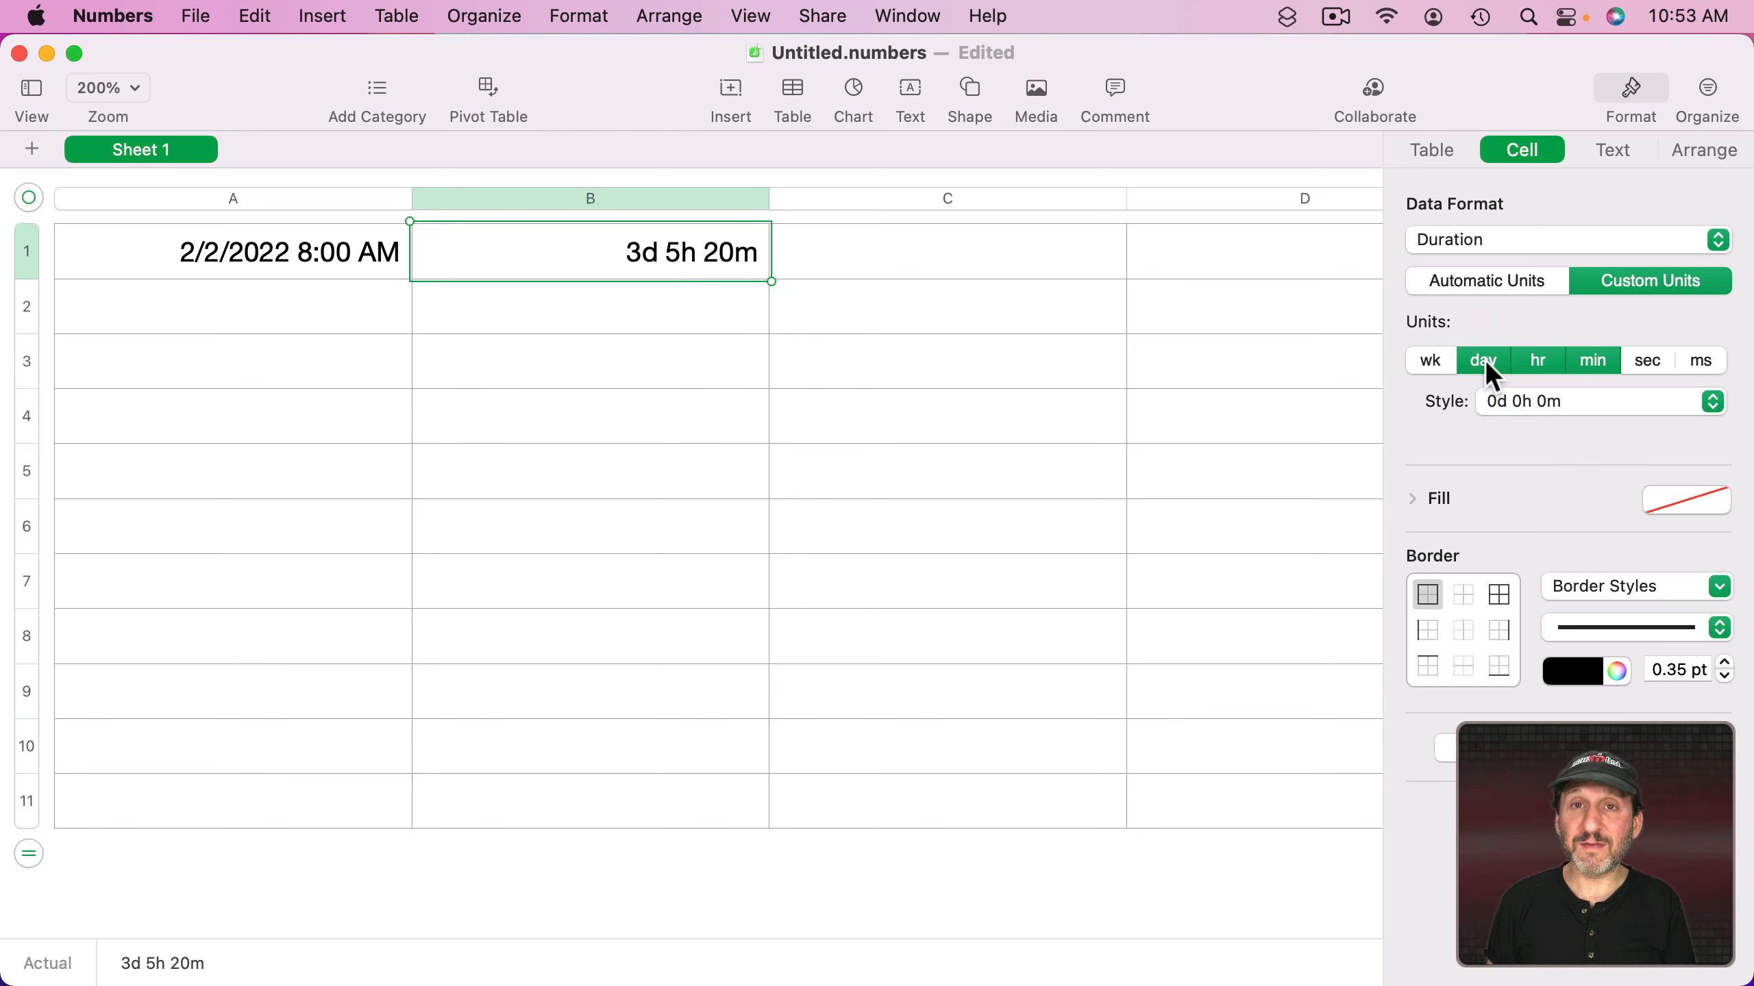
{"action": "left_click", "coordinate": [1486, 359]}
- Return the duration in B1 to automatic units and set its style to 0, without unit labels
{"action": "left_click", "coordinate": [1499, 281]}
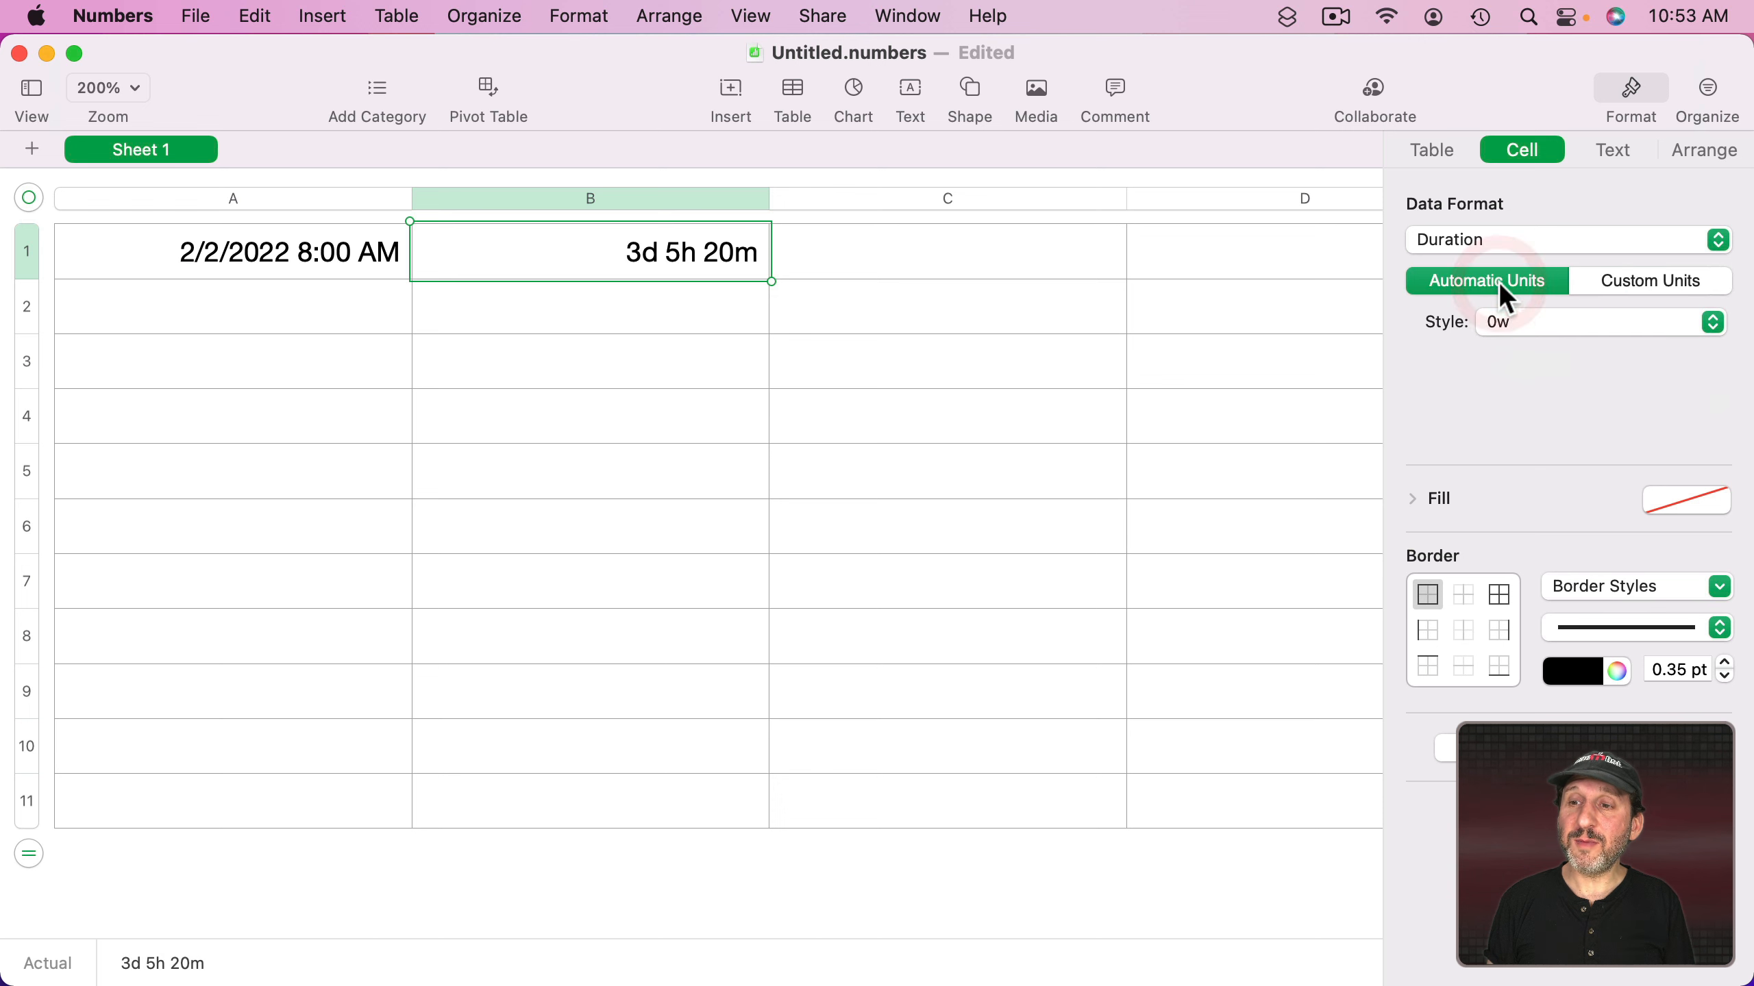
{"action": "left_click", "coordinate": [1520, 323]}
{"action": "left_click", "coordinate": [1515, 292]}
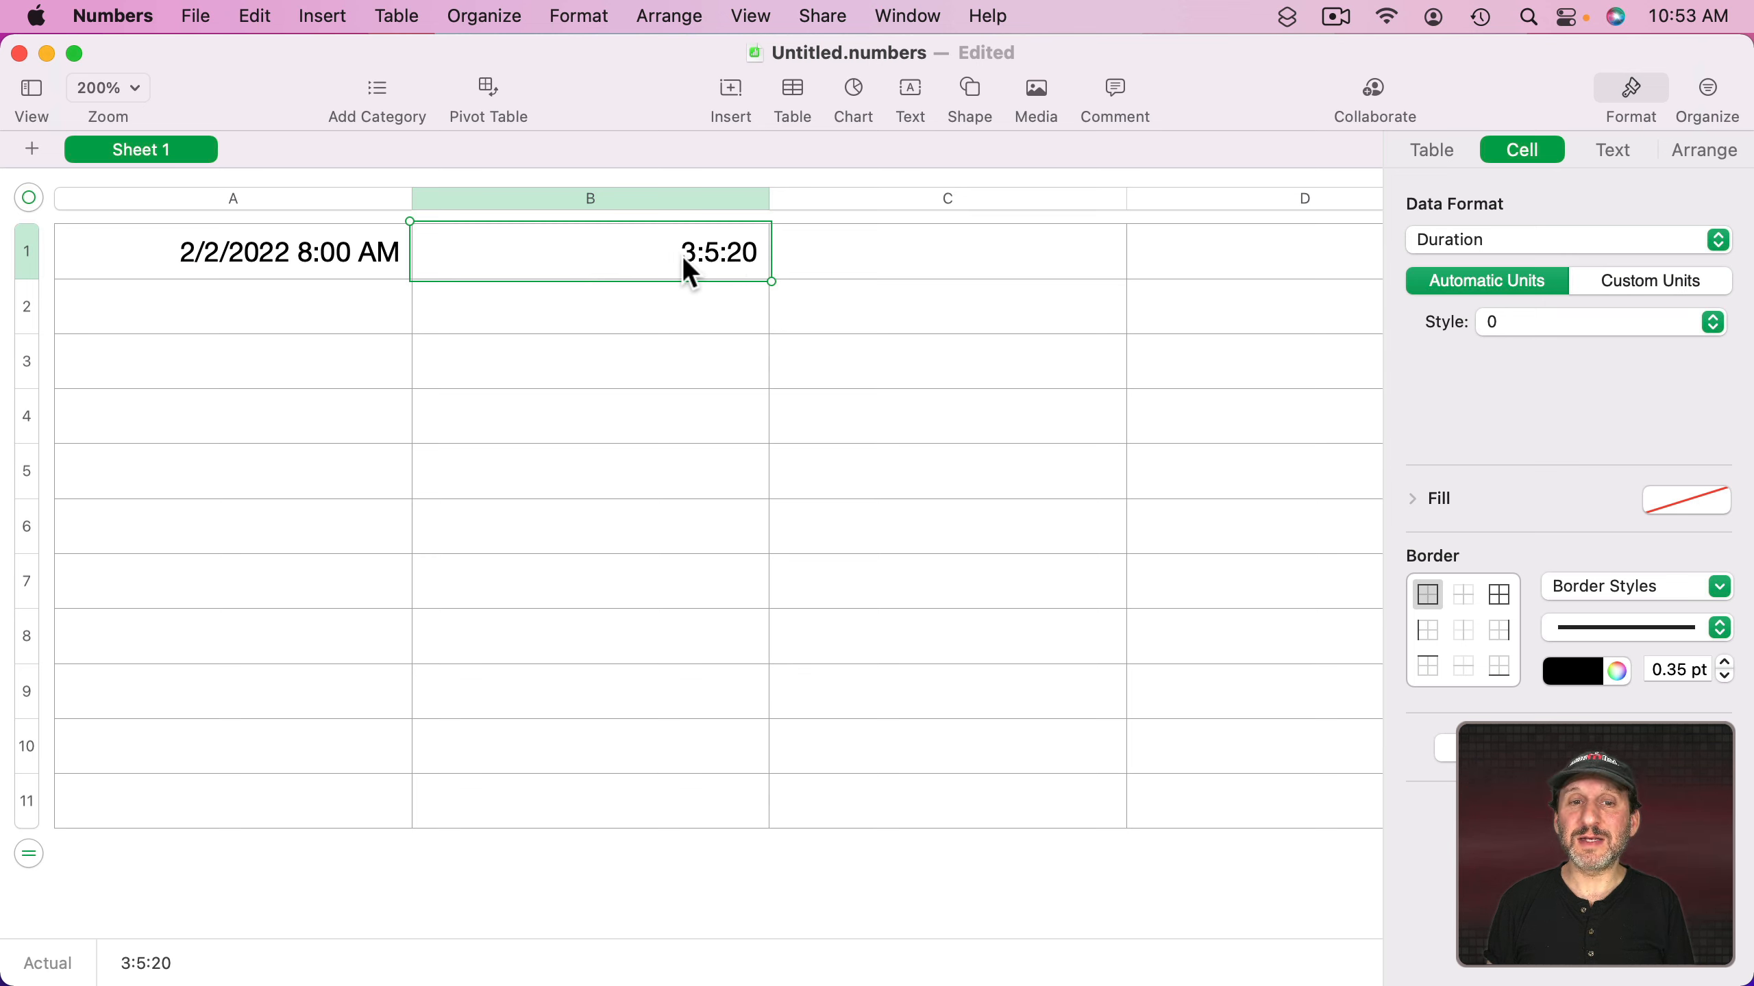
- Edit the duration in B1 to remove the leading days part, leaving 05:20
{"action": "left_click", "coordinate": [699, 259]}
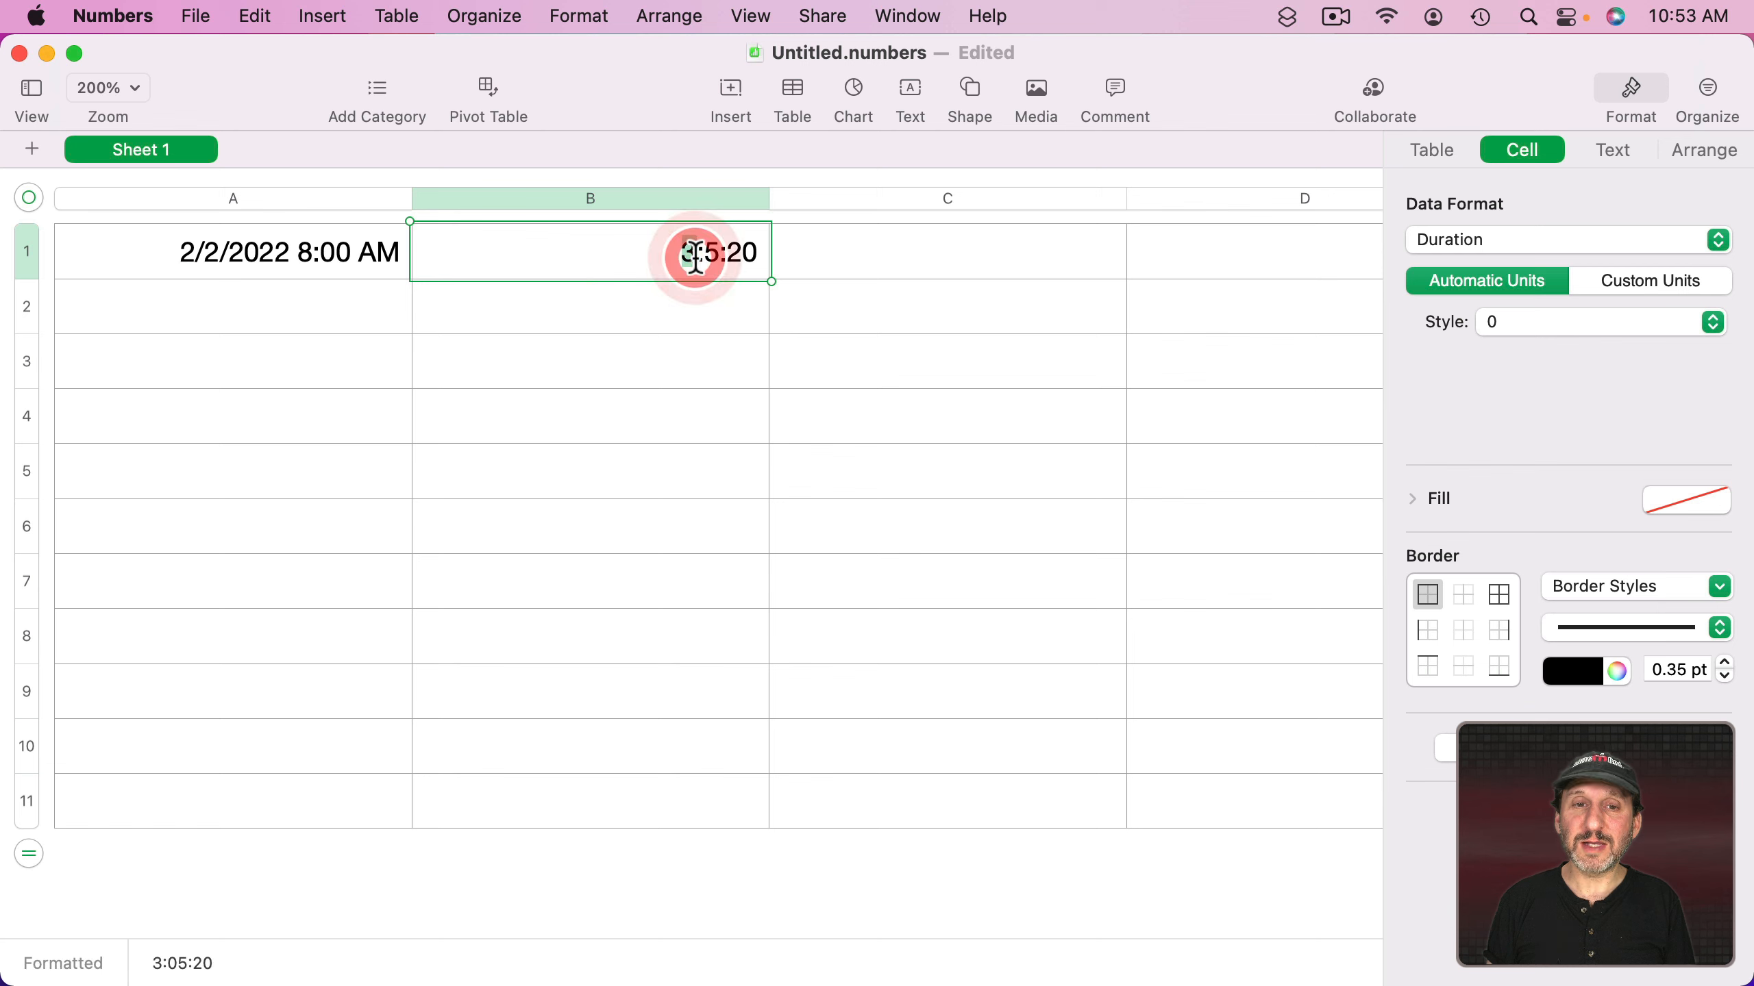
{"action": "left_click", "coordinate": [707, 254]}
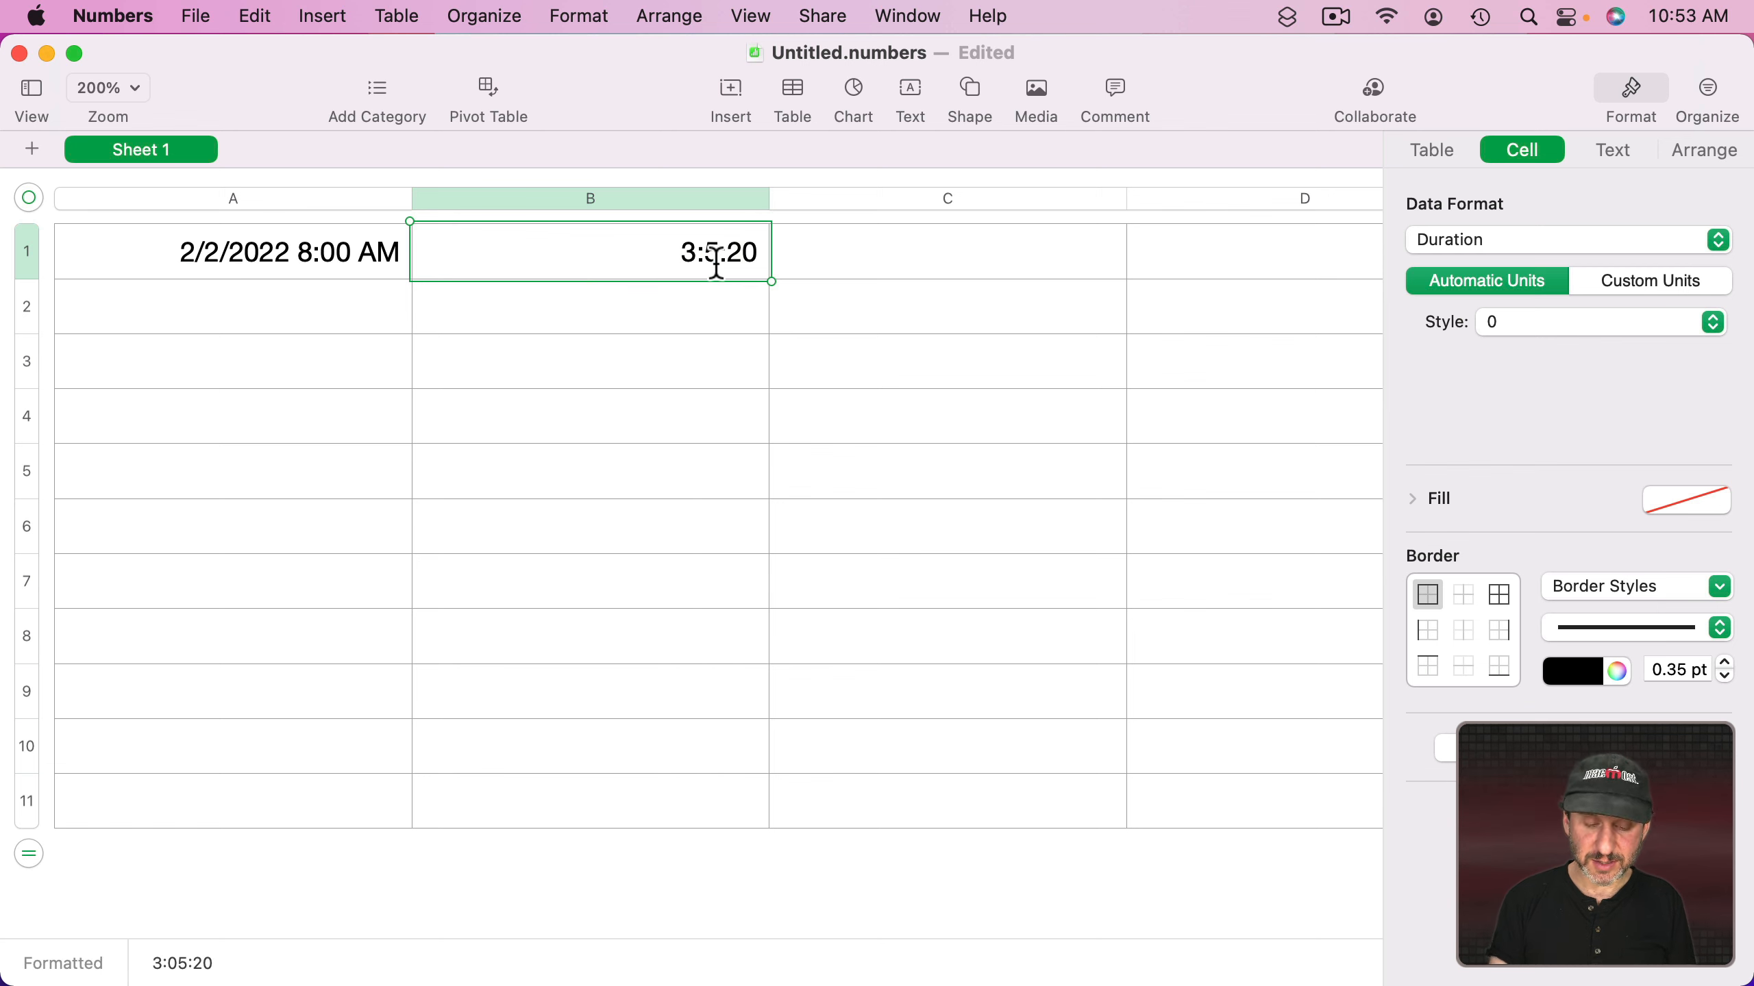
{"action": "key", "text": "BackSpace"}
{"action": "key", "text": "BackSpace"}
{"action": "key", "text": "Return"}
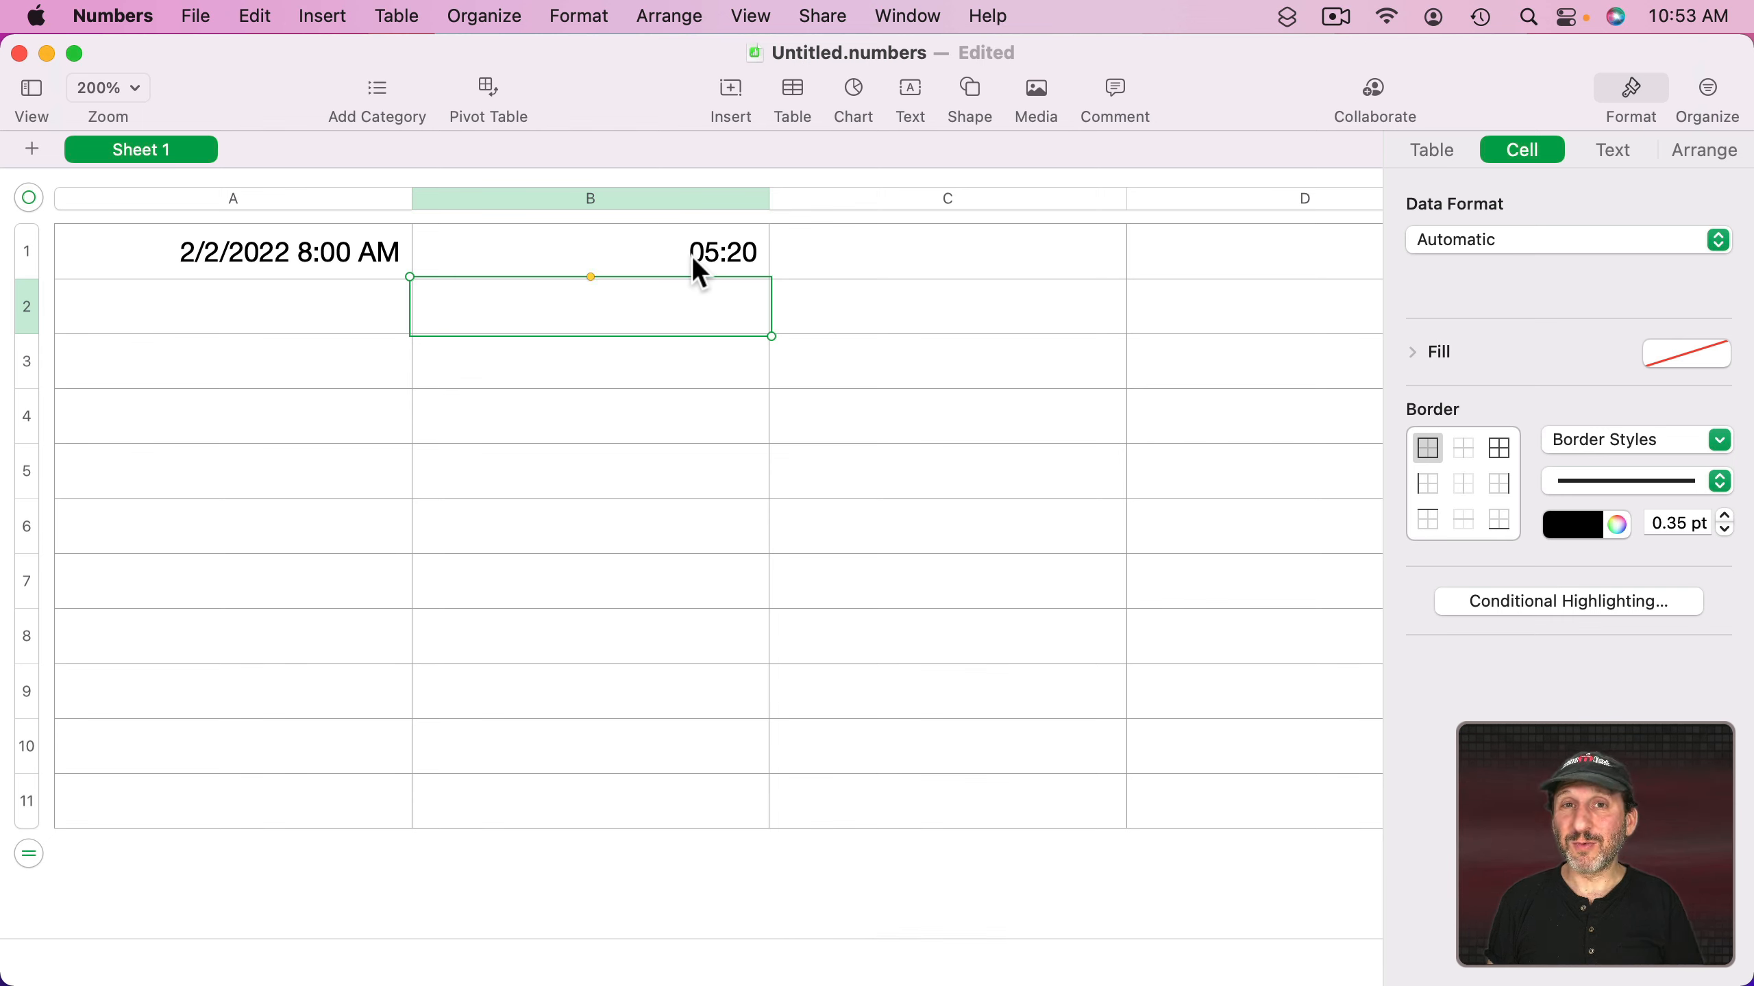
- Replace the duration in B1 with 9:15:45
{"action": "left_click", "coordinate": [756, 271]}
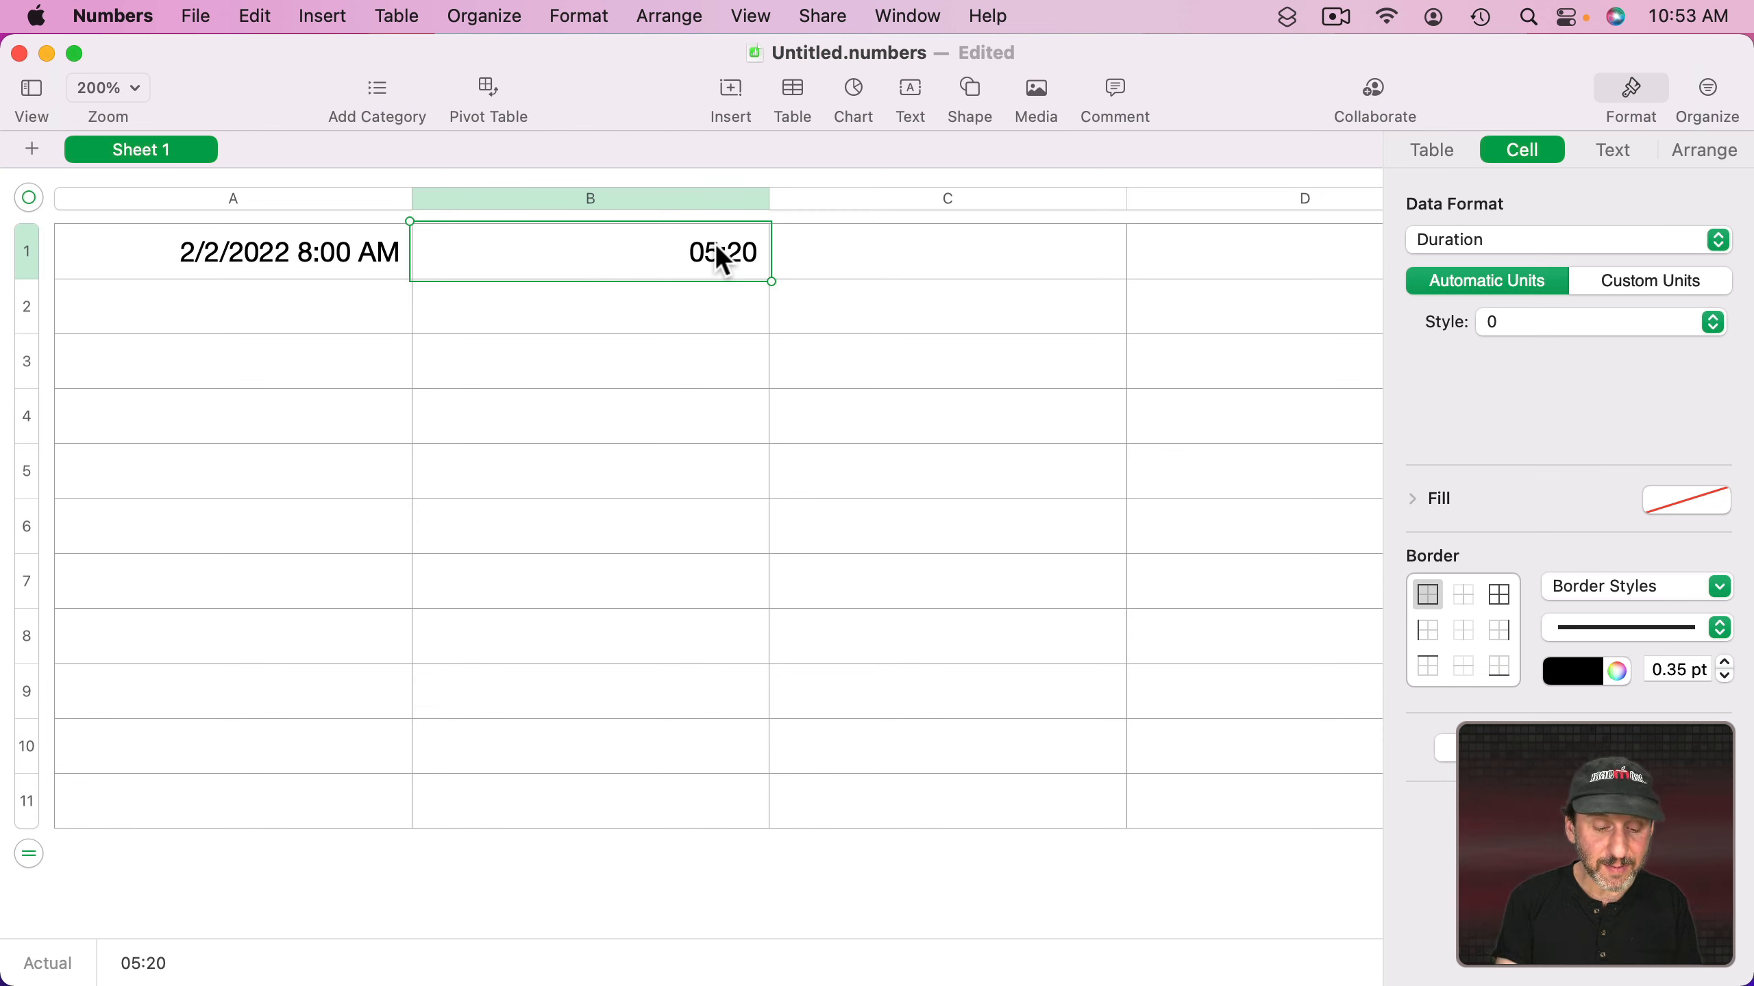
{"action": "type", "text": "9:15:"}
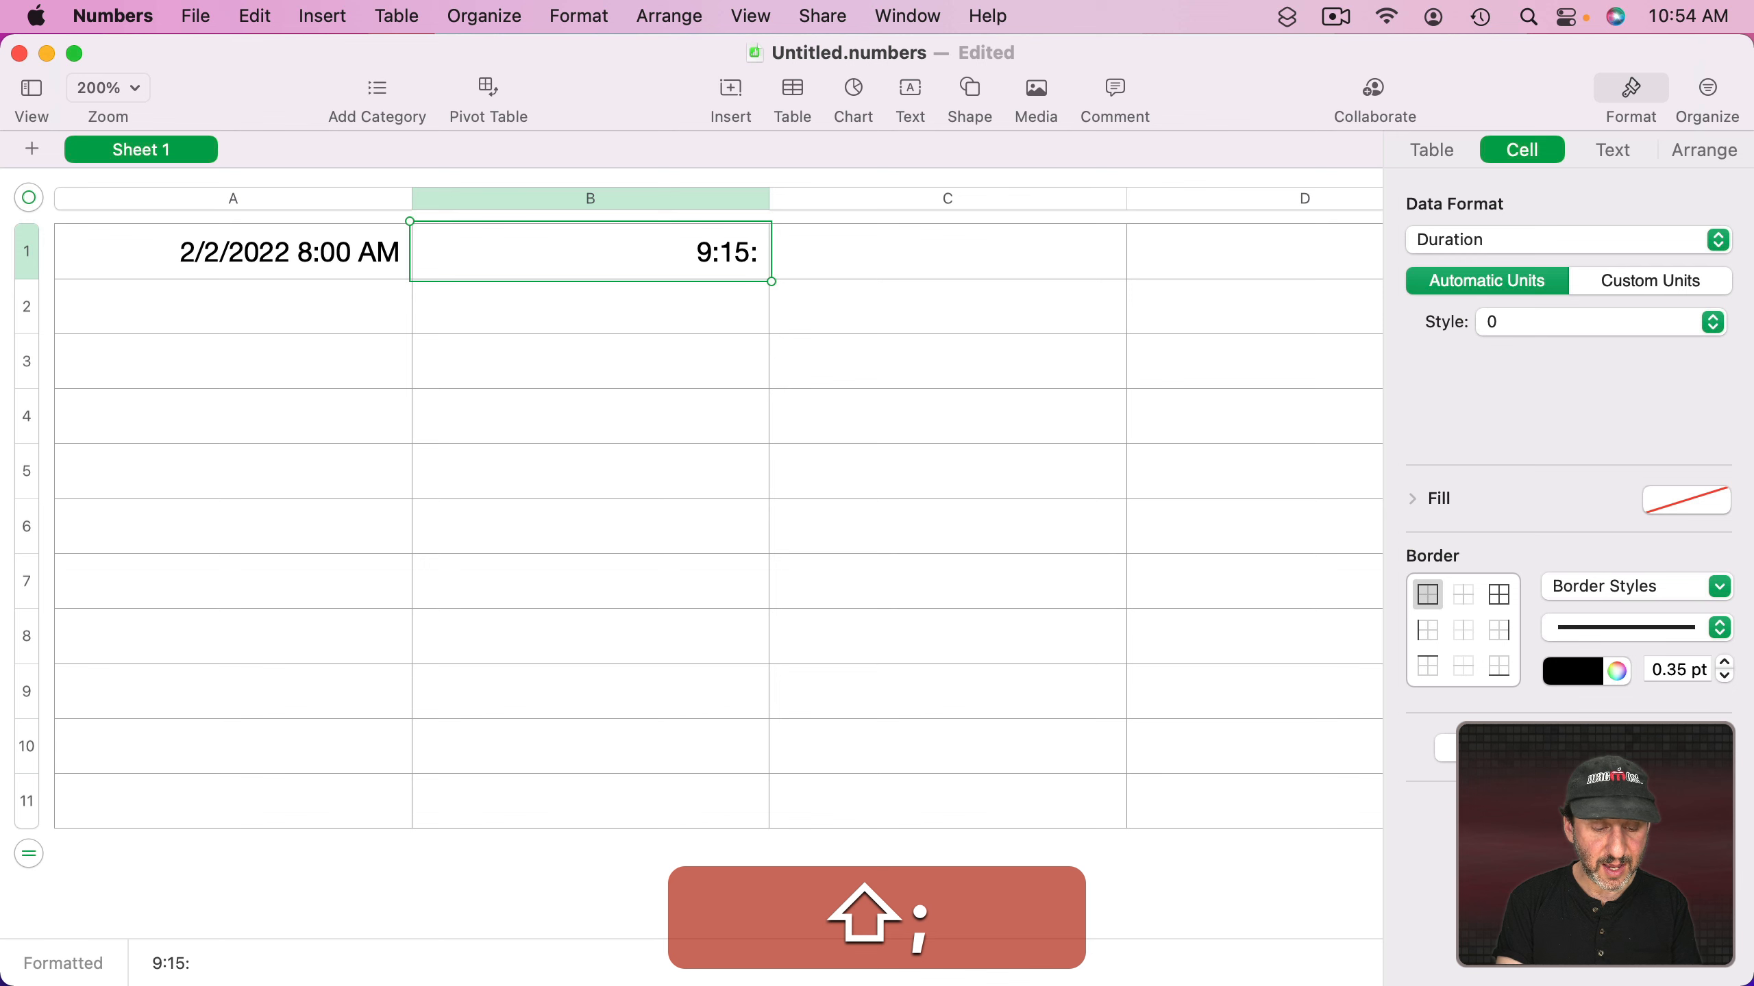
{"action": "type", "text": "45"}
{"action": "key", "text": "Return"}
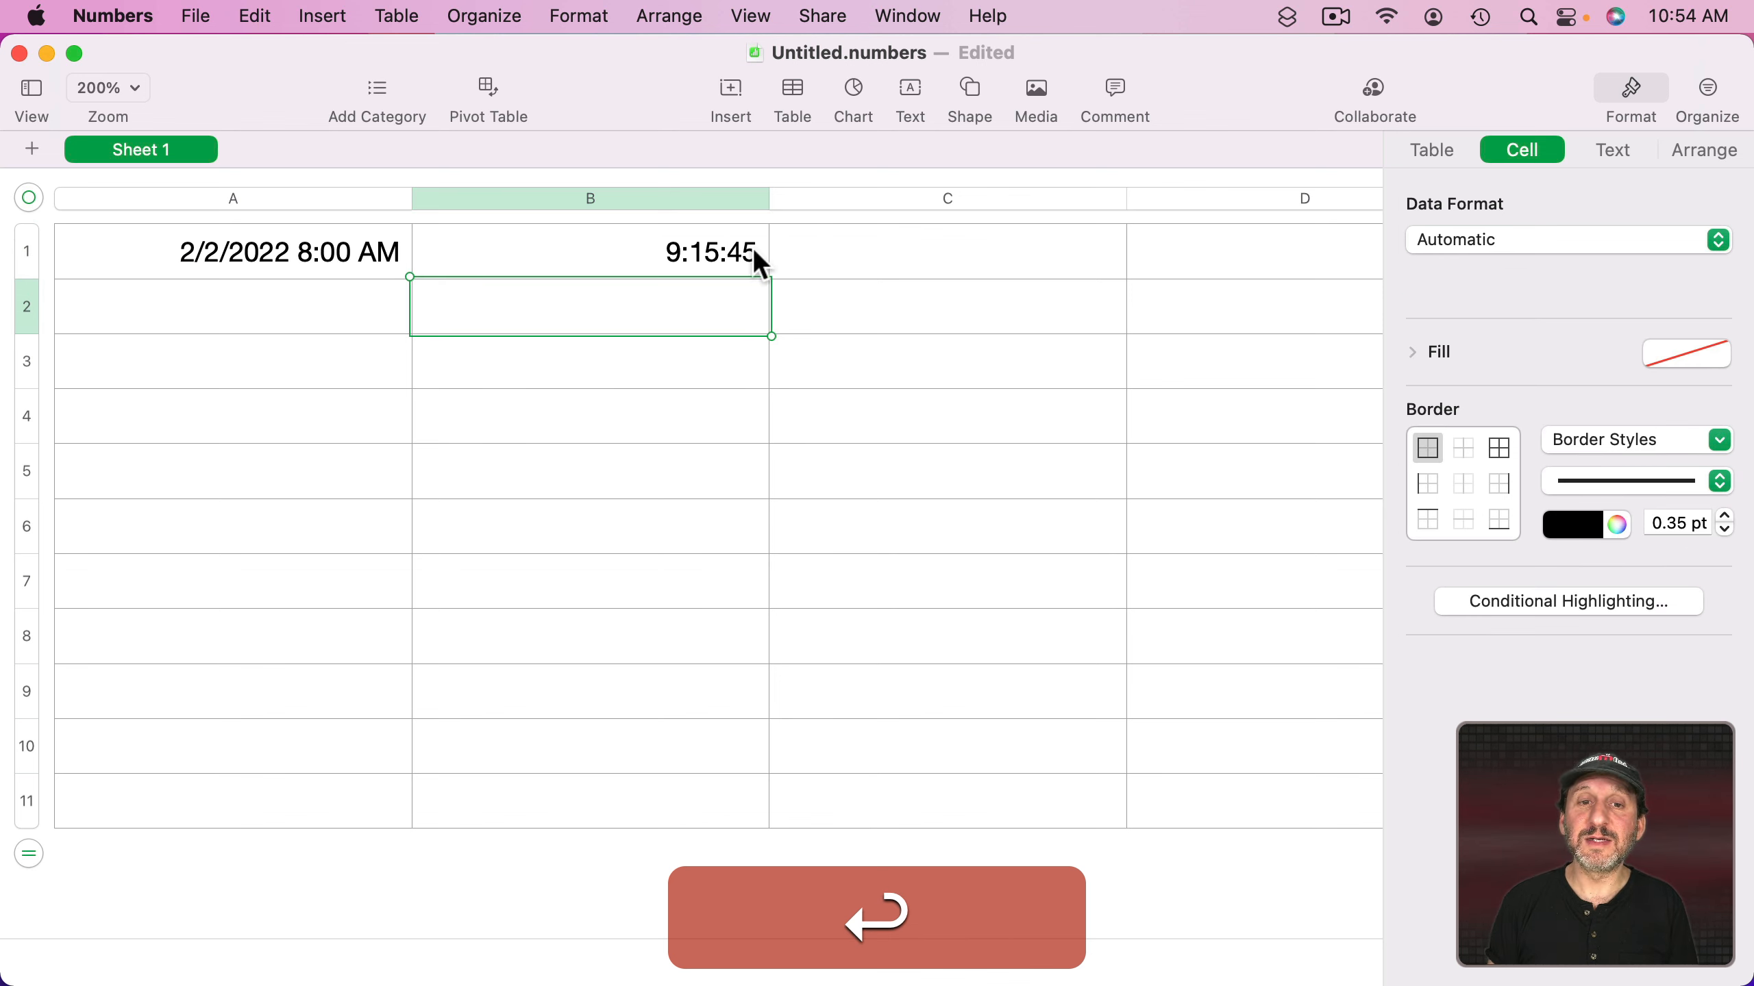
- Set the automatic-units style of the duration in B1 to 0w, with abbreviated unit labels
{"action": "left_click", "coordinate": [725, 256]}
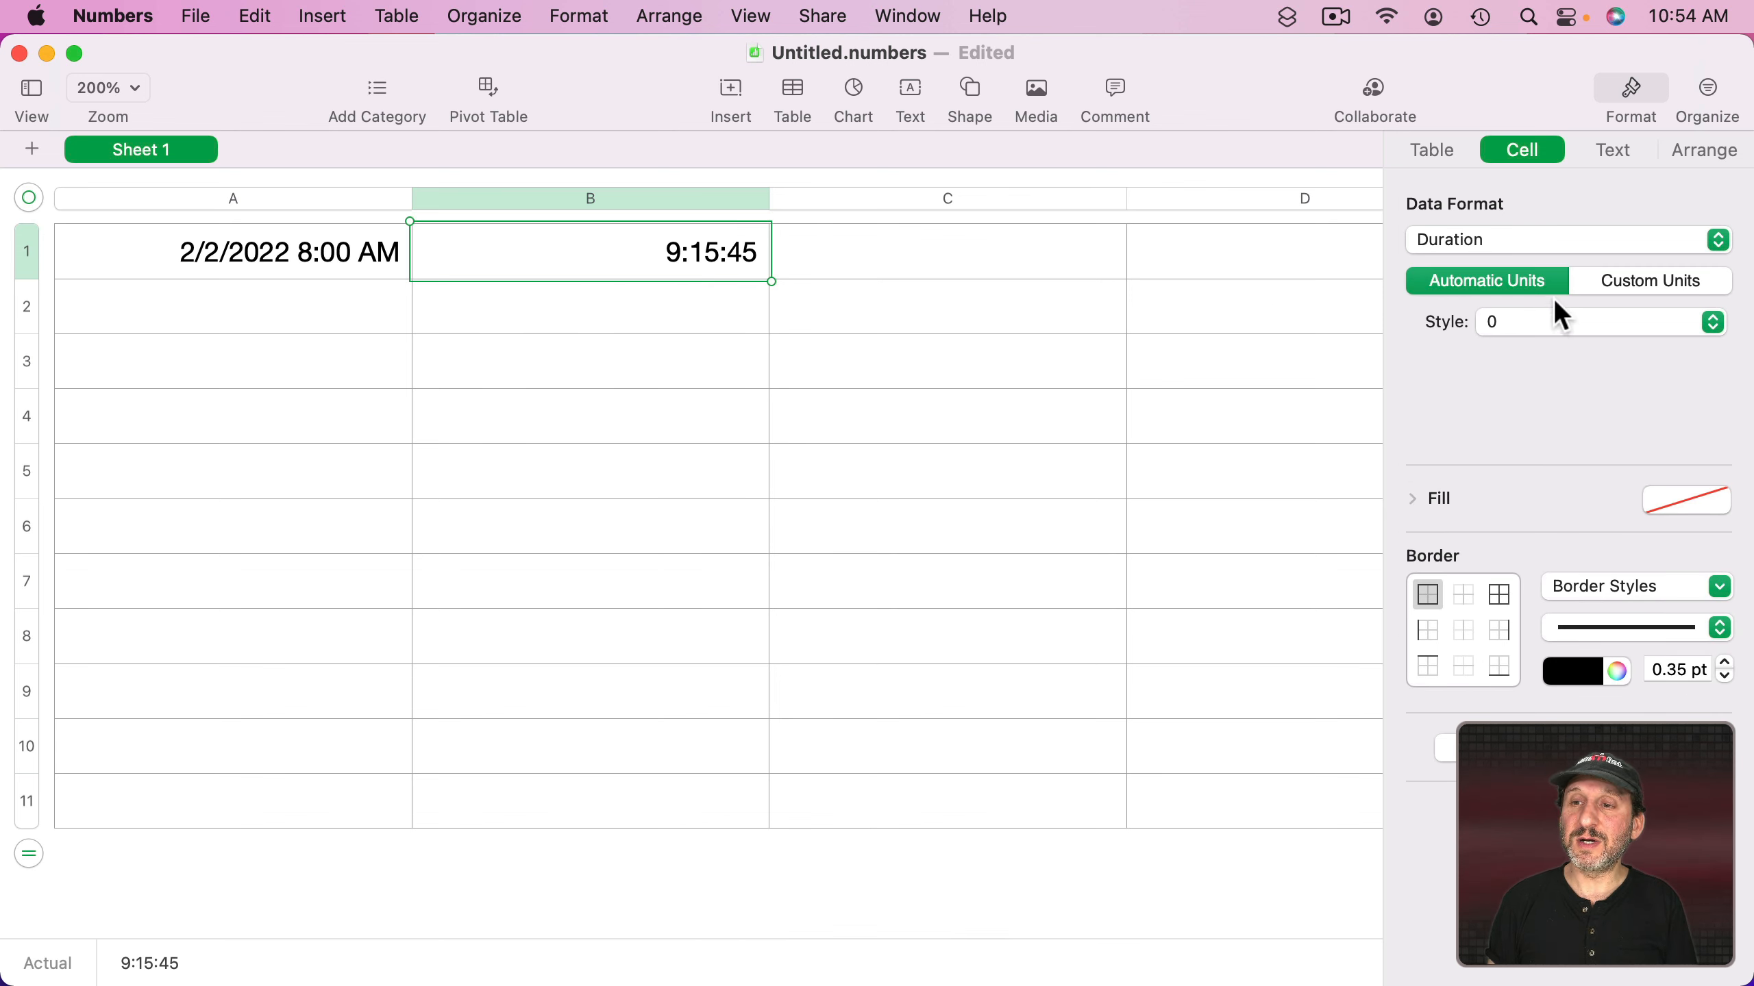
{"action": "left_click", "coordinate": [1518, 322]}
{"action": "left_click", "coordinate": [1527, 364]}
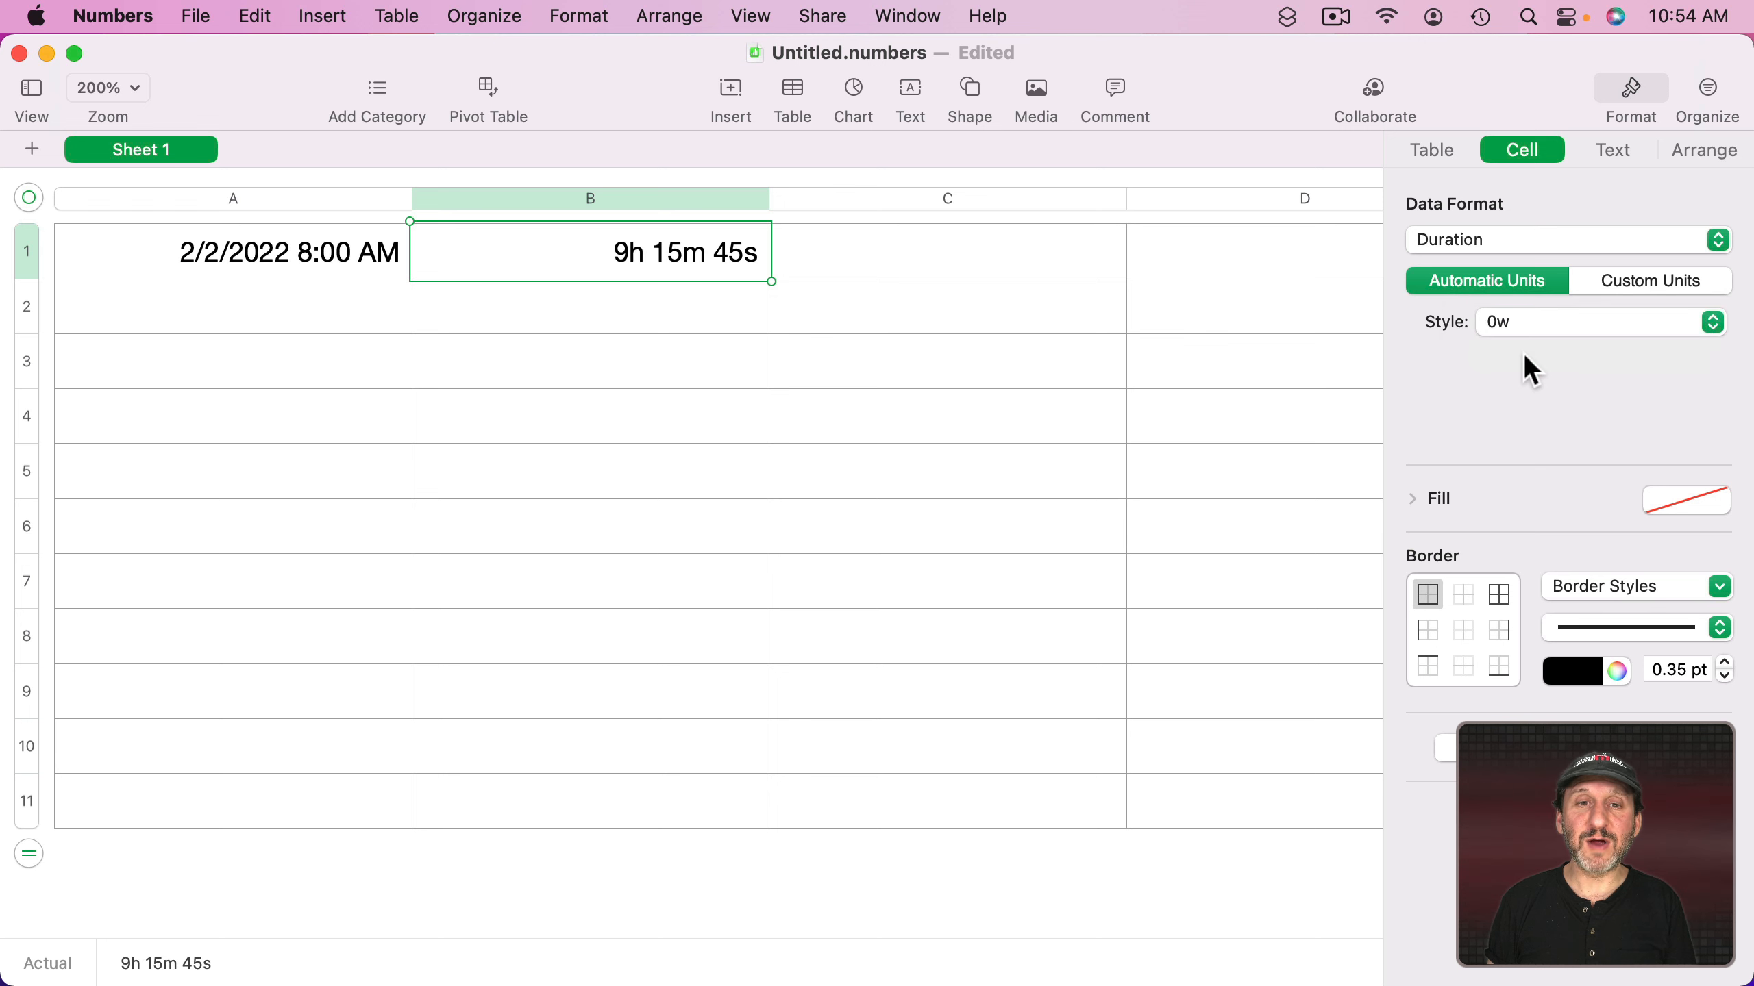